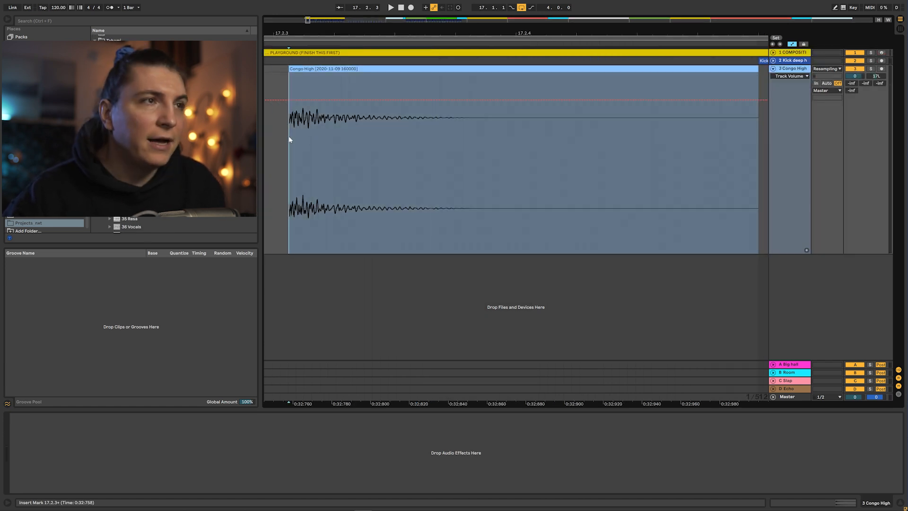
# - Solo the Congo High track and audition the congo tracks in playback
pyautogui.click(871, 69)
pyautogui.press('space')
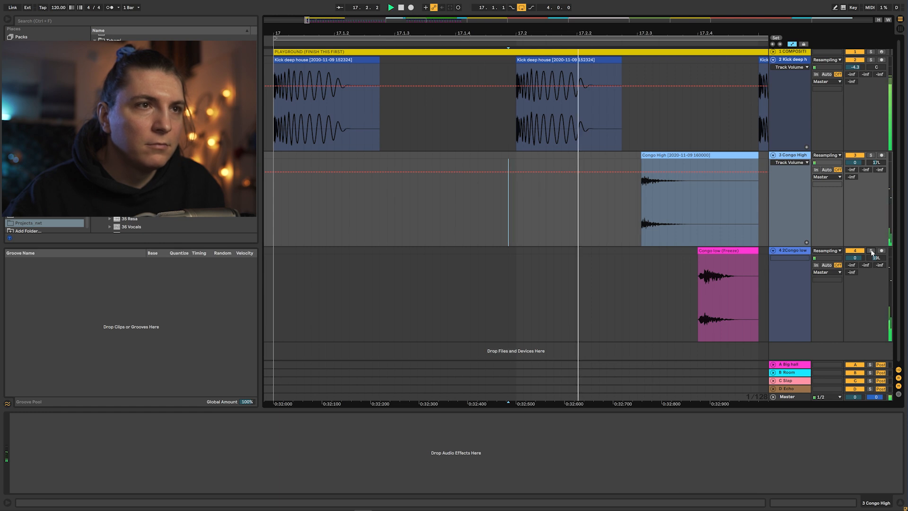
pyautogui.press('space')
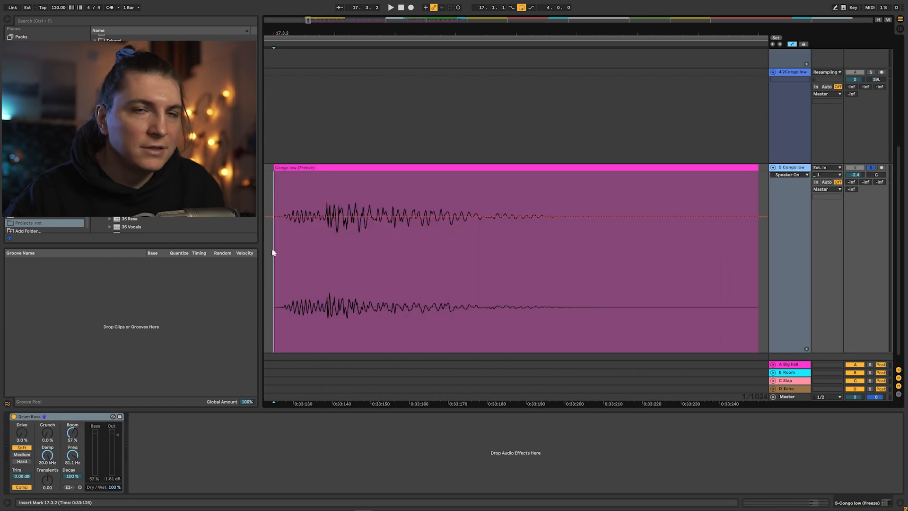
pyautogui.press('space')
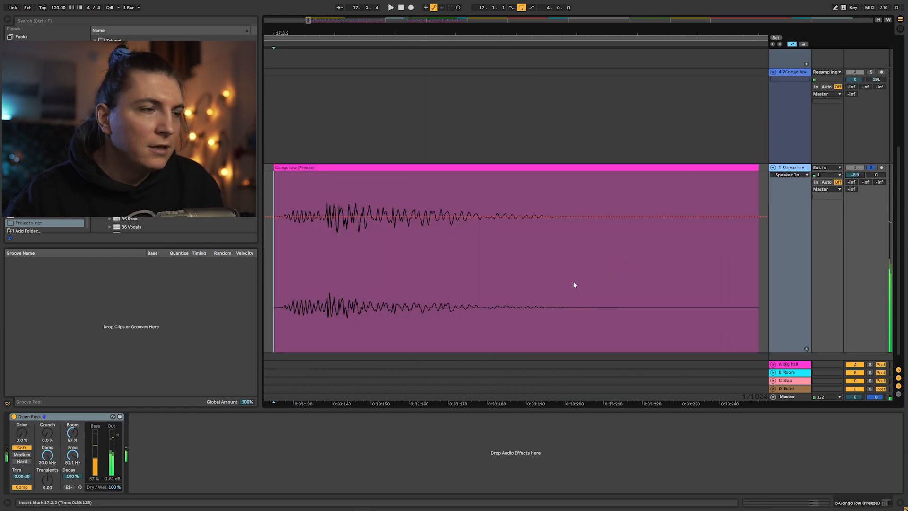
# - Bypass and re-enable the Drum Buss on the Congo low track to compare its effect
pyautogui.click(15, 416)
pyautogui.press('space')
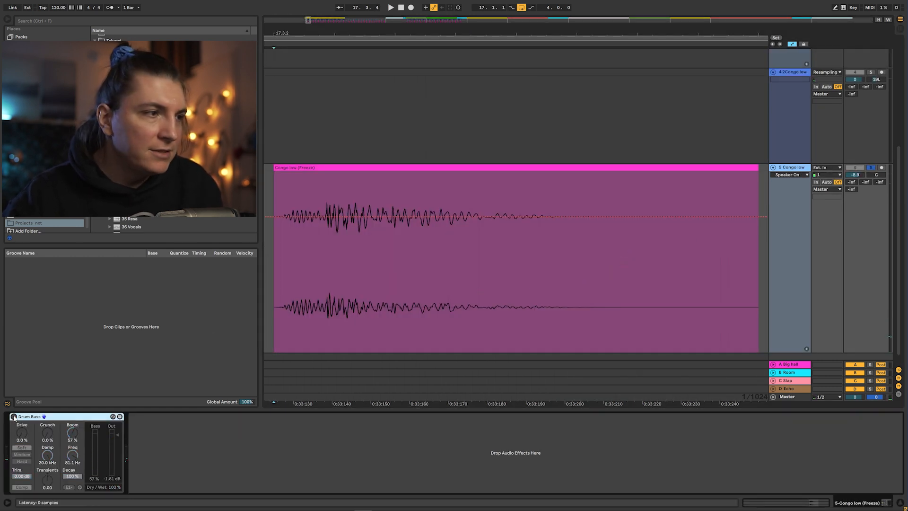
pyautogui.click(14, 417)
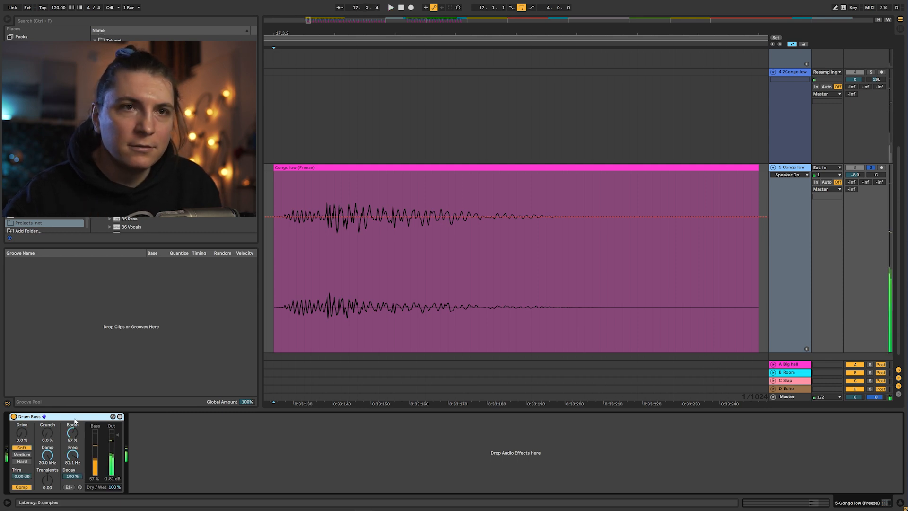
# - Play back the arrangement and the Ambient Perc track to audition them
pyautogui.hotkey('alt', 'Tab')
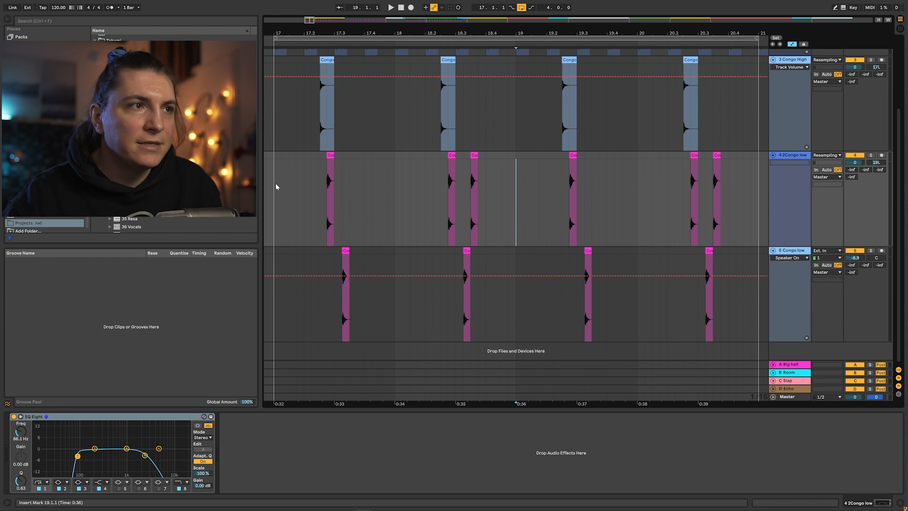
pyautogui.click(275, 183)
pyautogui.press('space')
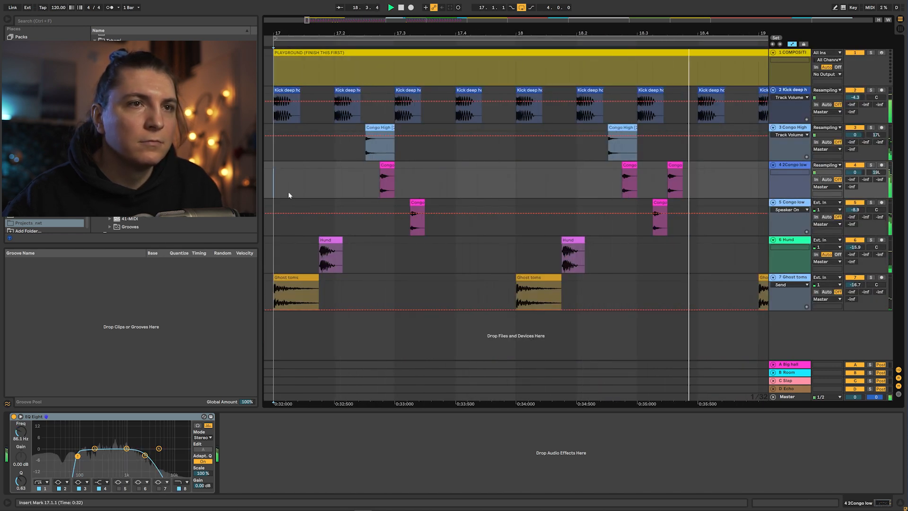
pyautogui.press('space')
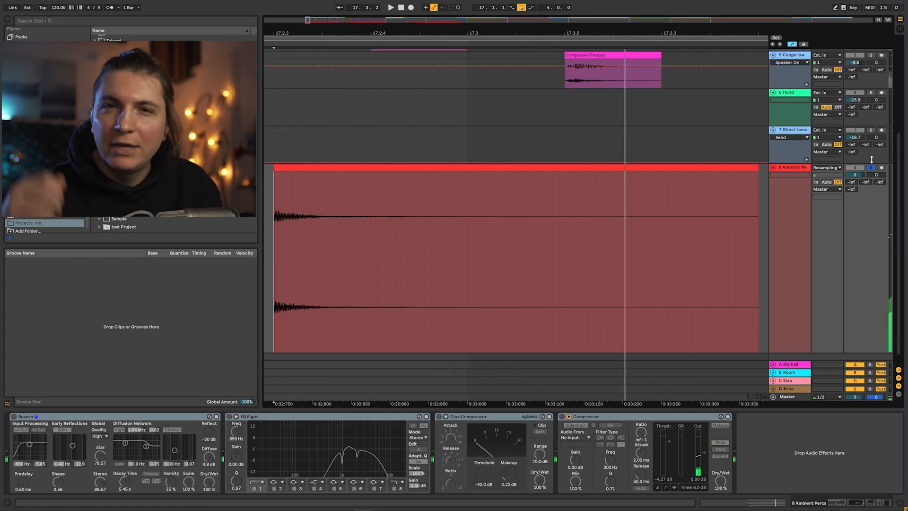
pyautogui.press('space')
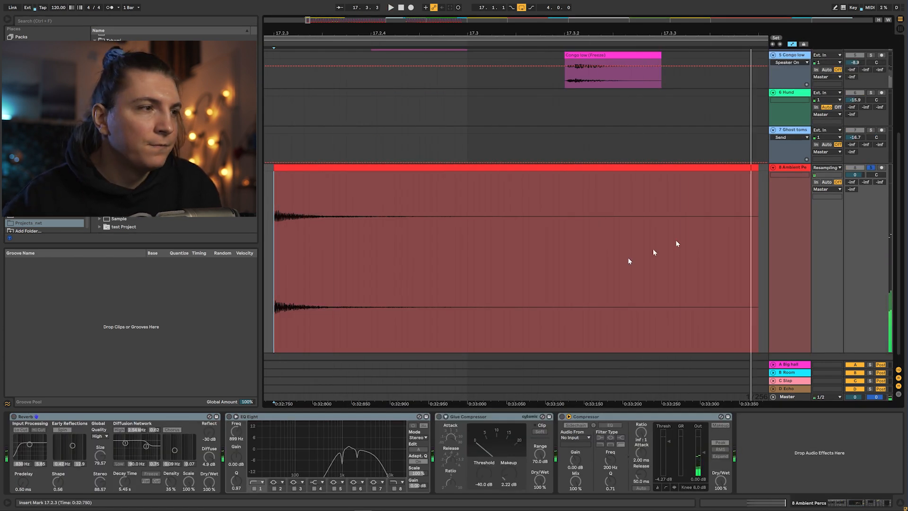
# - Turn on the Reverb and EQ Eight devices on the Ambient Perc track and play it
pyautogui.click(14, 417)
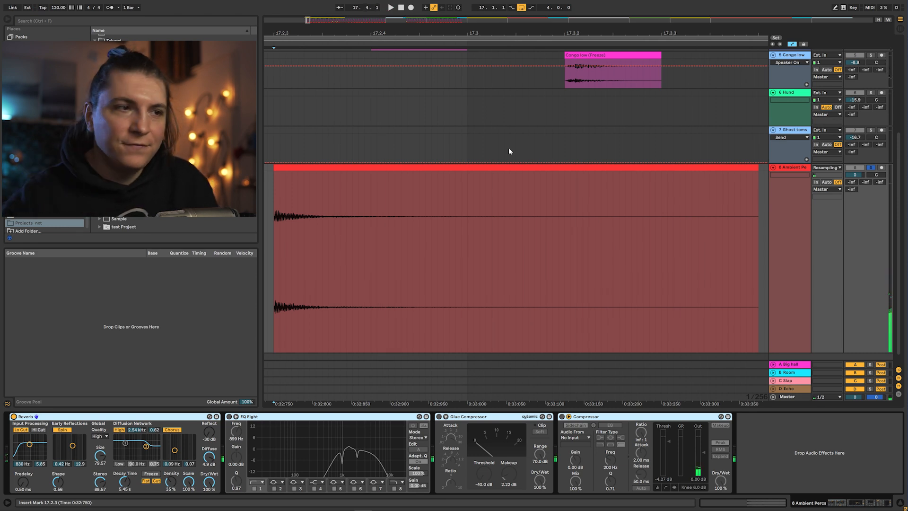
pyautogui.click(236, 416)
pyautogui.press('space')
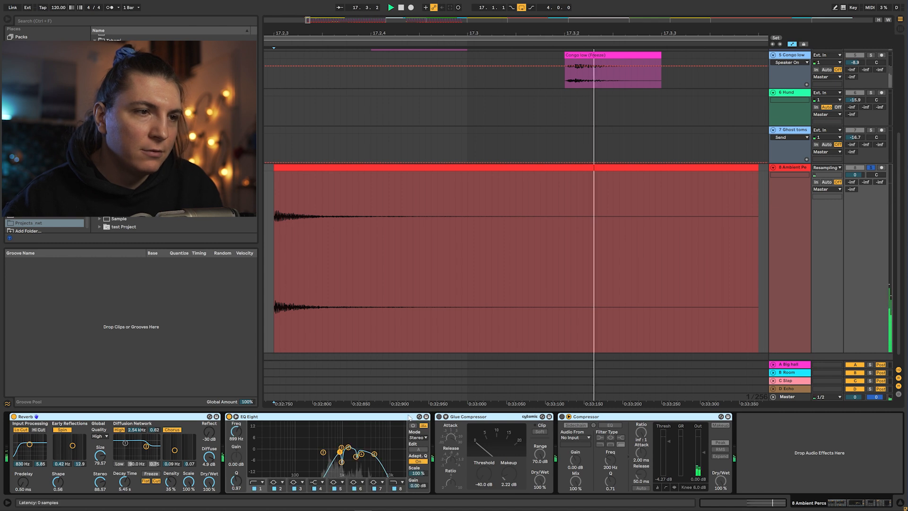
# - Enable the Compressor's sidechain and set its audio source to the 2-Kick deep house track
pyautogui.click(587, 425)
pyautogui.click(588, 437)
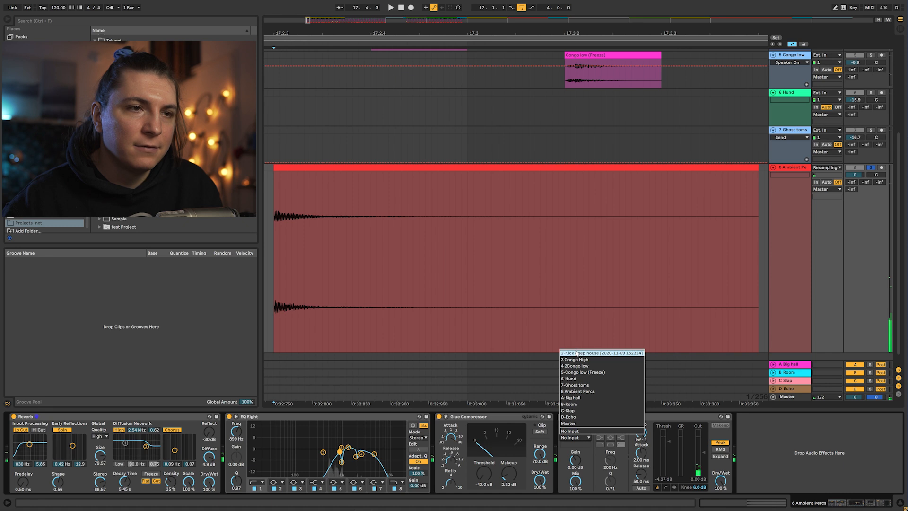
pyautogui.click(576, 353)
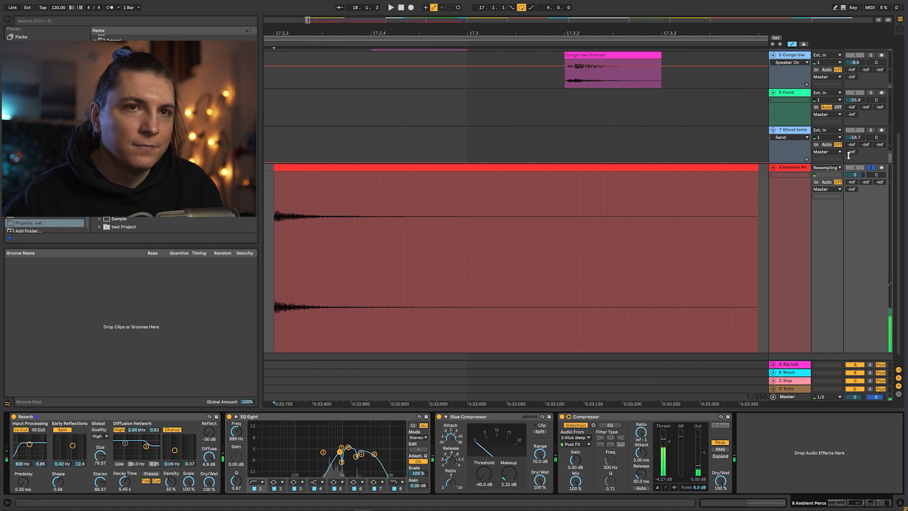
# - Solo the Shakes track and audition it
pyautogui.click(871, 168)
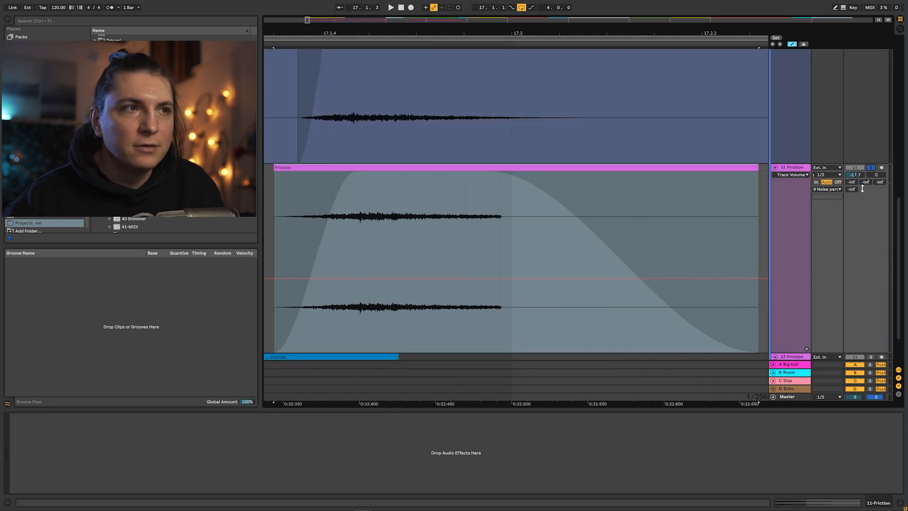
pyautogui.press('space')
# - Zoom to the second Friction clip, solo its track and audition it
pyautogui.scroll(-3, 806, 210)
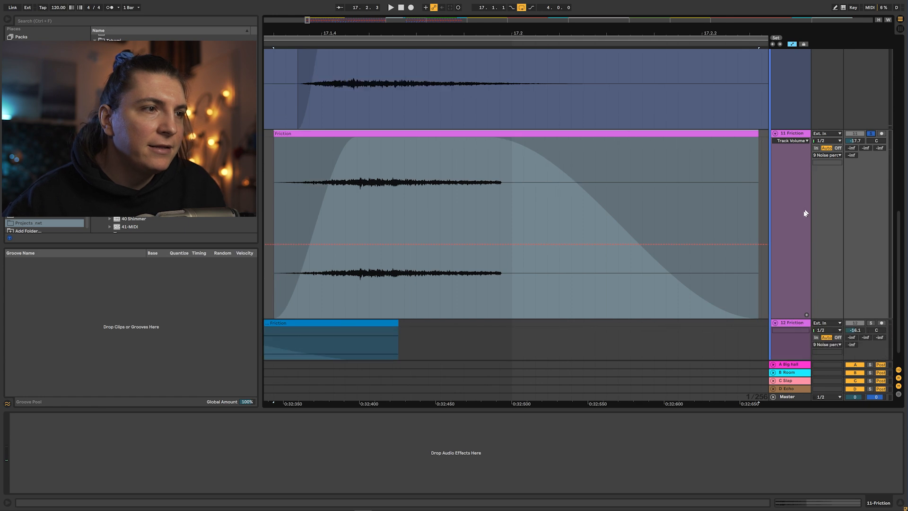
pyautogui.click(850, 313)
pyautogui.press('z')
pyautogui.click(871, 167)
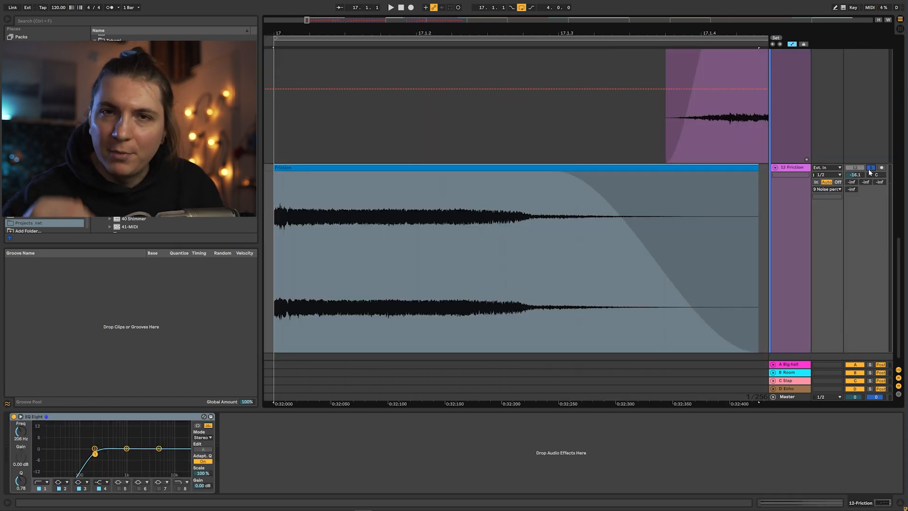
pyautogui.press('space')
# - Unsolo the Friction track and audition the mix again
pyautogui.press('space')
pyautogui.press('space')
pyautogui.click(870, 169)
pyautogui.click(857, 169)
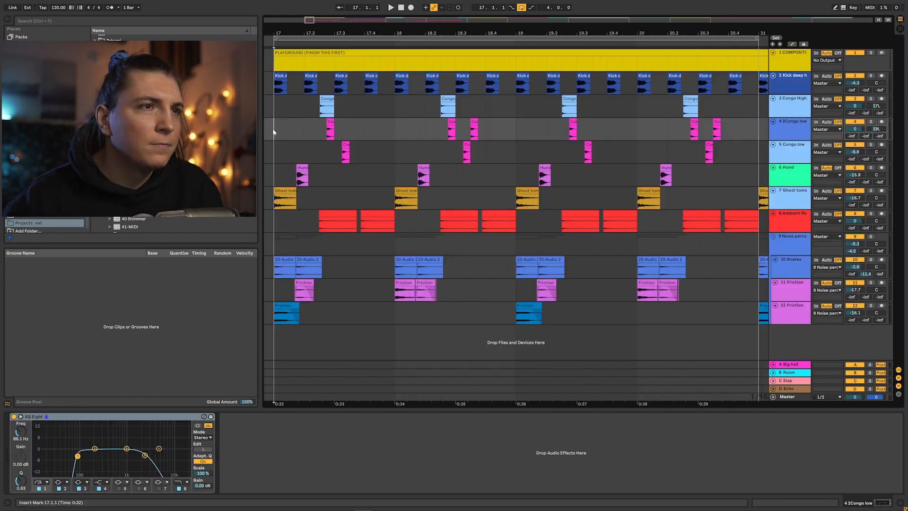
pyautogui.press('space')
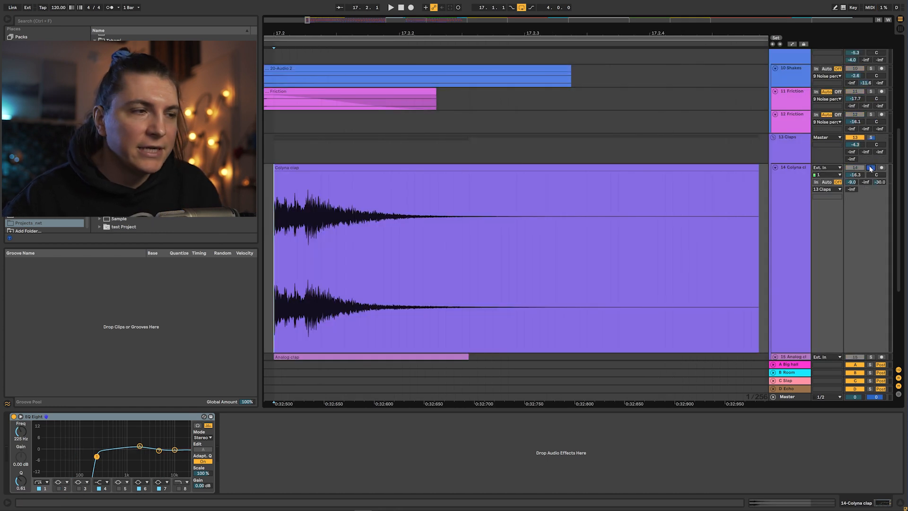
# - Audition the Colyma clap and Analog clap tracks in playback
pyautogui.press('space')
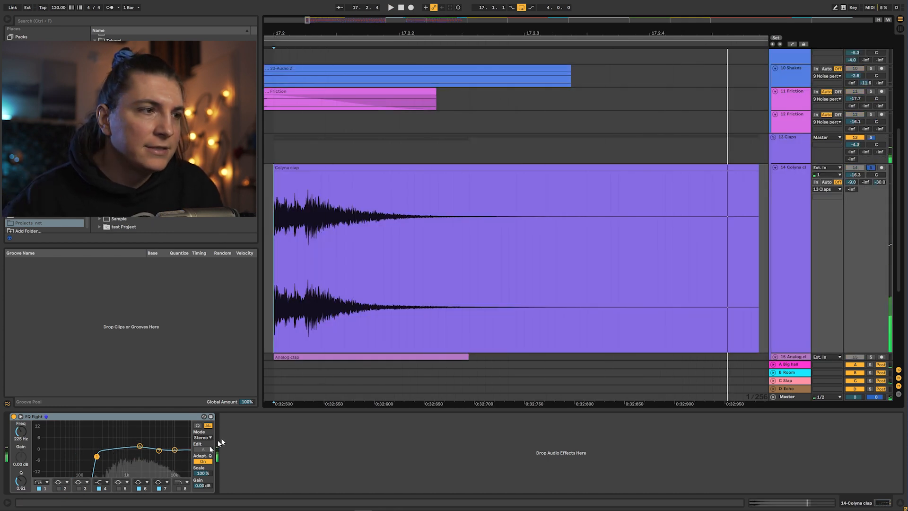
pyautogui.scroll(-3, 695, 245)
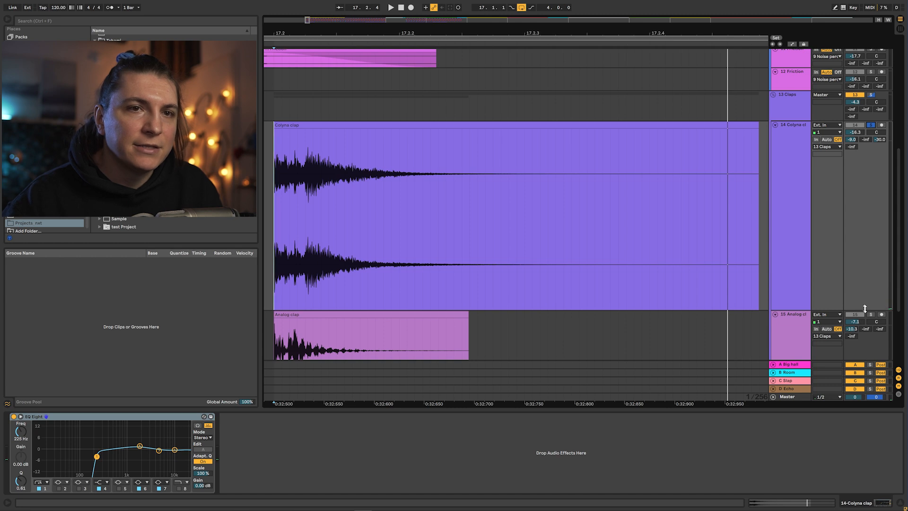
pyautogui.press('space')
pyautogui.press('space')
pyautogui.press('space')
pyautogui.press('space')
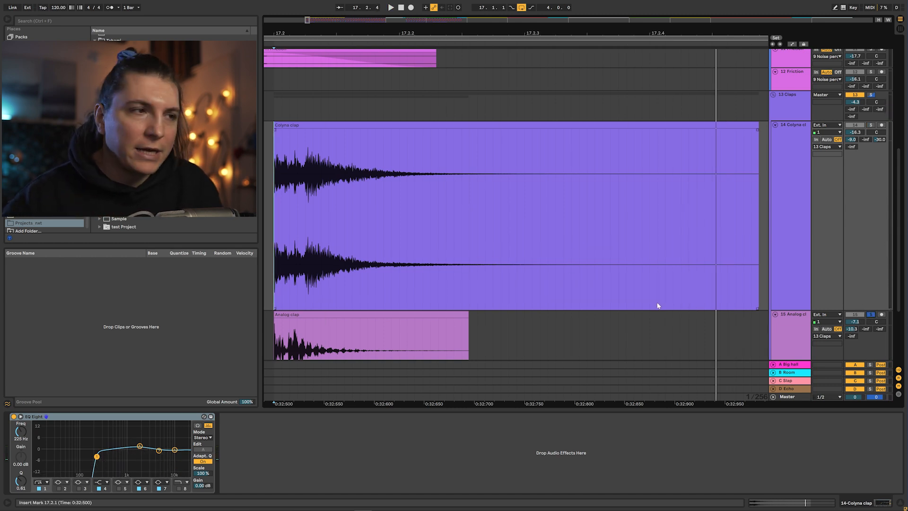
# - Solo the Claps group track and play it back
pyautogui.click(869, 98)
pyautogui.press('space')
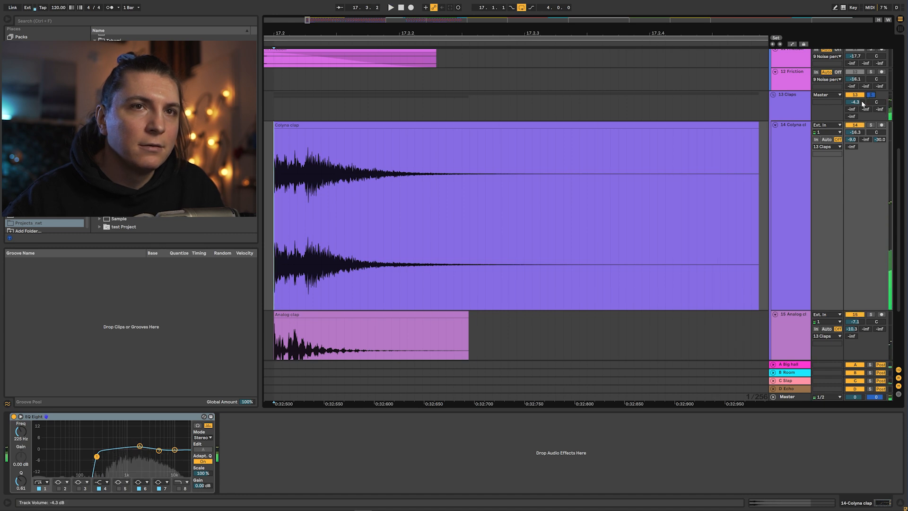
pyautogui.press('space')
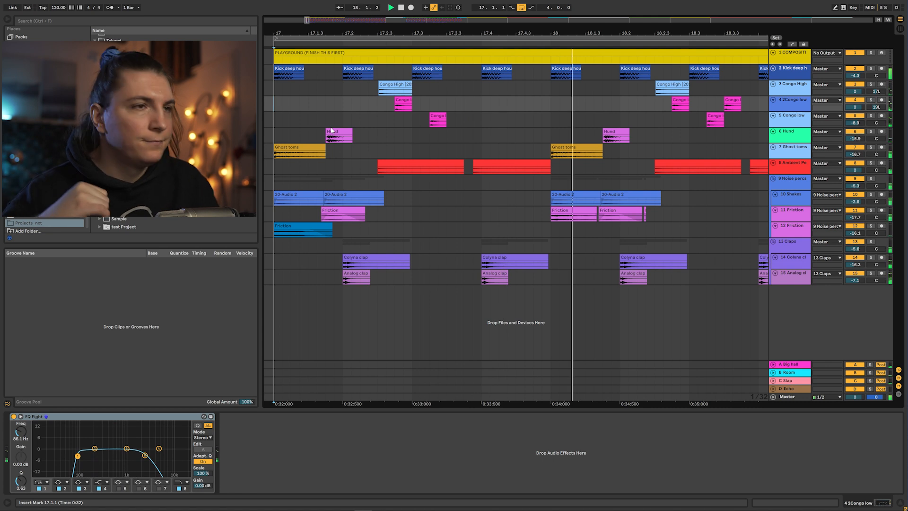
# - Turn on the EQ Eight on the 17 16th Hat track
pyautogui.press('space')
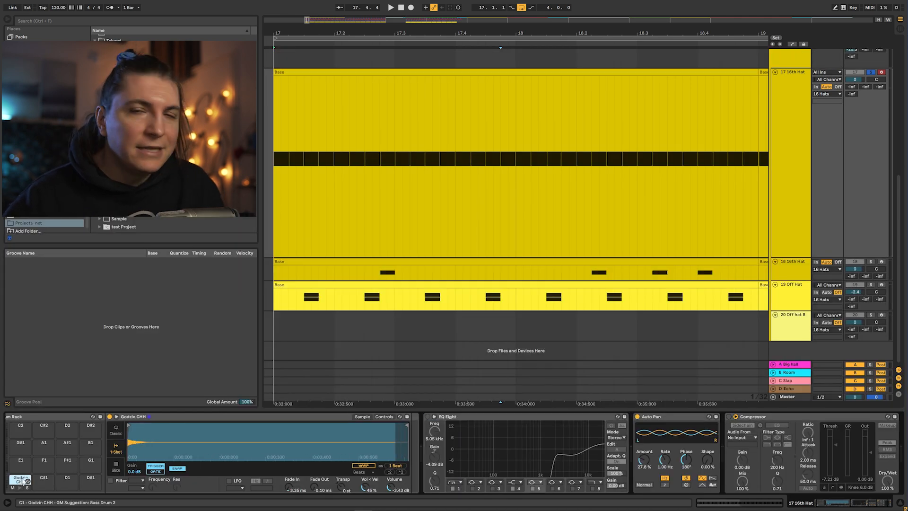
pyautogui.press('space')
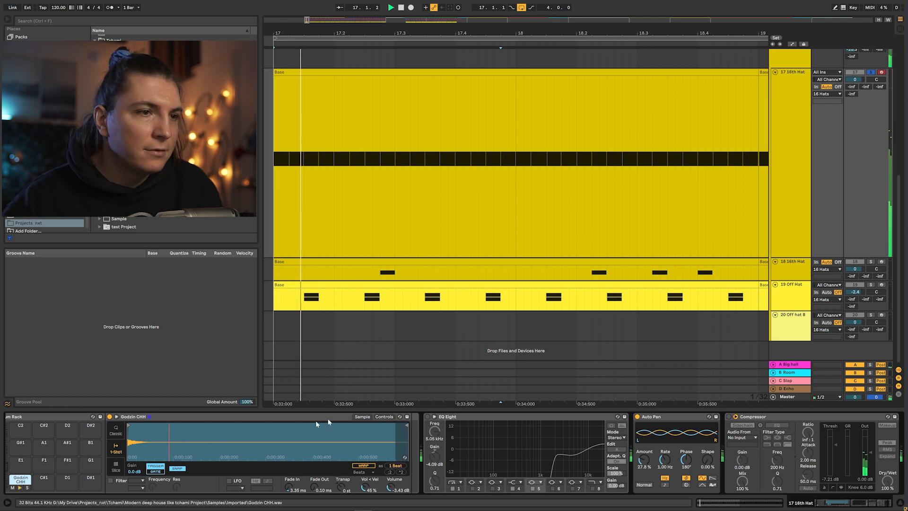
pyautogui.click(428, 417)
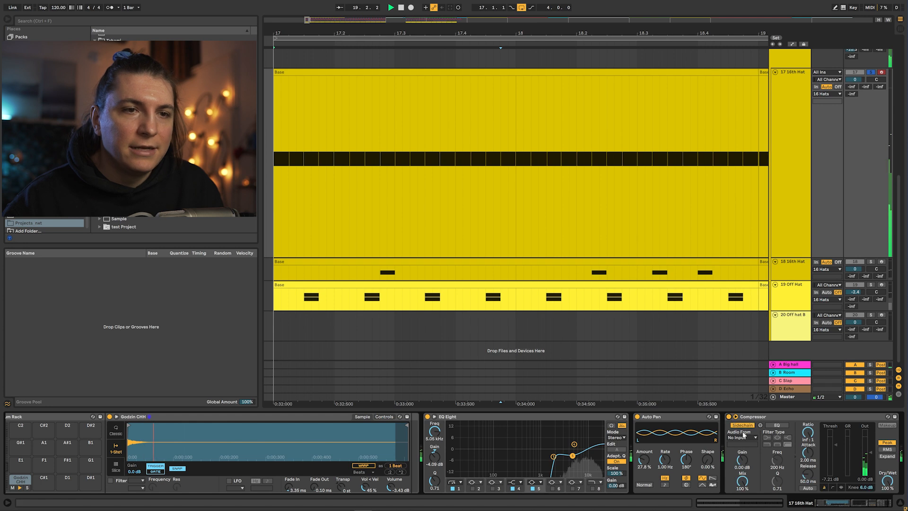
# - Set the hat Compressor's sidechain source to the 2-Kick deep house track
pyautogui.click(742, 438)
pyautogui.click(752, 276)
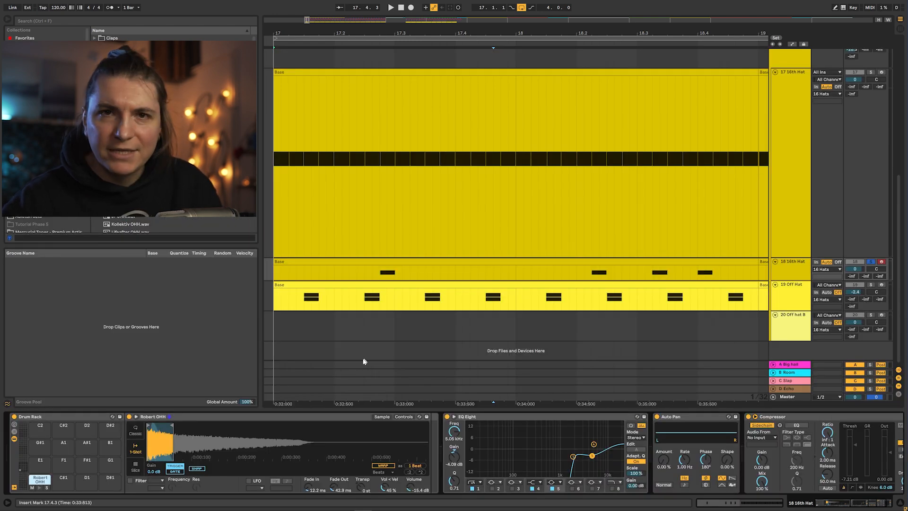
# - Toggle solo on the Robert OHH pad and the 16th Hat track and play
pyautogui.click(39, 487)
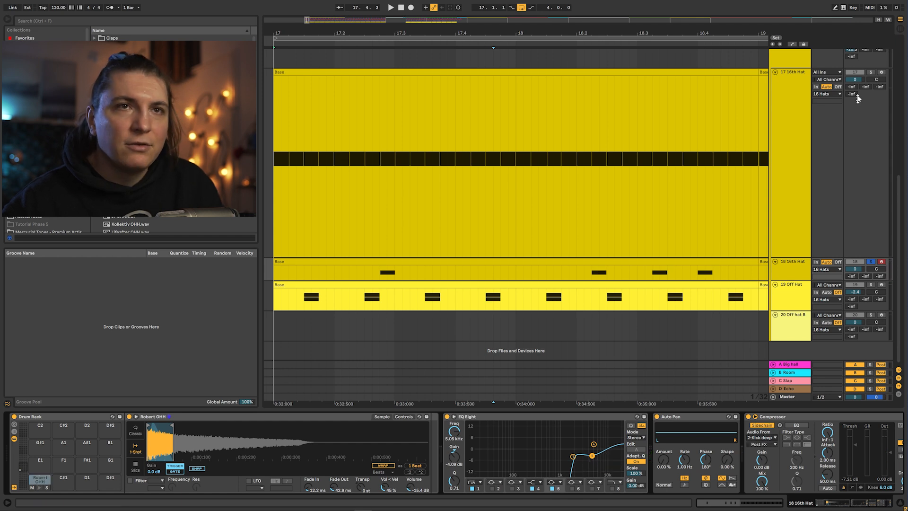
pyautogui.click(870, 73)
pyautogui.press('space')
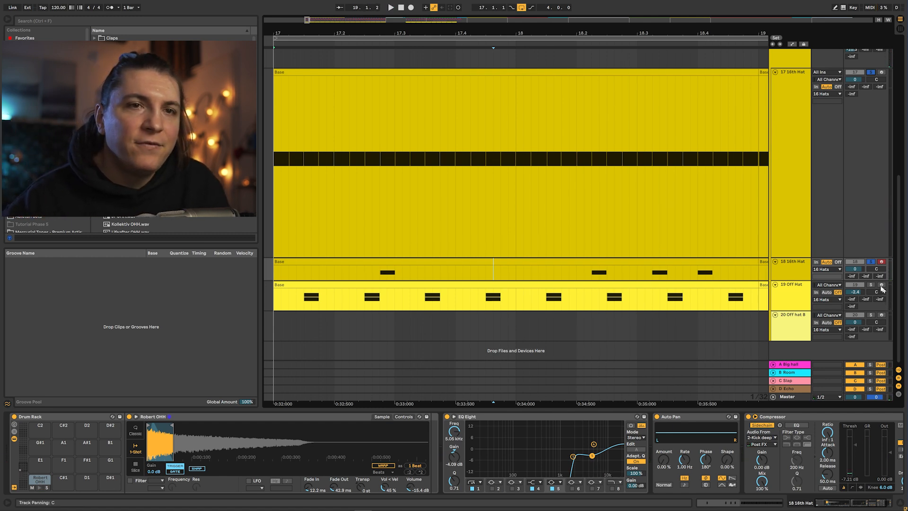
# - Select the Off Hat track and inspect its Analog OHH and Jos OHH drum pads
pyautogui.click(802, 295)
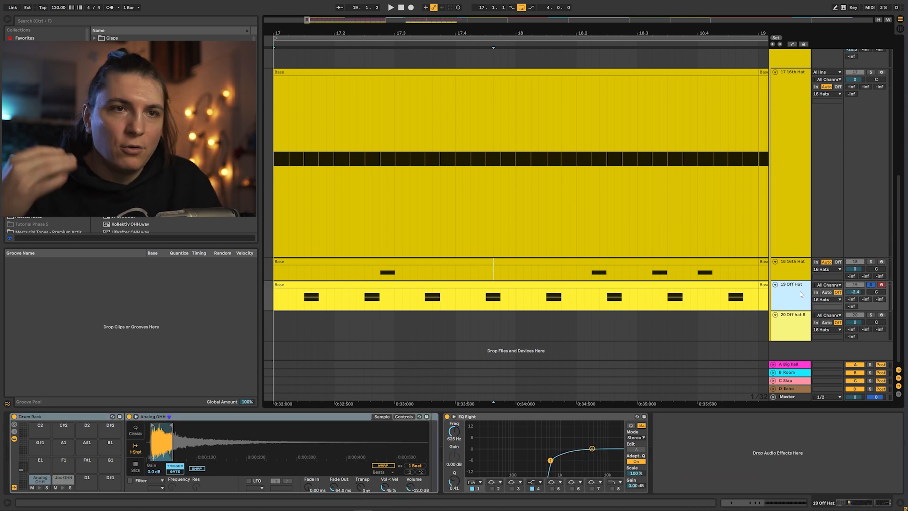
pyautogui.click(41, 488)
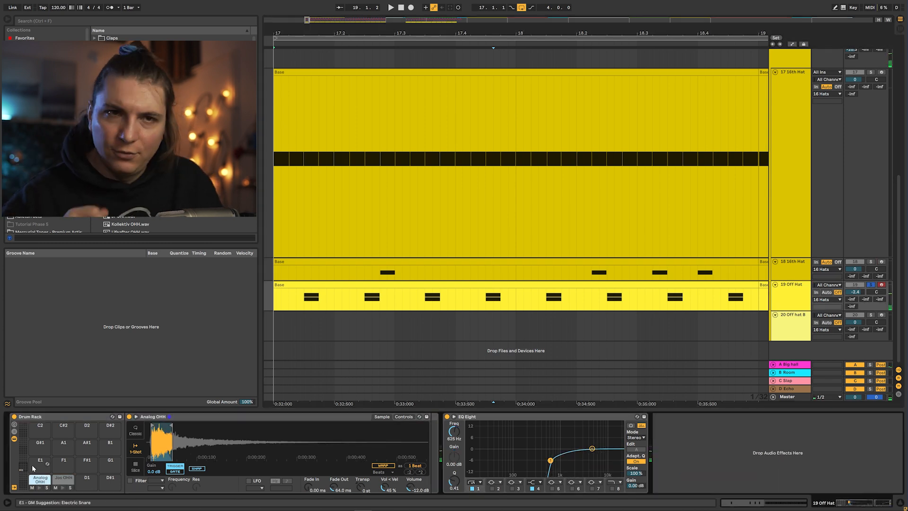
pyautogui.click(59, 477)
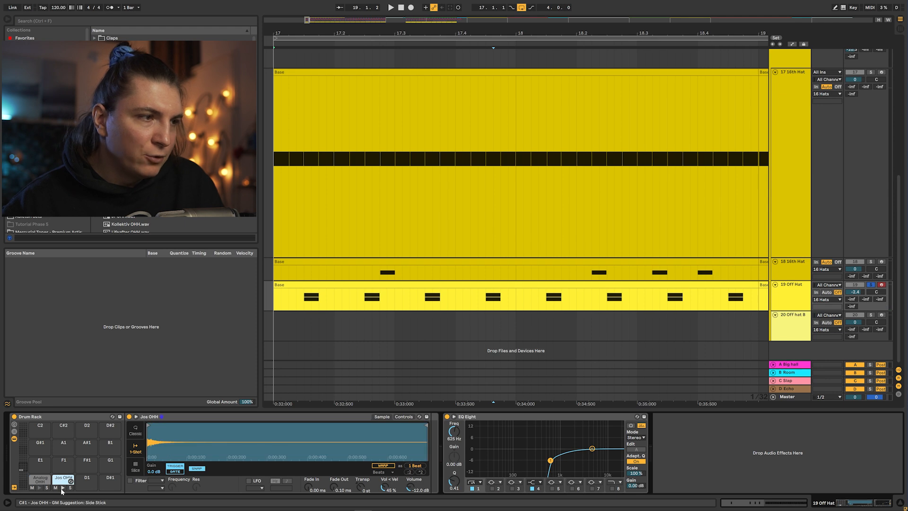
# - Solo the Hats group track and play it back
pyautogui.scroll(2, 871, 70)
pyautogui.click(870, 69)
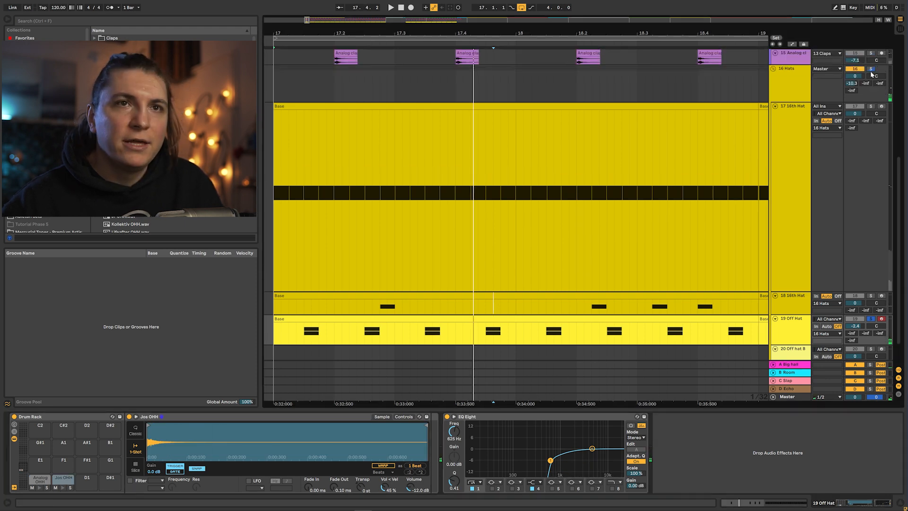
pyautogui.press('space')
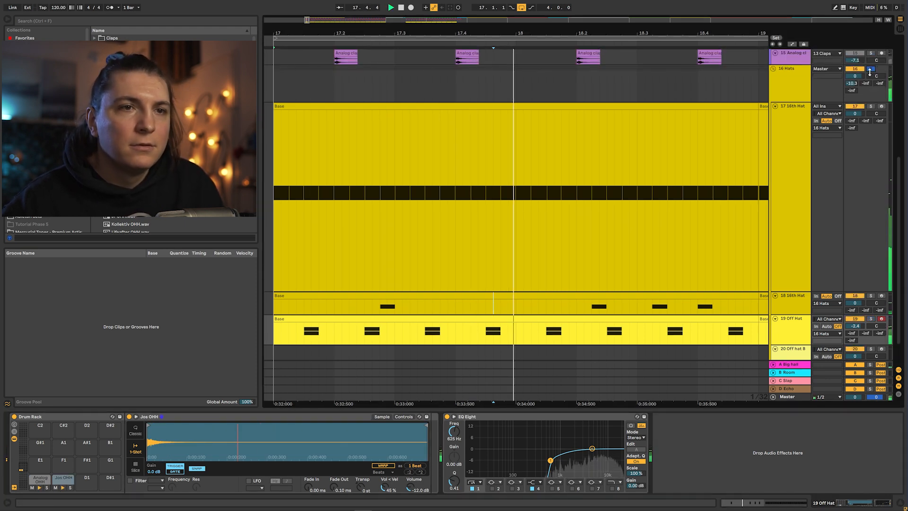
pyautogui.press('space')
# - Play back the whole arrangement to audition all drum tracks together
pyautogui.scroll(2, 842, 93)
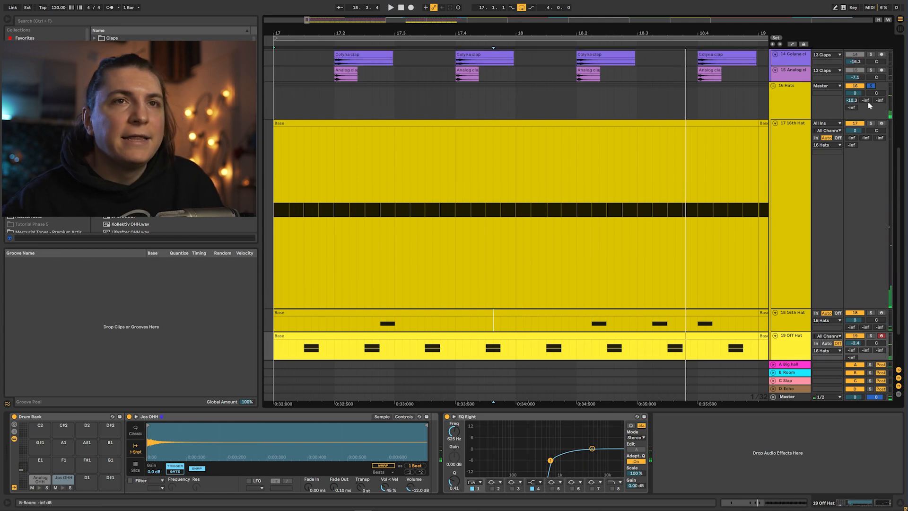
pyautogui.press('space')
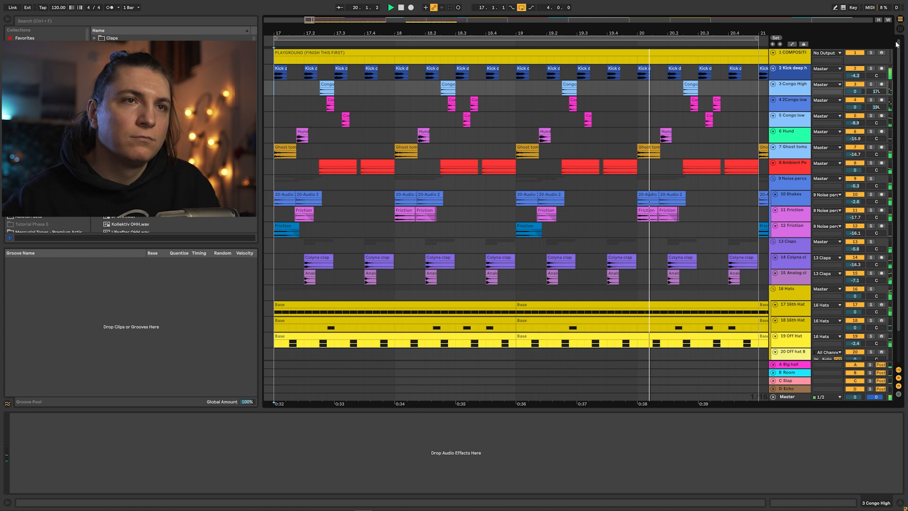
pyautogui.press('space')
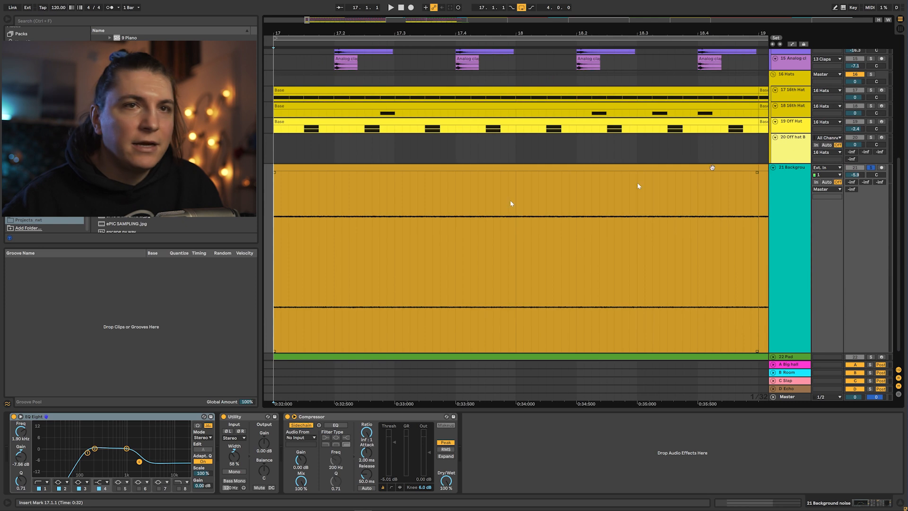
# - Play back the arrangement and select the 22 Pad track to audition it
pyautogui.press('space')
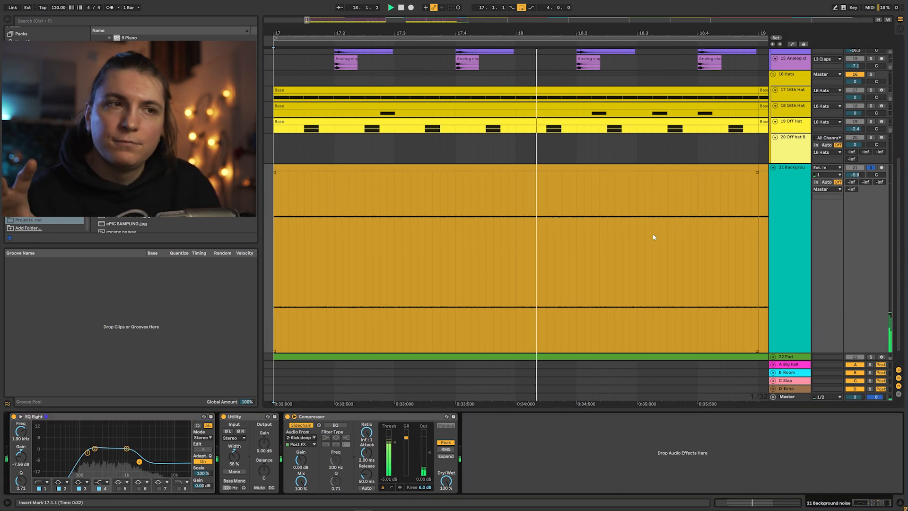
pyautogui.press('space')
pyautogui.click(870, 357)
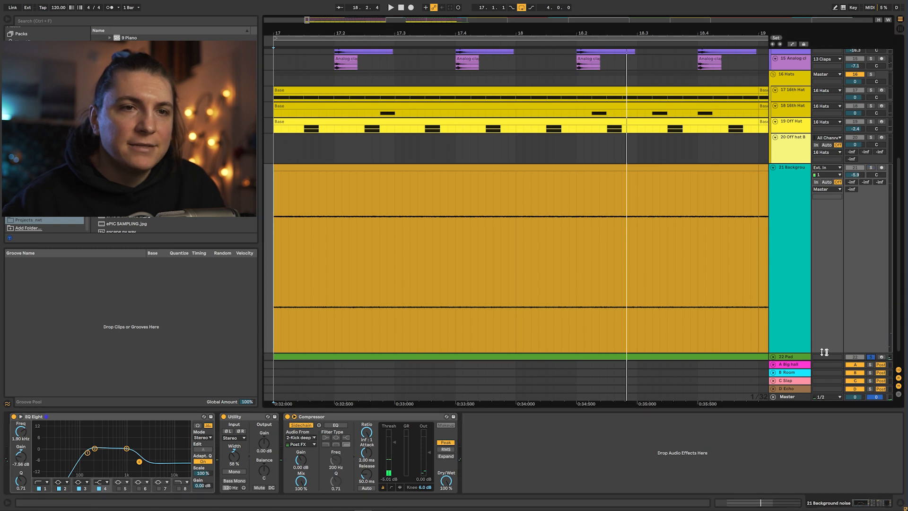
pyautogui.click(795, 357)
pyautogui.scroll(-2, 780, 358)
pyautogui.press('space')
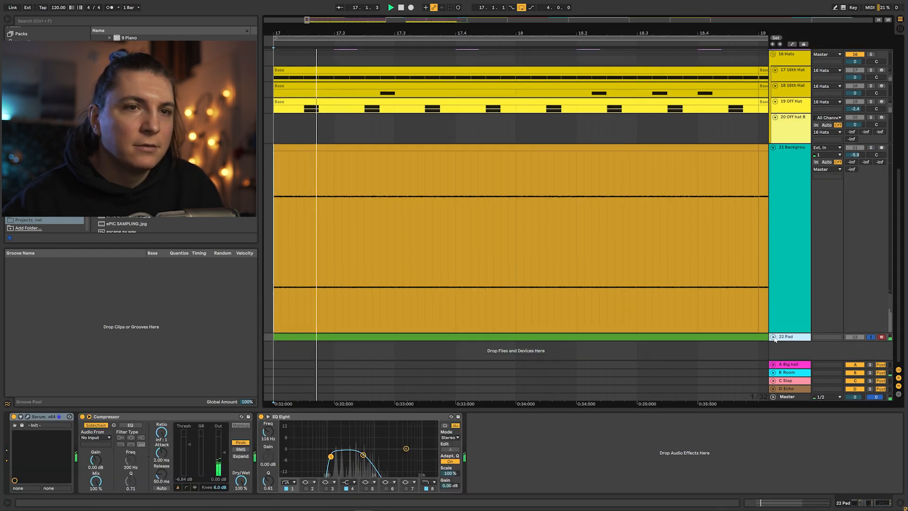
# - Expand the 22 Pad track and open its MIDI clip to view the pad chords during playback
pyautogui.click(773, 337)
pyautogui.doubleClick(590, 262)
pyautogui.click(456, 249)
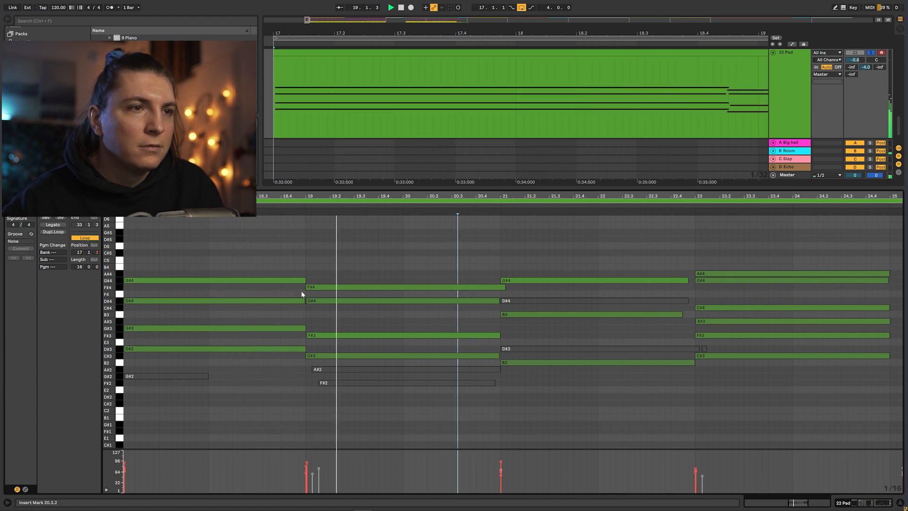
pyautogui.press('space')
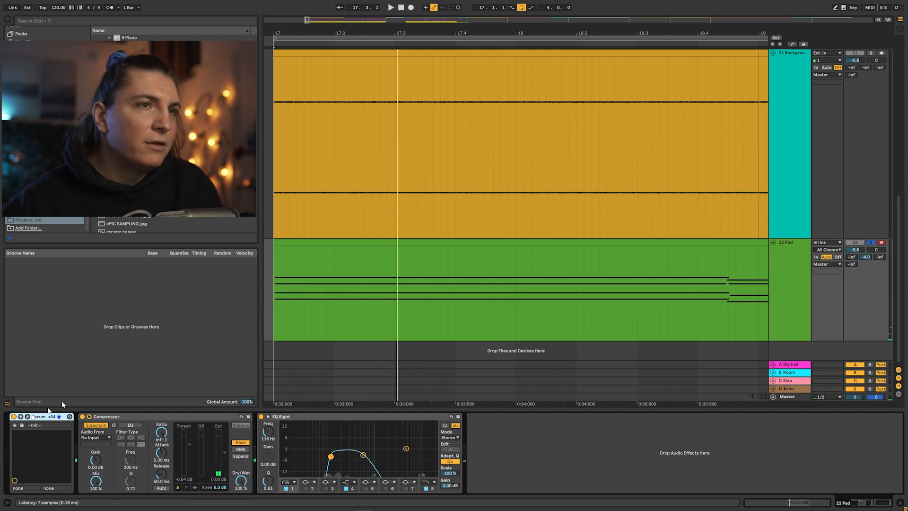
# - Open the 22 Pad's Serum instrument and inspect its envelopes and FX chain while it plays
pyautogui.click(27, 416)
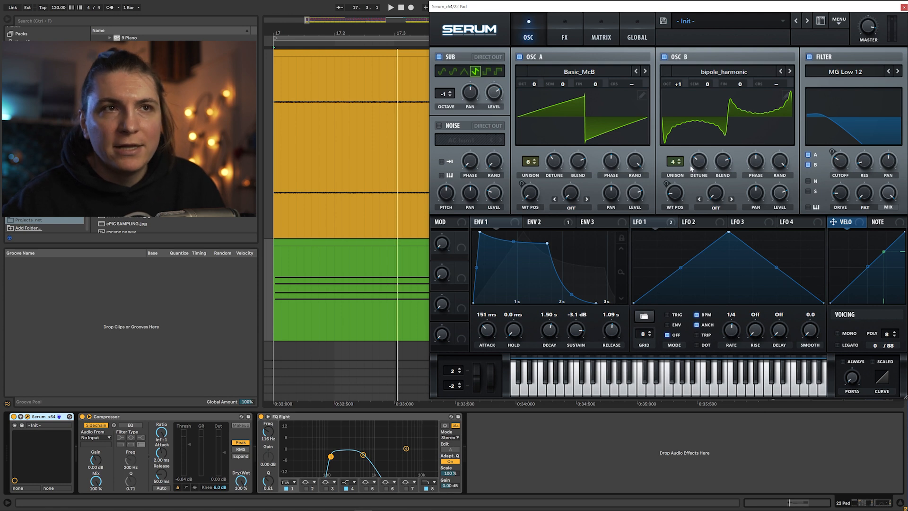
pyautogui.press('space')
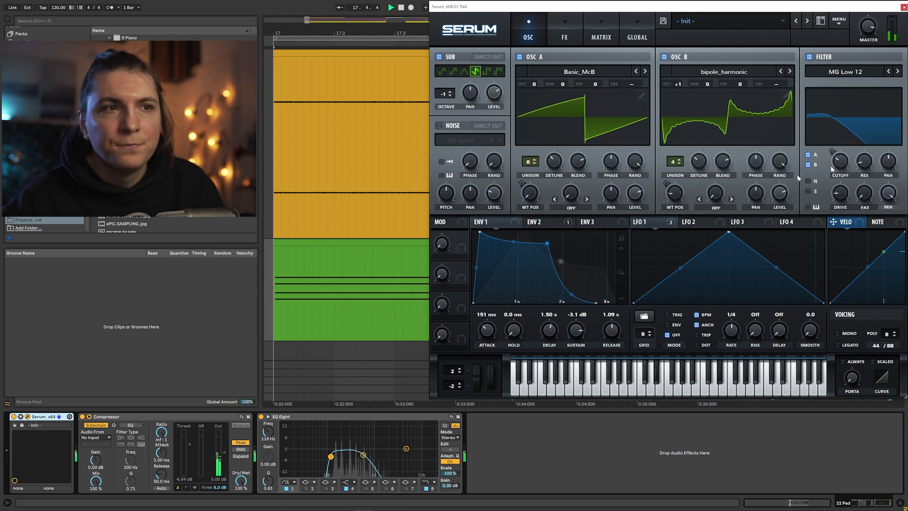
pyautogui.click(539, 222)
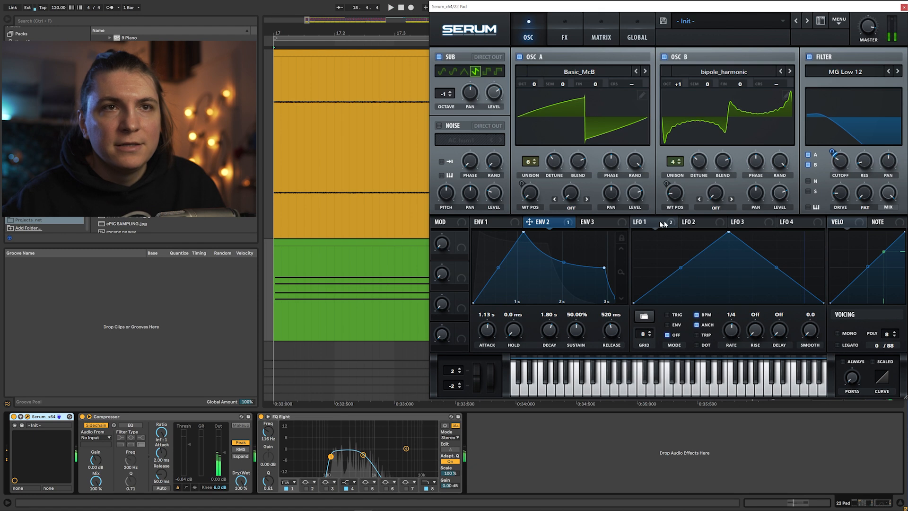
pyautogui.press('space')
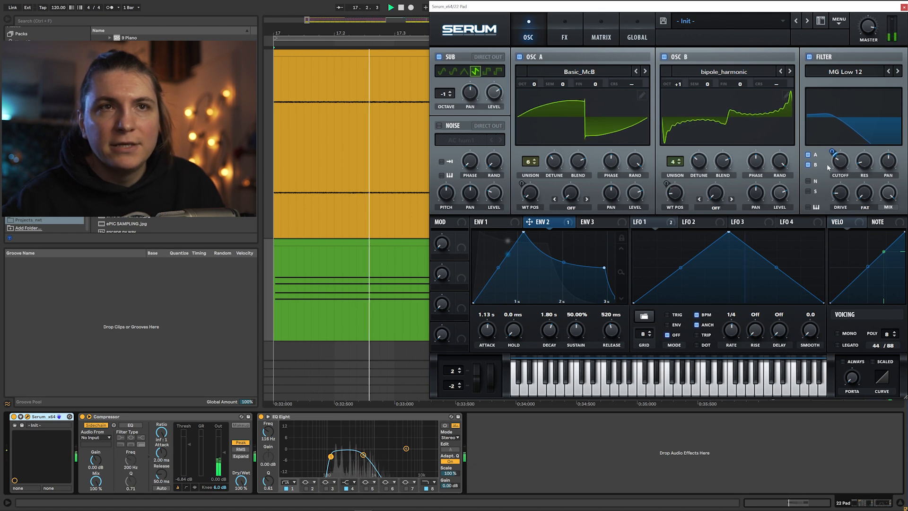
pyautogui.click(565, 34)
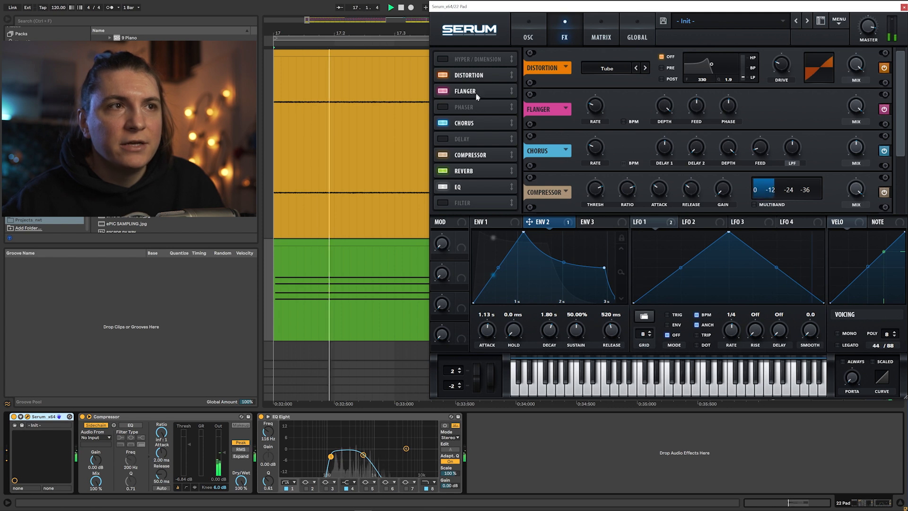
pyautogui.scroll(-2, 482, 168)
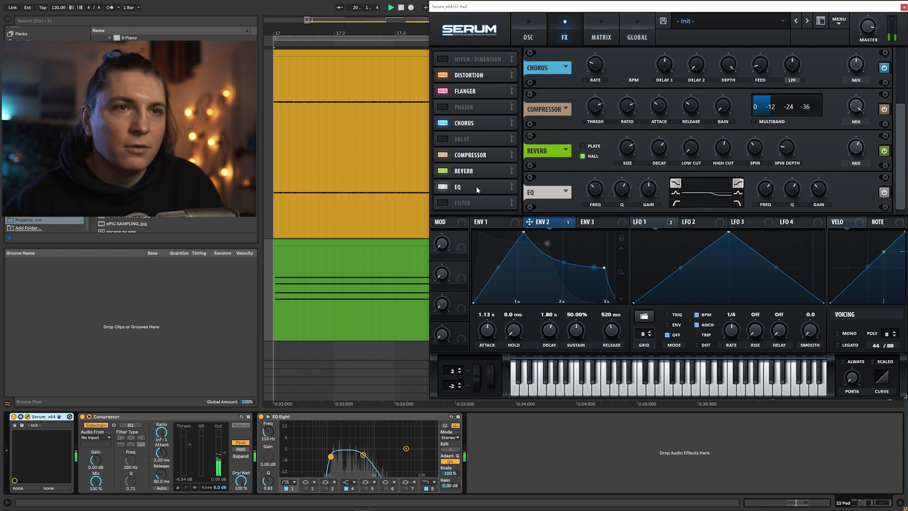
pyautogui.click(903, 7)
# - Set the 22 Pad compressor's sidechain source to the 2-Kick deep house track
pyautogui.press('space')
pyautogui.press('space')
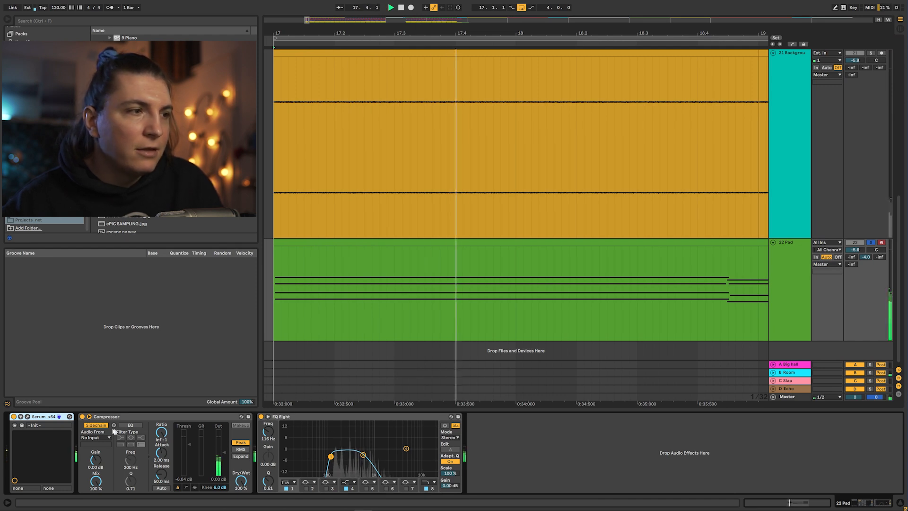
pyautogui.click(96, 438)
pyautogui.click(105, 264)
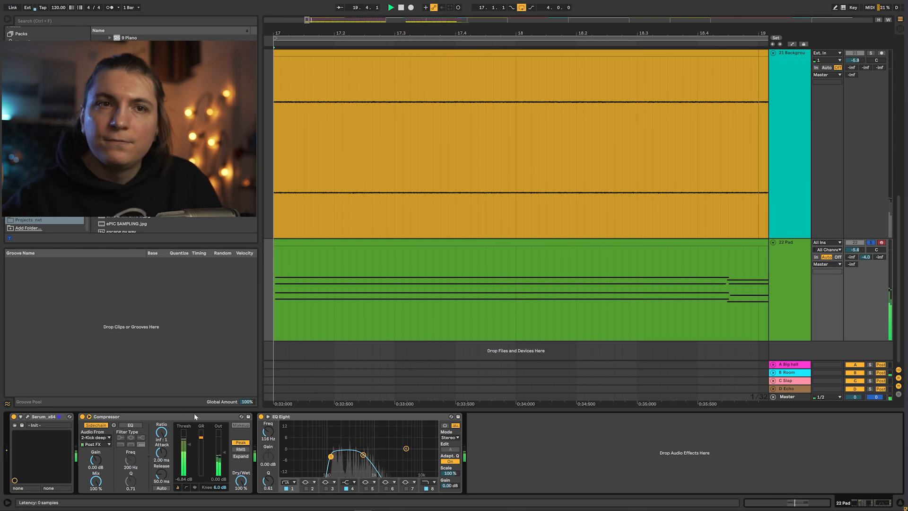
# - Toggle solo on the 22 Pad track, zoom out the arrangement and play it back
pyautogui.click(870, 242)
pyautogui.moveTo(490, 34); pyautogui.dragTo(443, 2)
pyautogui.press('space')
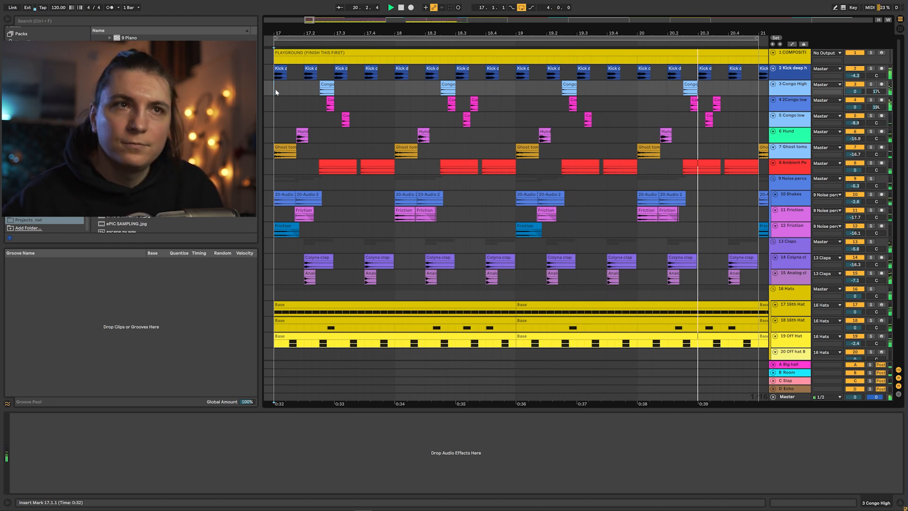
pyautogui.press('space')
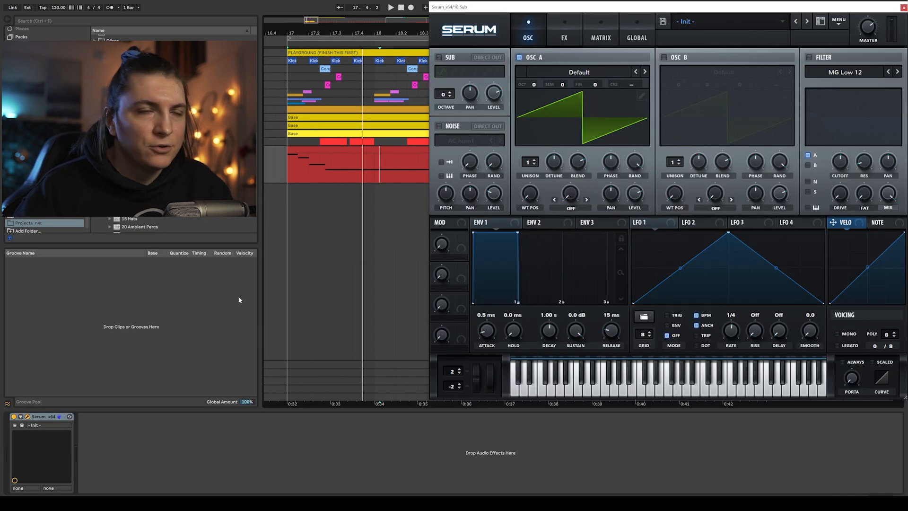
# - In the 18 Sub's Serum, set Osc A to octave -1 and enable Osc B at octave -2
pyautogui.moveTo(534, 89); pyautogui.dragTo(537, 98)
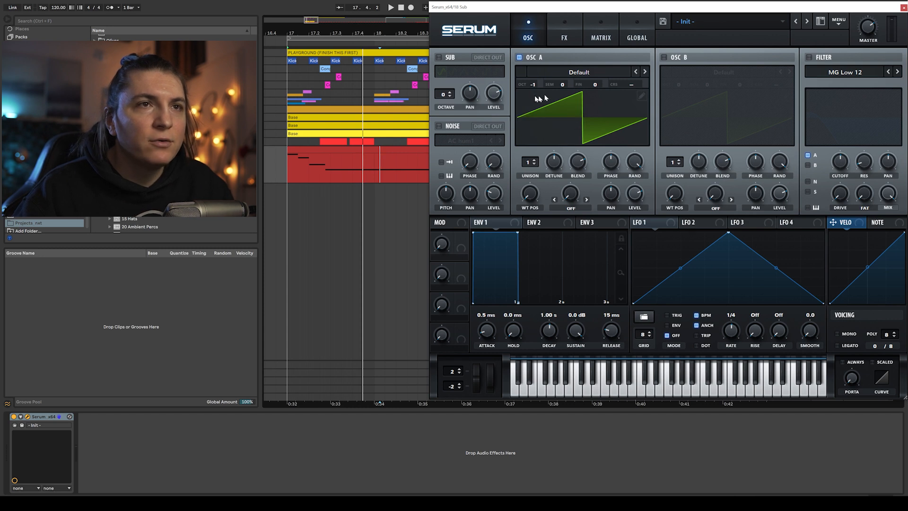
pyautogui.click(665, 57)
pyautogui.moveTo(678, 85); pyautogui.dragTo(680, 107)
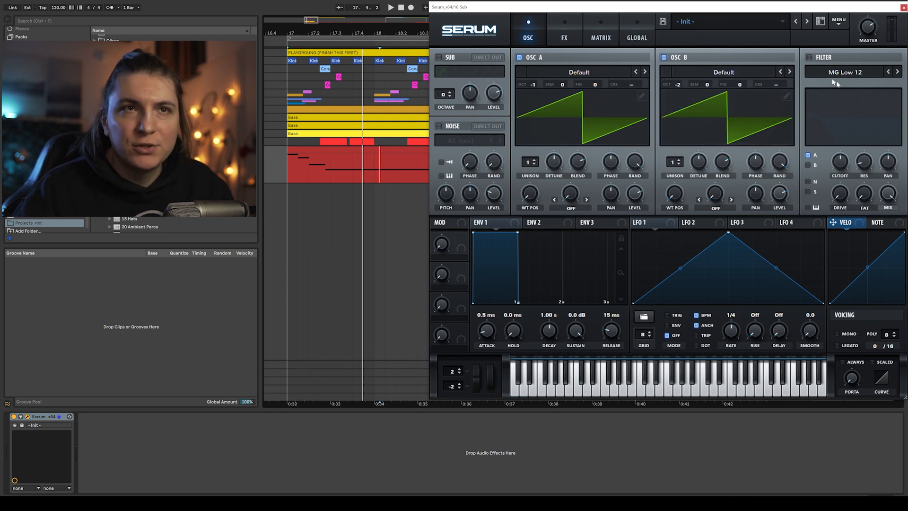
# - Enable the MG Low 24 filter, lower its cutoff to about 126 Hz and route Osc B through it
pyautogui.click(808, 57)
pyautogui.moveTo(840, 162); pyautogui.dragTo(840, 174)
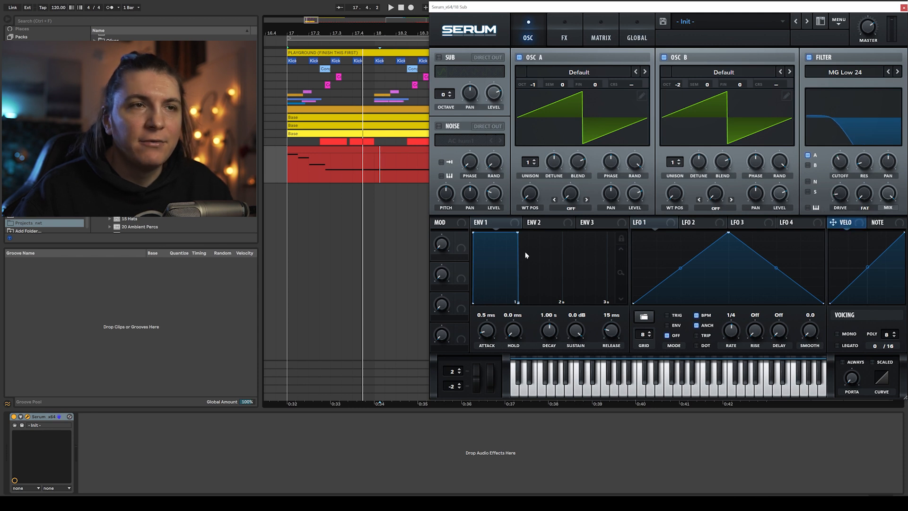
pyautogui.click(808, 164)
pyautogui.press('space')
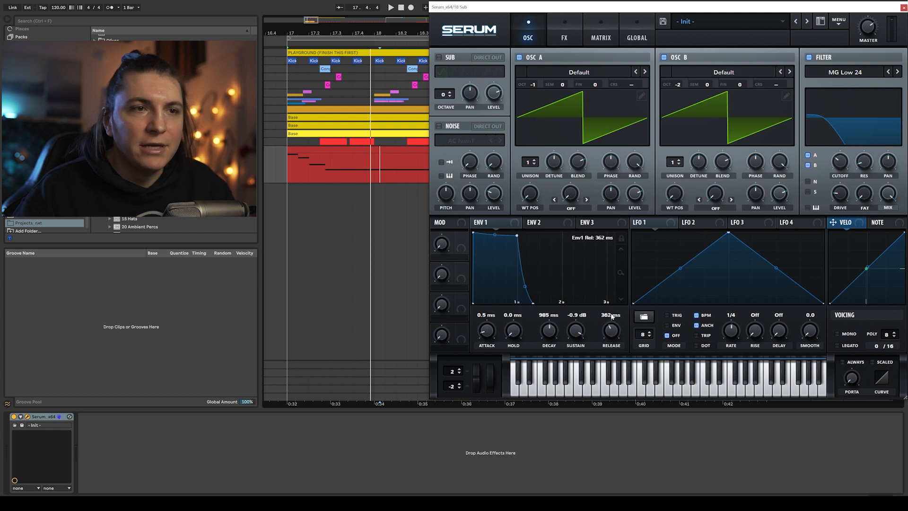
pyautogui.press('space')
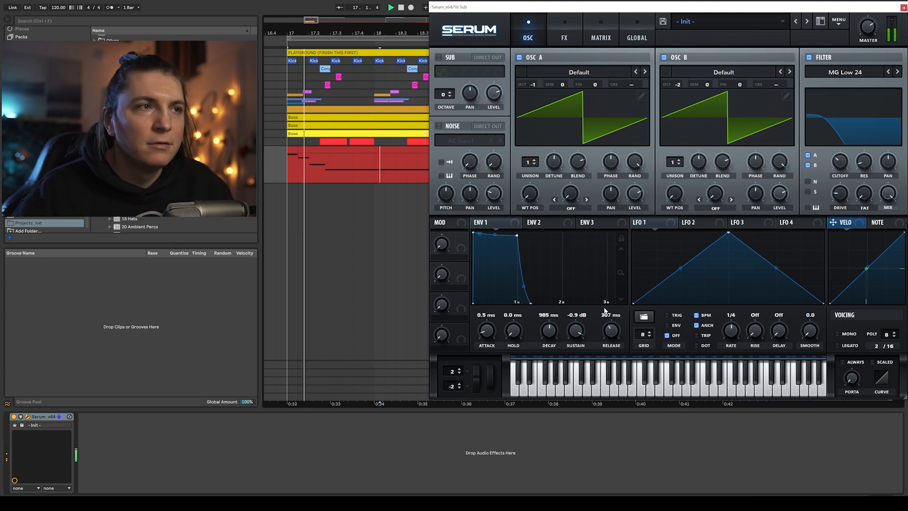
# - Set Osc B's octave back to 0 and play the sub
pyautogui.moveTo(841, 171)
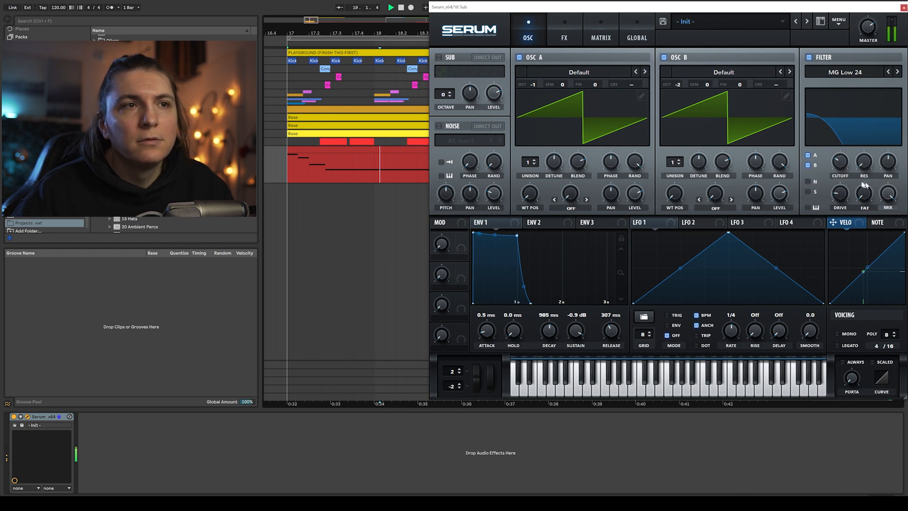
pyautogui.moveTo(681, 89); pyautogui.dragTo(682, 66)
pyautogui.press('space')
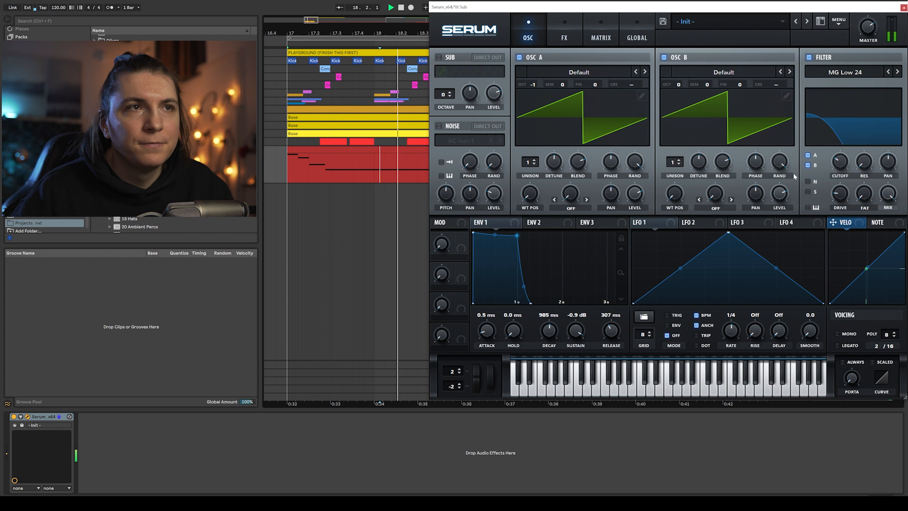
# - Enable Serum's Distortion effect on the sub and play it back
pyautogui.moveTo(843, 162)
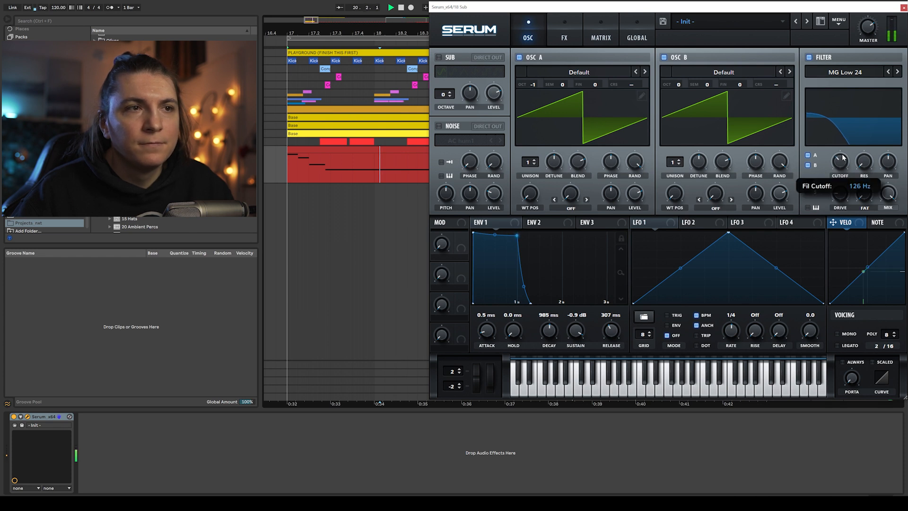
pyautogui.click(565, 33)
pyautogui.click(442, 75)
pyautogui.press('space')
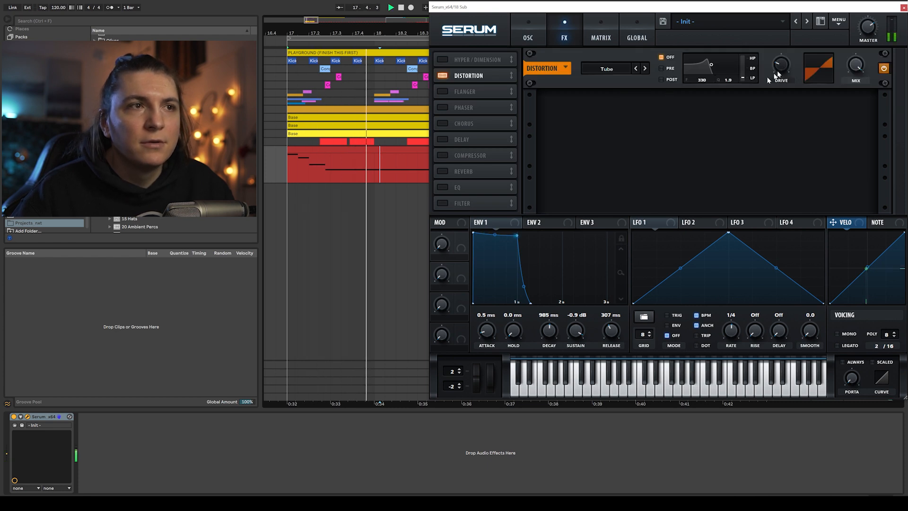
# - Enable Serum's Compressor effect and raise its gain while auditioning the sub
pyautogui.click(442, 155)
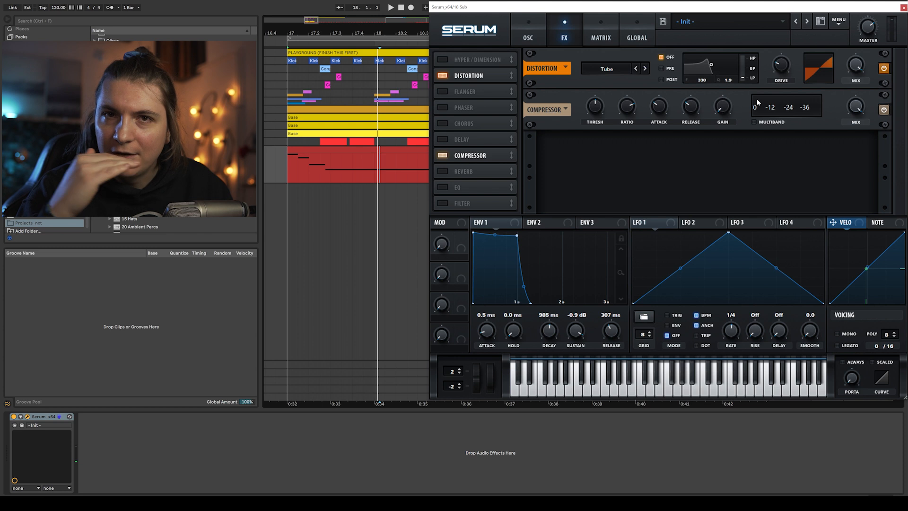
pyautogui.press('space')
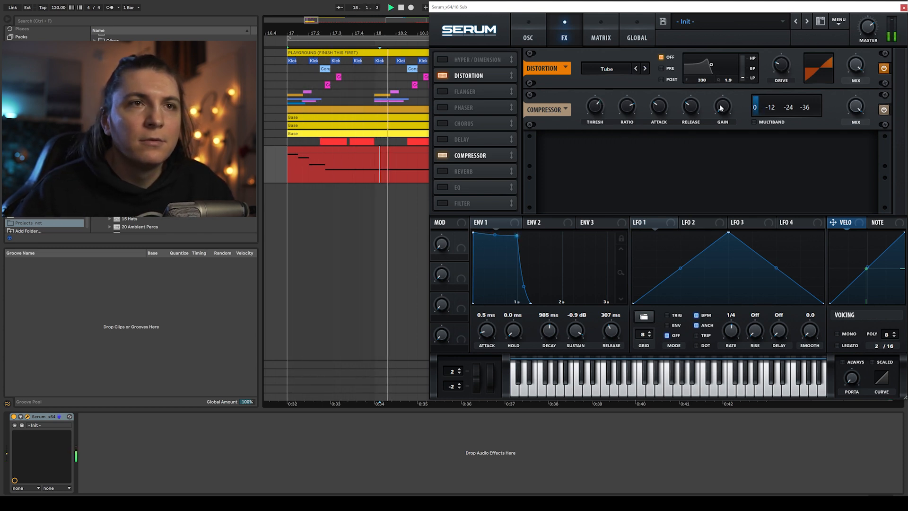
pyautogui.moveTo(721, 106); pyautogui.dragTo(724, 94)
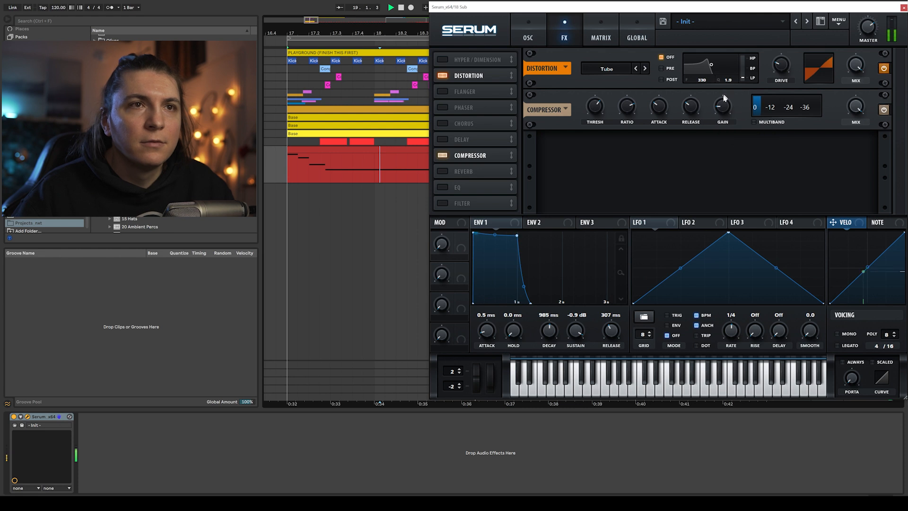
pyautogui.press('space')
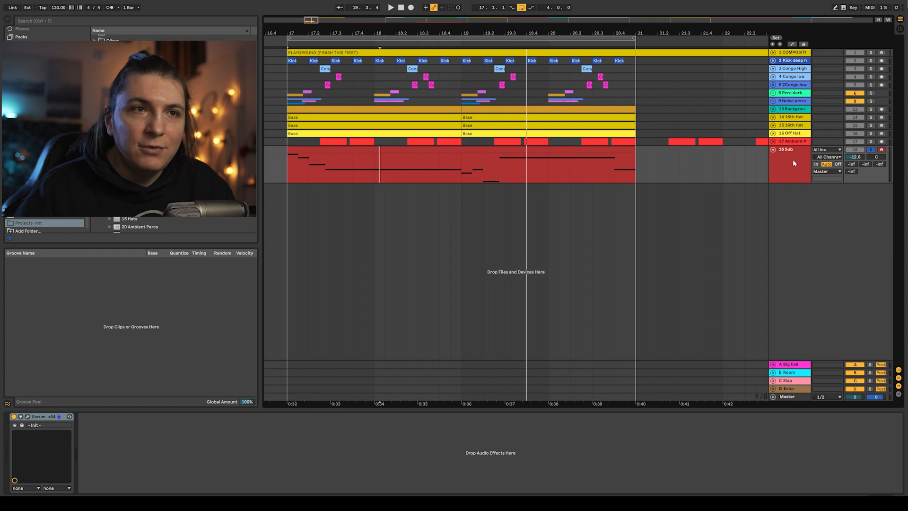
# - Search the browser for comp and add a Compressor to the 18 Sub track
pyautogui.hotkey('ctrl', 'f')
pyautogui.write('comp')
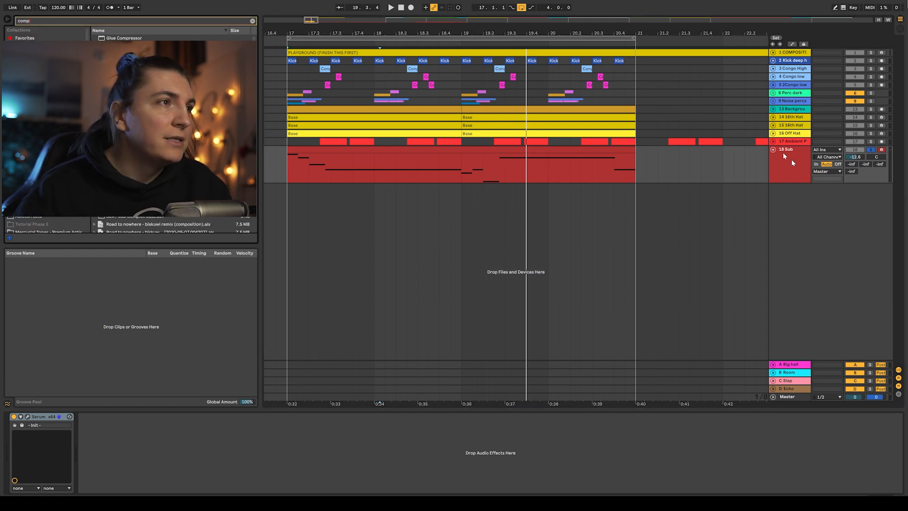
pyautogui.press('Return')
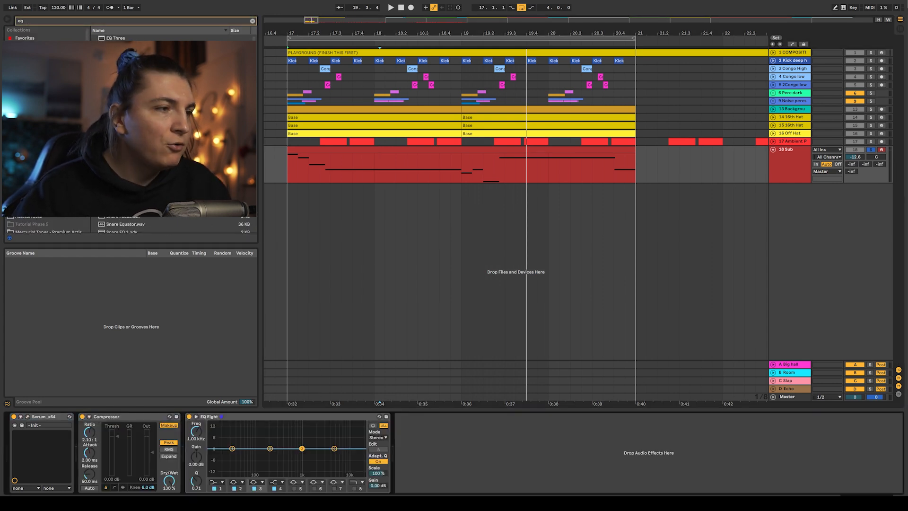
# - Set the sub compressor's sidechain source to the 2-Kick deep house track
pyautogui.click(89, 417)
pyautogui.click(95, 438)
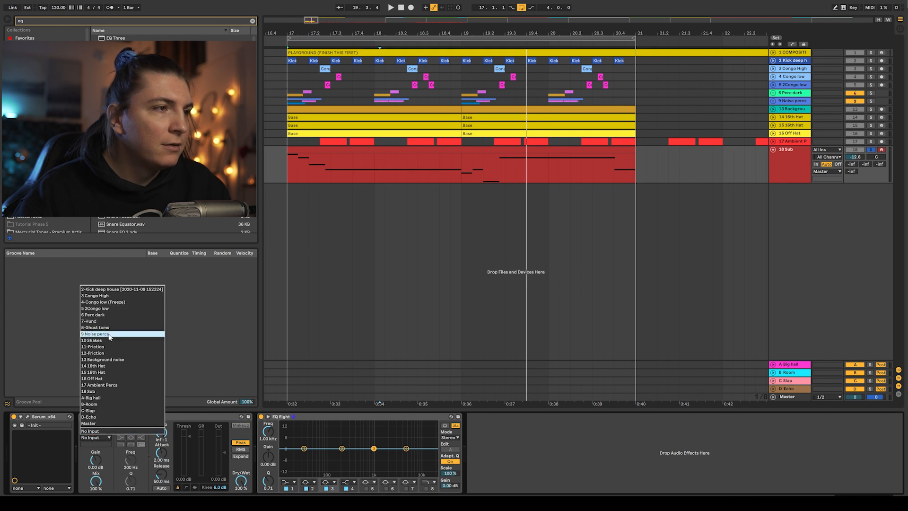
pyautogui.click(99, 295)
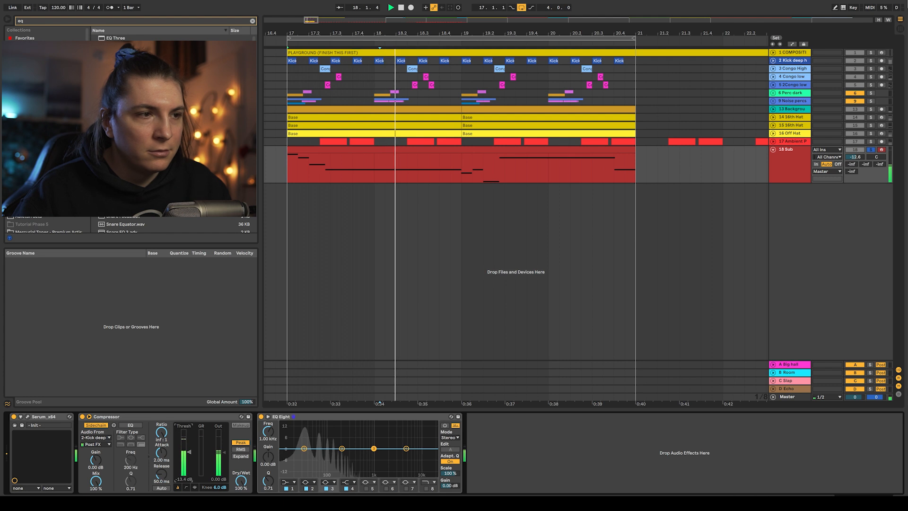
# - Add a low-pass and a high-pass at about 27 Hz on the sub's EQ Eight and play it back
pyautogui.click(427, 488)
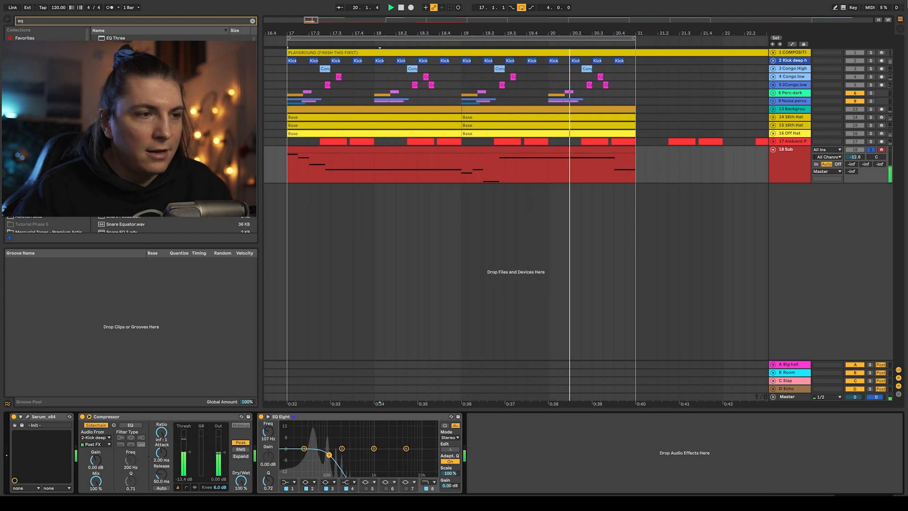
pyautogui.moveTo(334, 454); pyautogui.dragTo(320, 456)
pyautogui.click(288, 482)
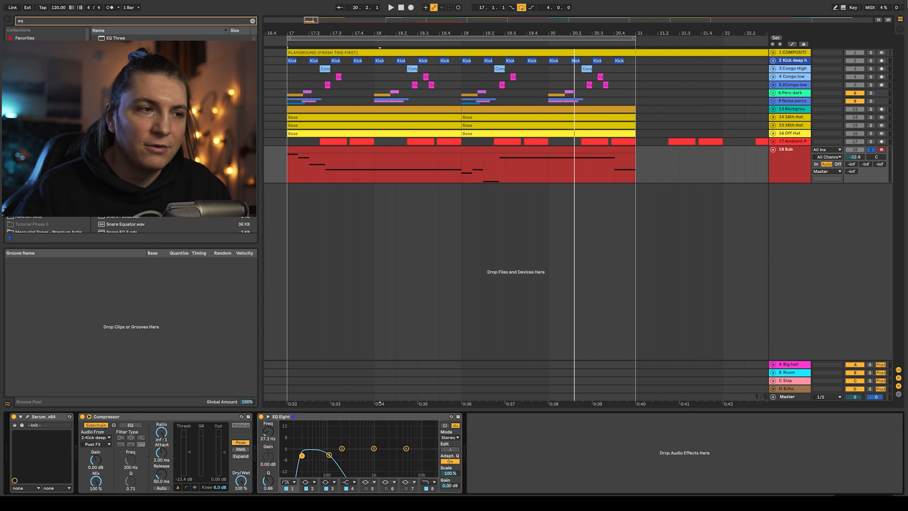
pyautogui.press('space')
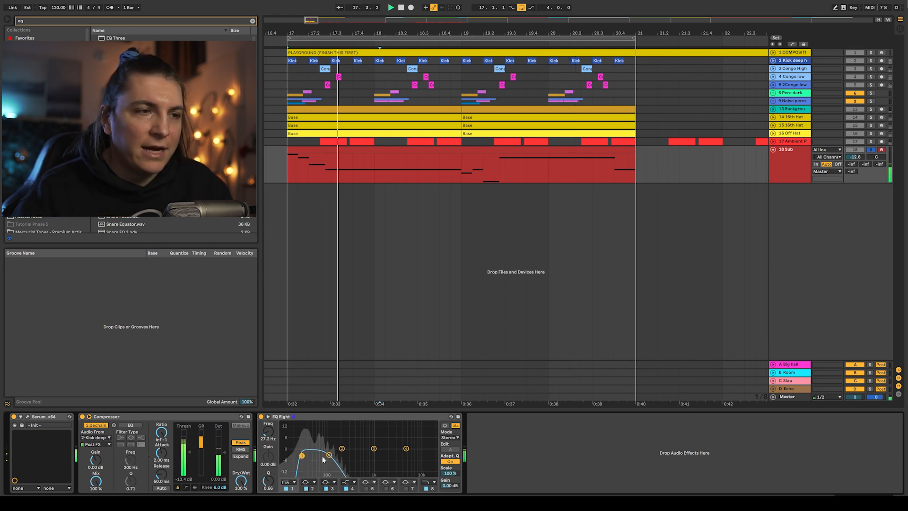
# - Nudge the sub EQ Eight's high-pass band slightly while the loop plays
pyautogui.moveTo(328, 455); pyautogui.dragTo(330, 453)
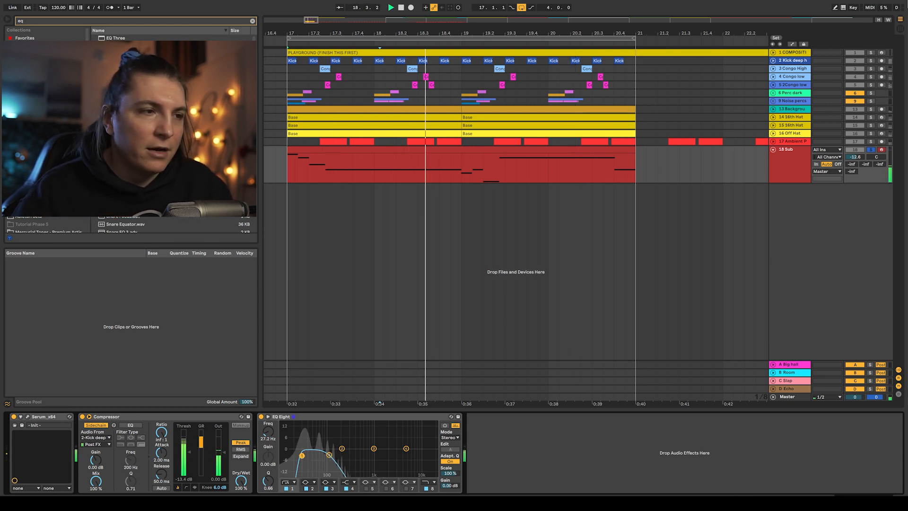
pyautogui.moveTo(331, 453); pyautogui.dragTo(330, 452)
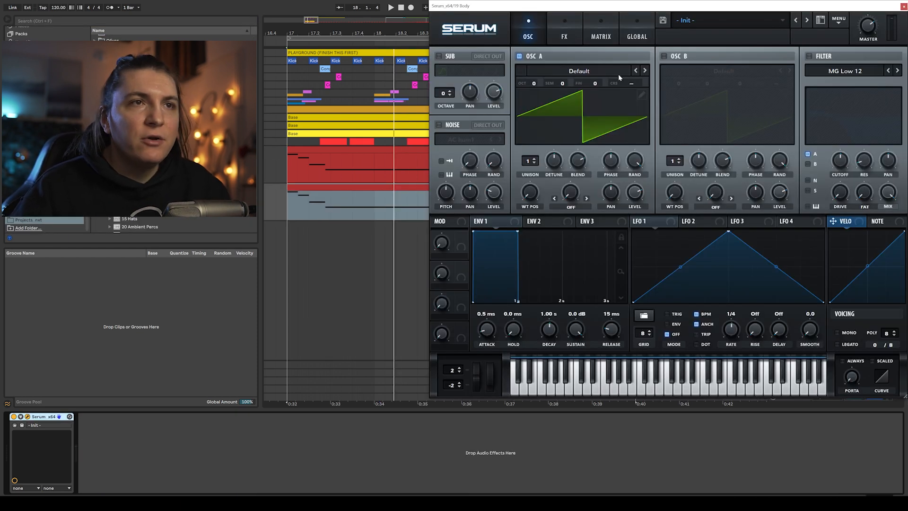
# - Load the Analog Basic Mini wavetable into oscillator A of the 19 Body track's Serum and audition it
pyautogui.click(615, 70)
pyautogui.moveTo(570, 81)
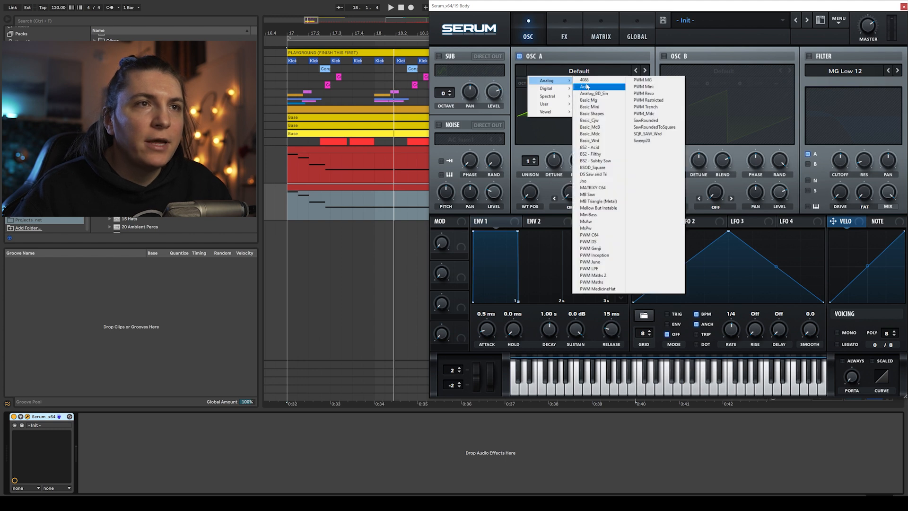
pyautogui.click(589, 107)
pyautogui.press('space')
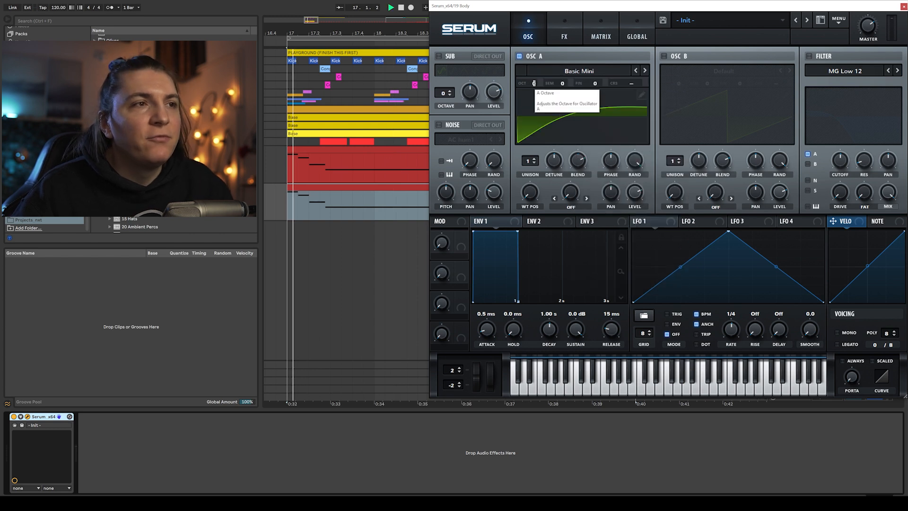
# - Enable Serum's filter and switch its type to MG Low 24
pyautogui.click(810, 57)
pyautogui.moveTo(835, 142); pyautogui.dragTo(823, 142)
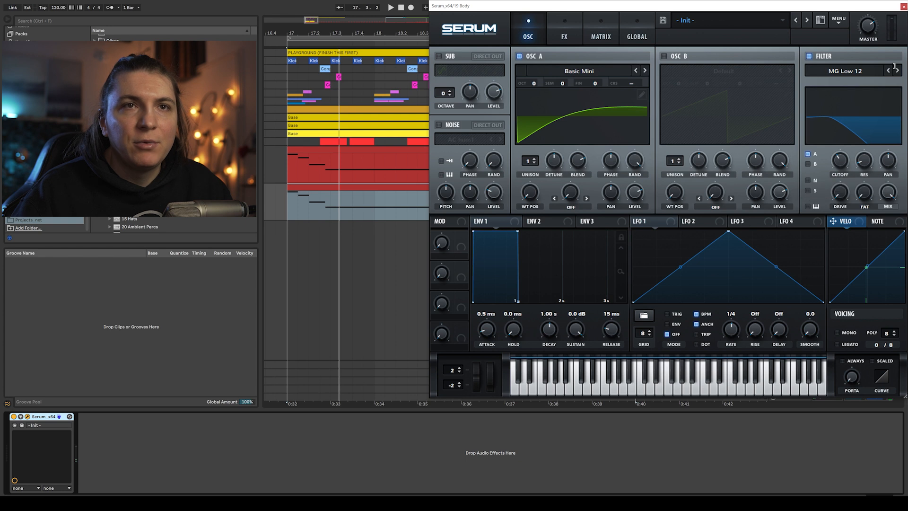
pyautogui.moveTo(840, 199); pyautogui.dragTo(843, 156)
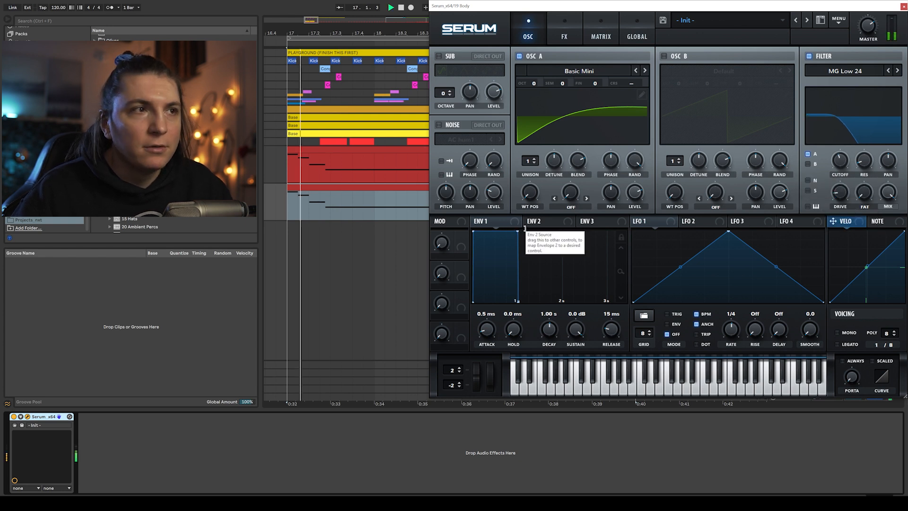
# - Shape envelope 1 to about 600 ms decay, -8.2 dB sustain and 446 ms release while auditioning
pyautogui.moveTo(518, 231); pyautogui.dragTo(518, 233)
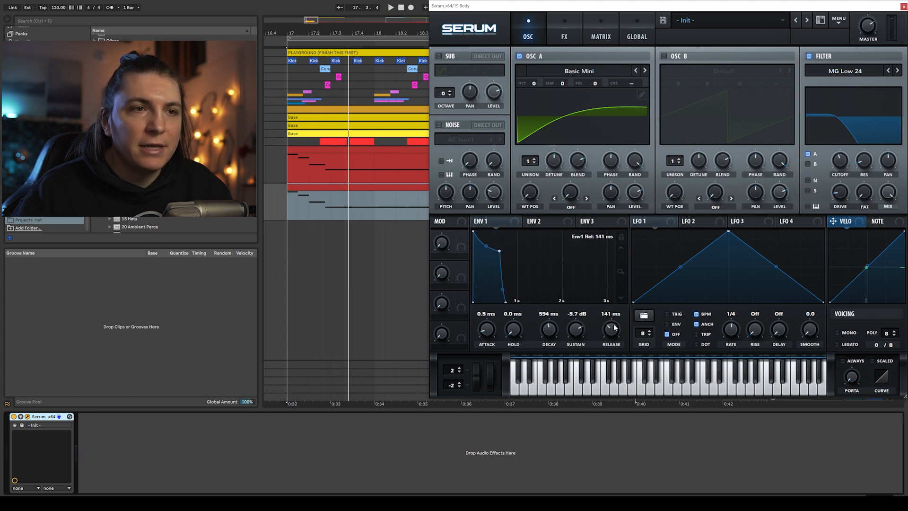
pyautogui.press('space')
pyautogui.moveTo(499, 251); pyautogui.dragTo(501, 254)
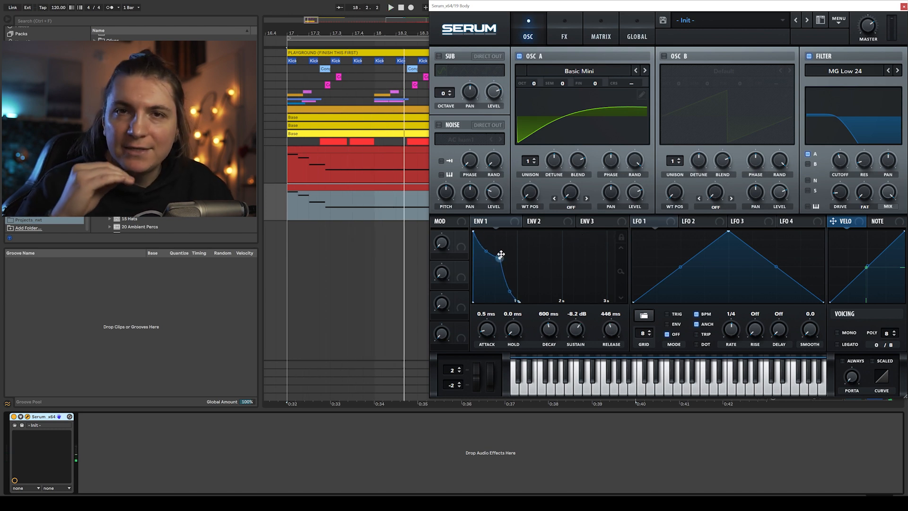
# - Set envelope 2 to about 479 ms decay with 0% sustain and assign it to the filter cutoff
pyautogui.click(539, 221)
pyautogui.moveTo(517, 235); pyautogui.dragTo(515, 274)
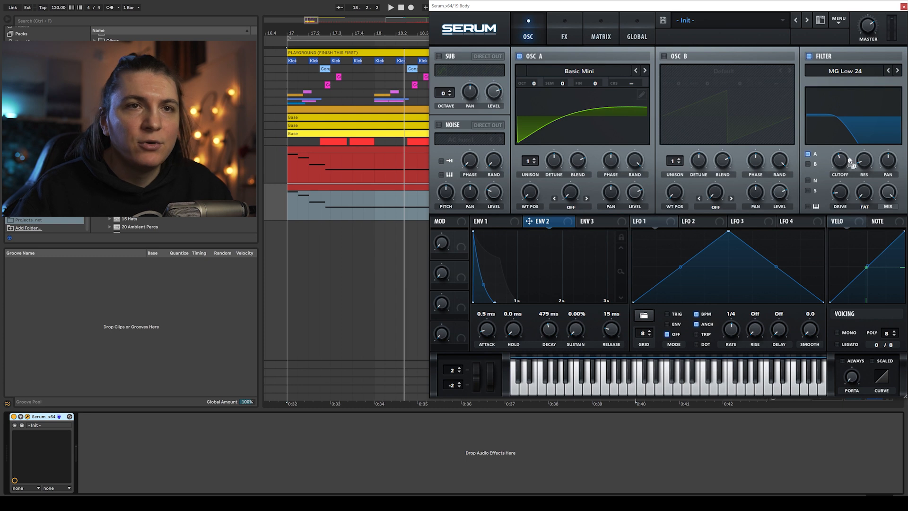
pyautogui.moveTo(834, 154); pyautogui.dragTo(831, 165)
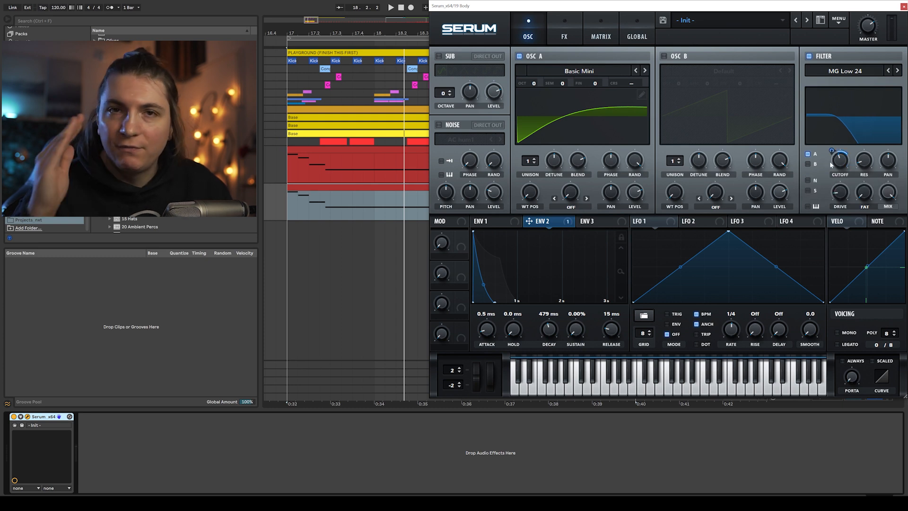
pyautogui.press('space')
pyautogui.moveTo(842, 165)
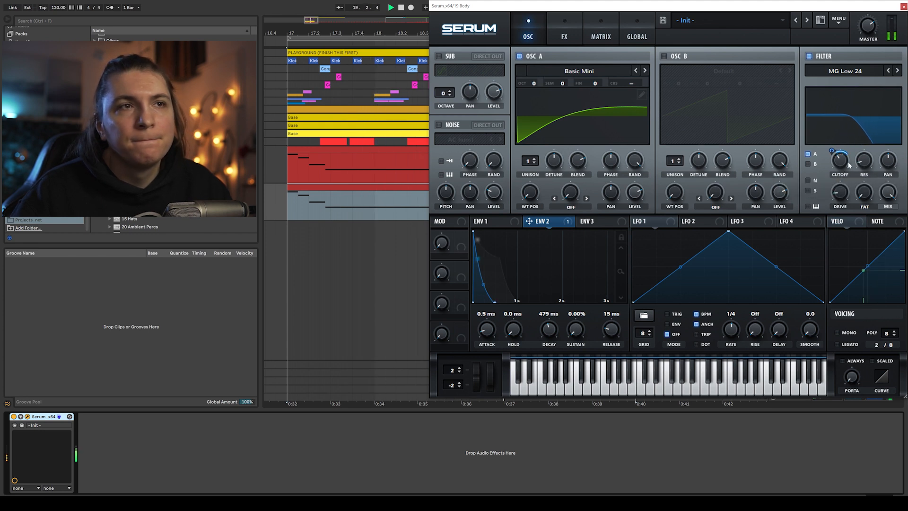
# - Enable oscillator B and step through its wavetables to Acid, auditioning each choice
pyautogui.click(665, 56)
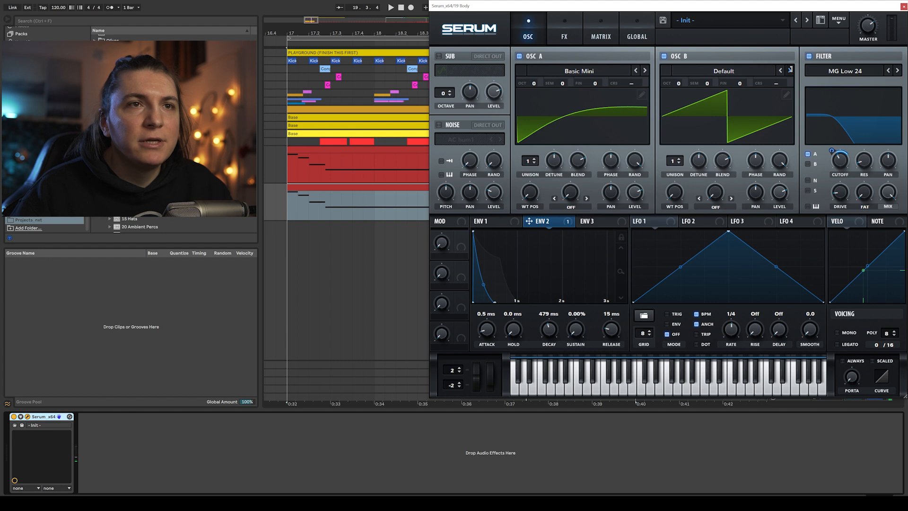
pyautogui.click(789, 70)
pyautogui.click(790, 70)
pyautogui.click(790, 70)
pyautogui.click(790, 70)
pyautogui.press('space')
pyautogui.click(781, 70)
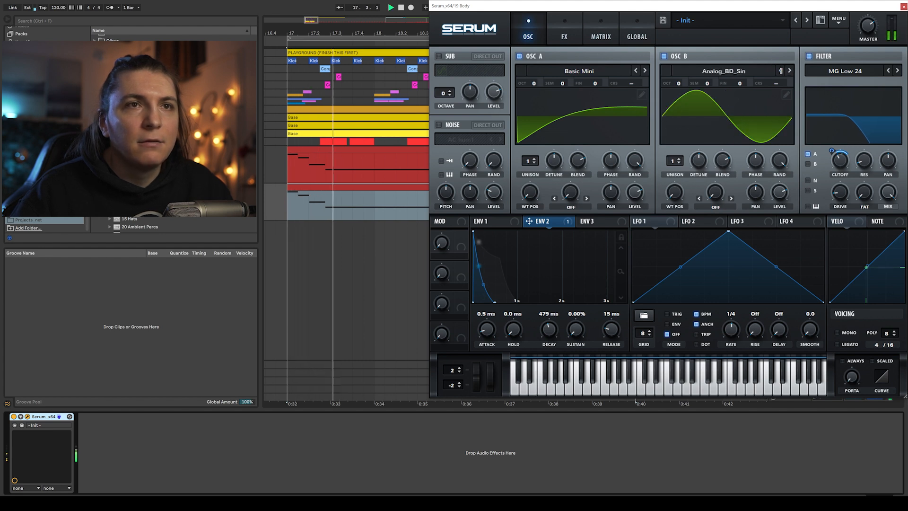
pyautogui.click(780, 70)
pyautogui.press('space')
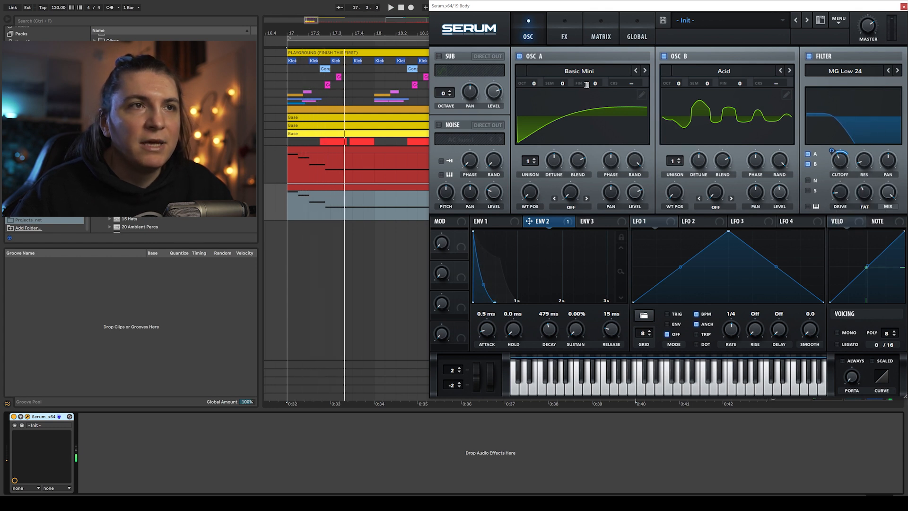
# - Detune oscillator A's fine tuning to -7 and oscillator B's to 8
pyautogui.moveTo(595, 84); pyautogui.dragTo(595, 90)
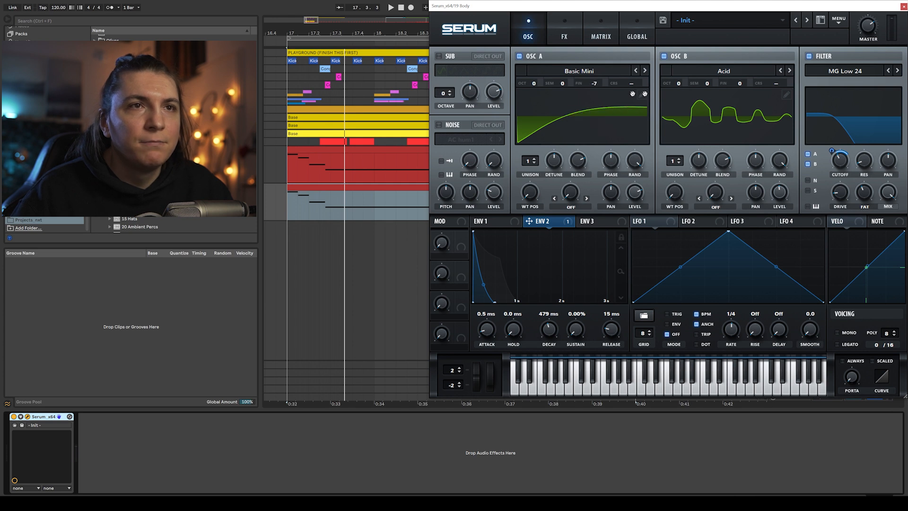
pyautogui.moveTo(736, 85); pyautogui.dragTo(738, 87)
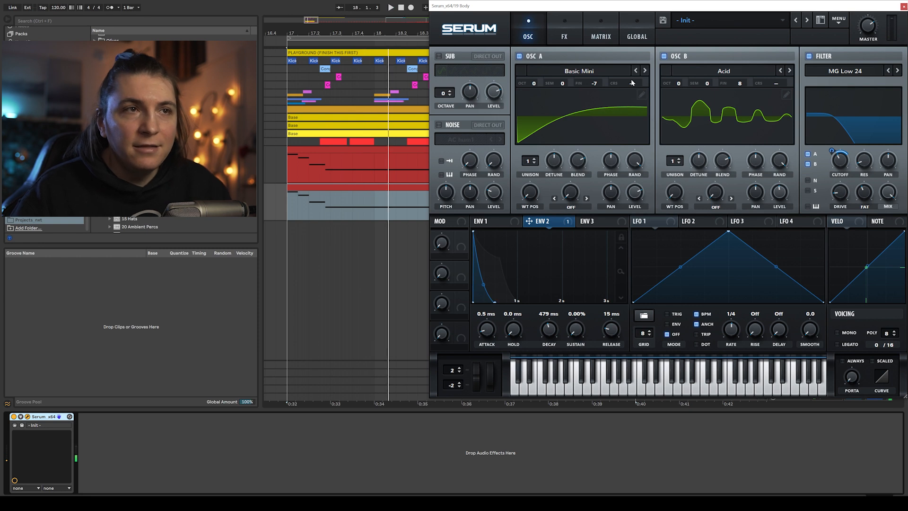
# - Enable Distortion in Serum's effects and set its mode to Asym
pyautogui.click(564, 29)
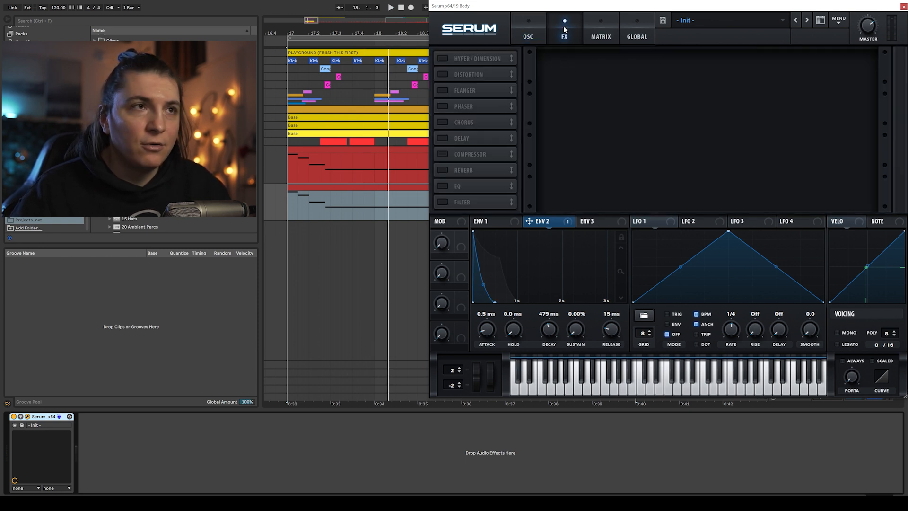
pyautogui.click(442, 73)
pyautogui.click(615, 67)
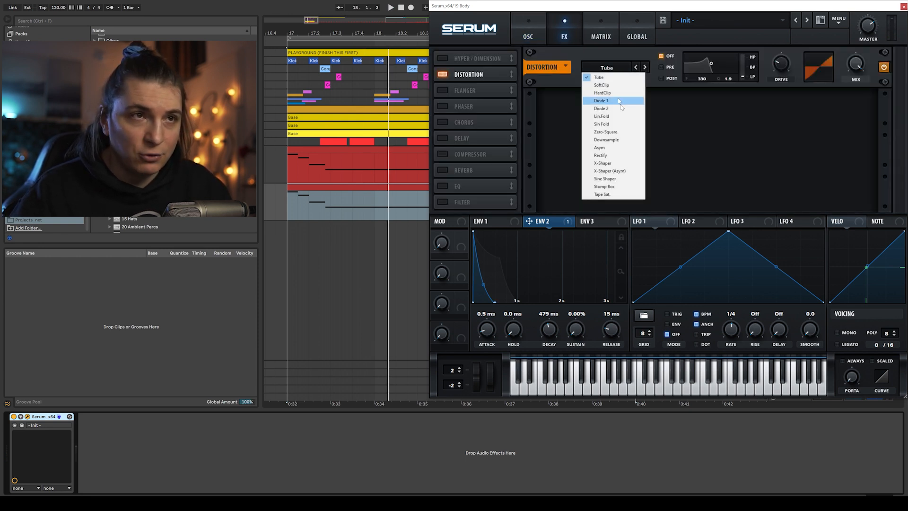
pyautogui.click(610, 147)
pyautogui.press('space')
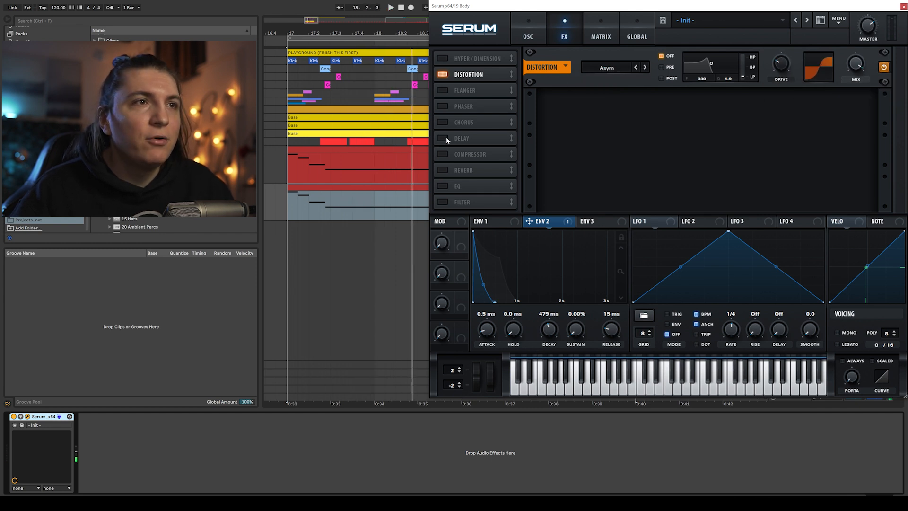
# - Enable the Hyper/Dimension effect and lower the Hyper mix
pyautogui.click(442, 58)
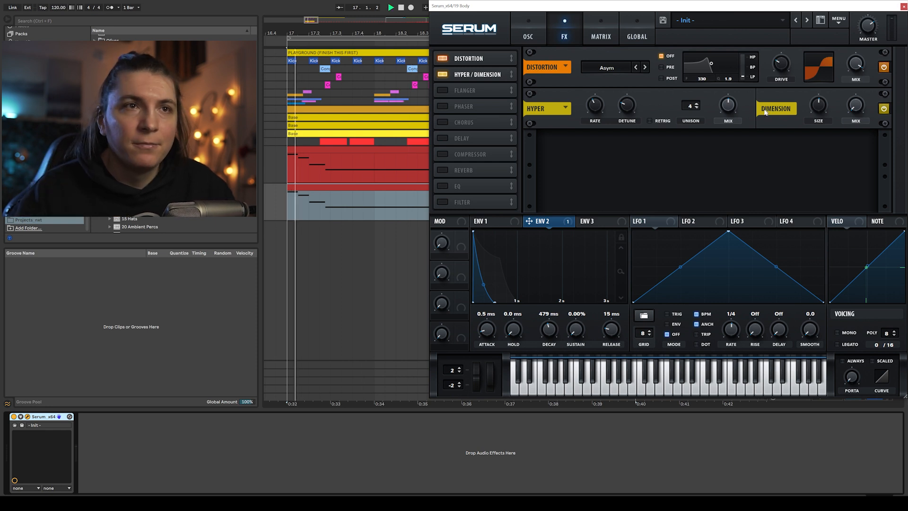
pyautogui.moveTo(729, 105); pyautogui.dragTo(736, 174)
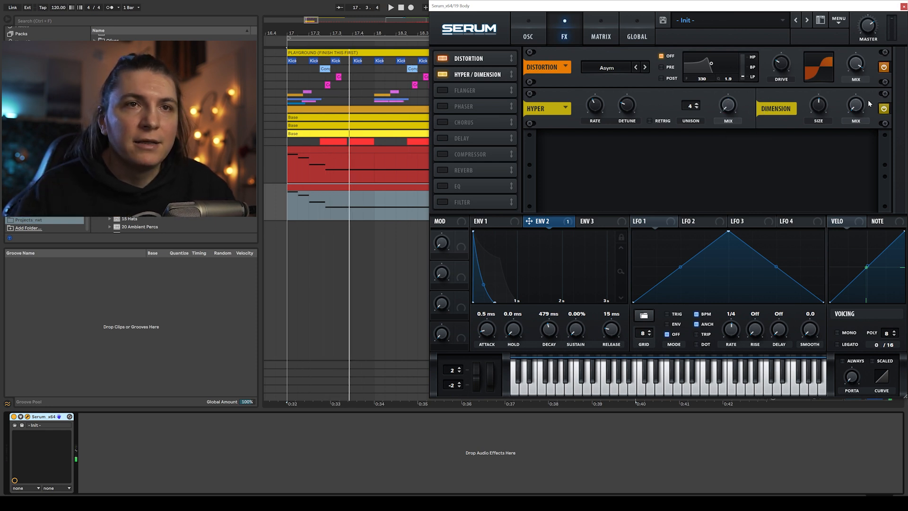
pyautogui.press('space')
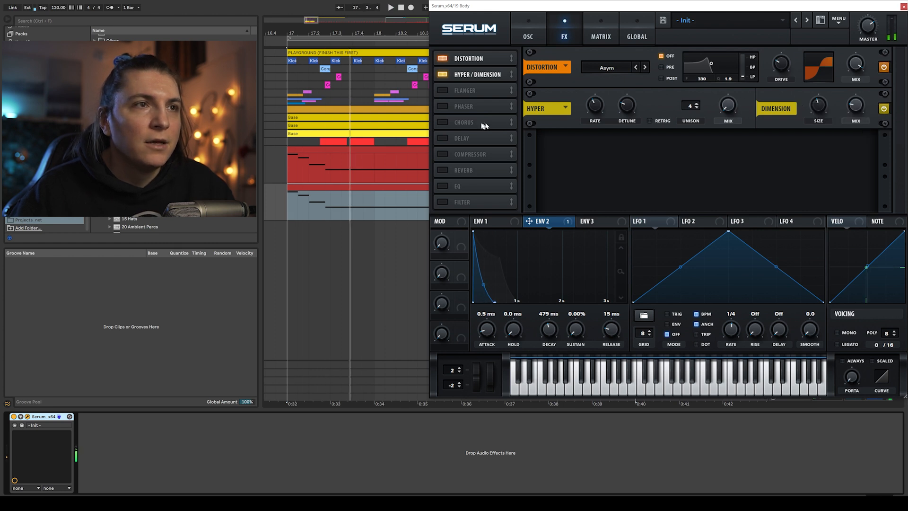
# - Enable Serum's Compressor effect and lower its threshold while auditioning
pyautogui.click(443, 154)
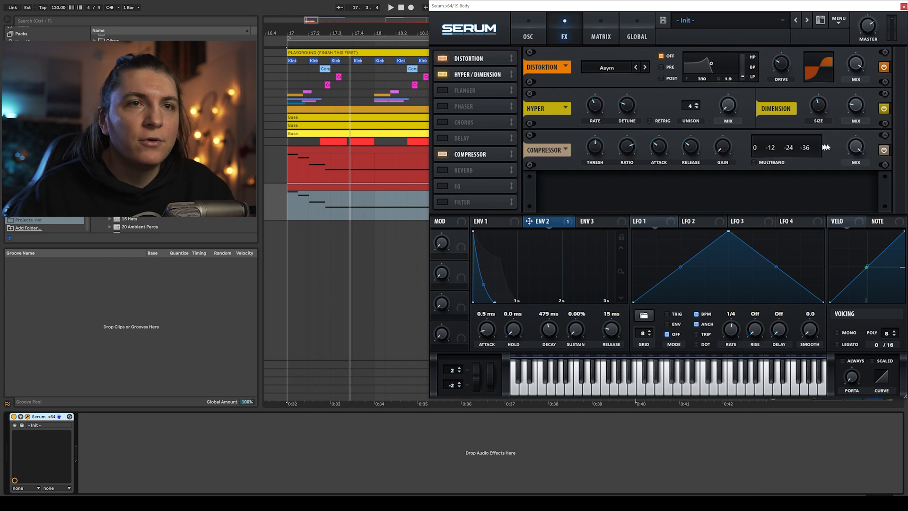
pyautogui.press('space')
pyautogui.moveTo(598, 142)
pyautogui.mouseDown()
pyautogui.moveTo(602, 134)
pyautogui.moveTo(600, 148)
pyautogui.mouseUp()
pyautogui.press('space')
pyautogui.press('space')
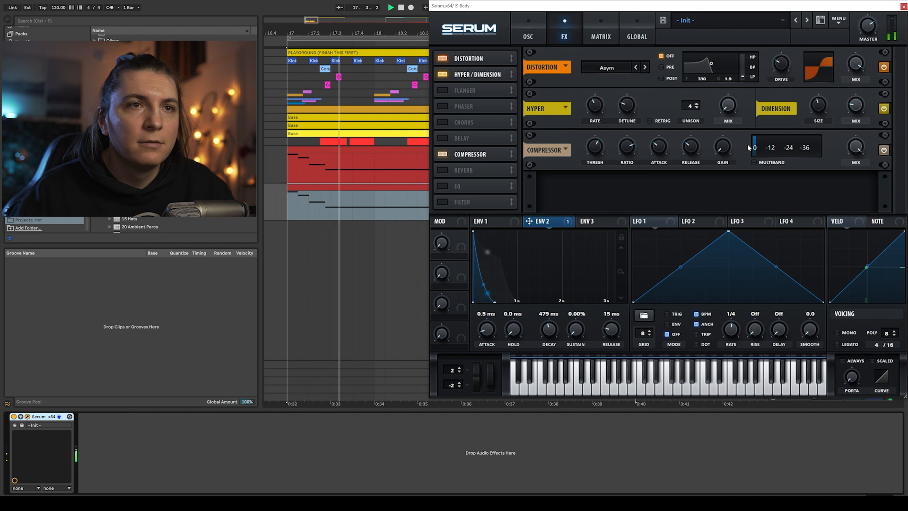
# - Enable the EQ and Filter effects and lower the filter's cutoff
pyautogui.click(443, 186)
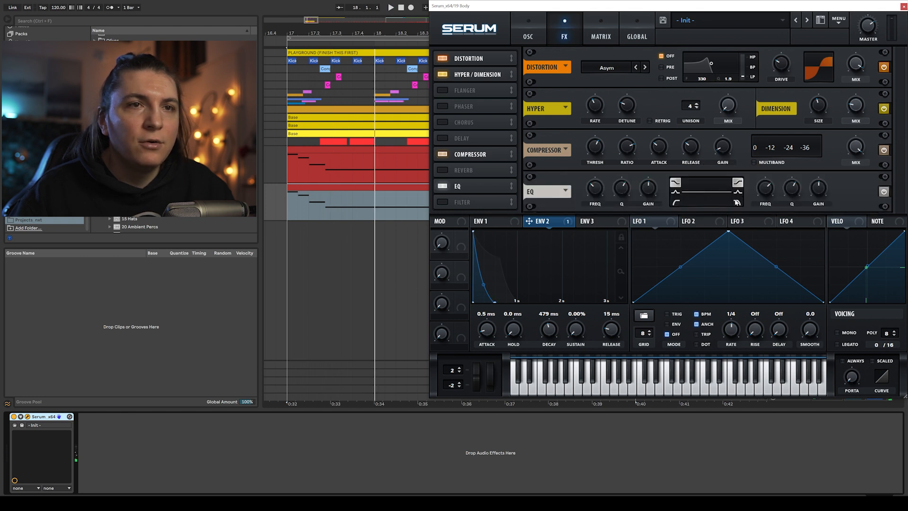
pyautogui.press('space')
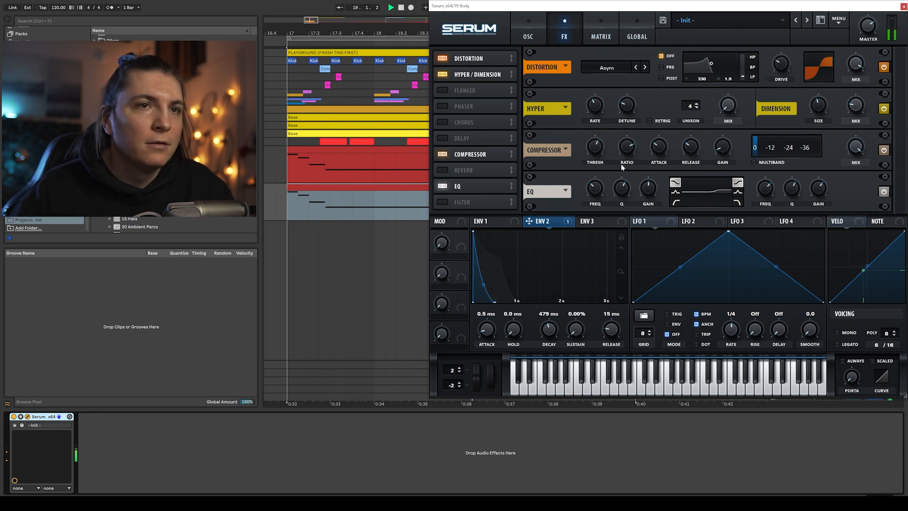
pyautogui.click(445, 202)
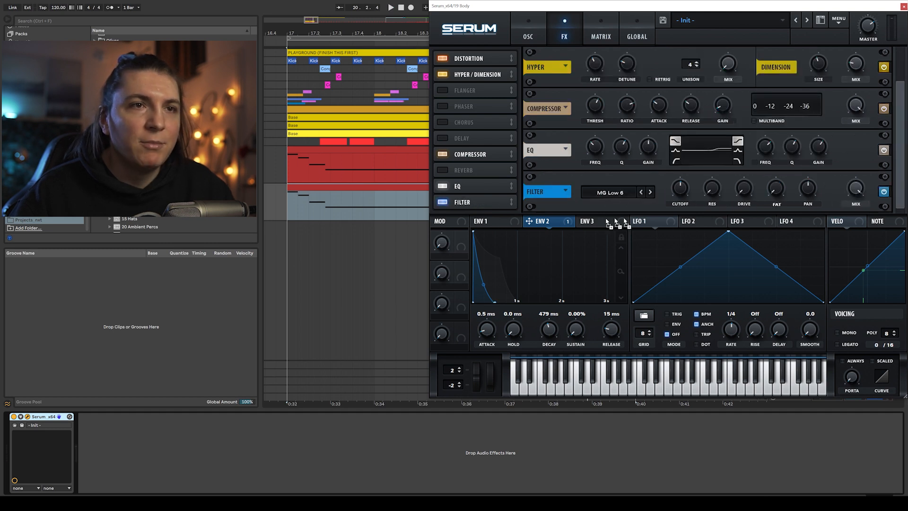
pyautogui.moveTo(677, 182)
pyautogui.mouseDown()
pyautogui.moveTo(689, 187)
pyautogui.moveTo(680, 198)
pyautogui.mouseUp()
pyautogui.moveTo(671, 181)
pyautogui.press('space')
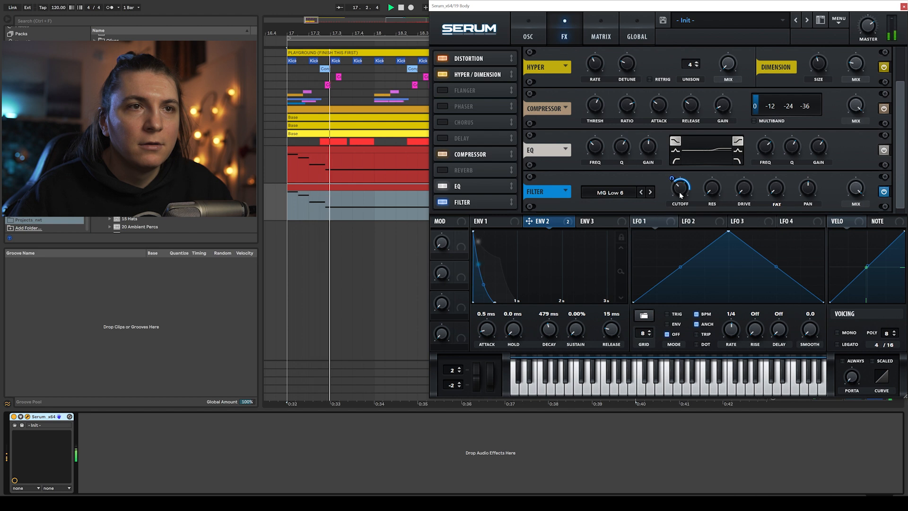
pyautogui.moveTo(672, 179); pyautogui.dragTo(680, 191)
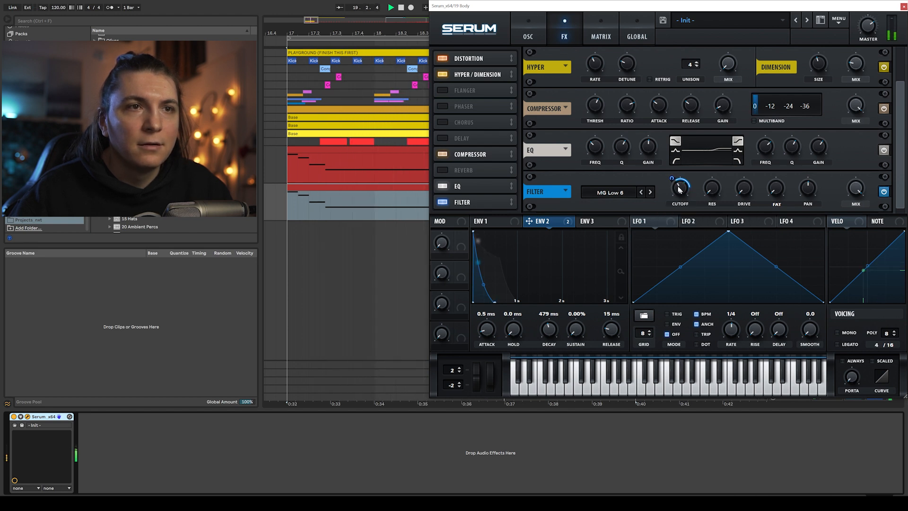
# - Close Serum, search the browser for eq and add an EQ Eight to the 19 Body track
pyautogui.click(903, 6)
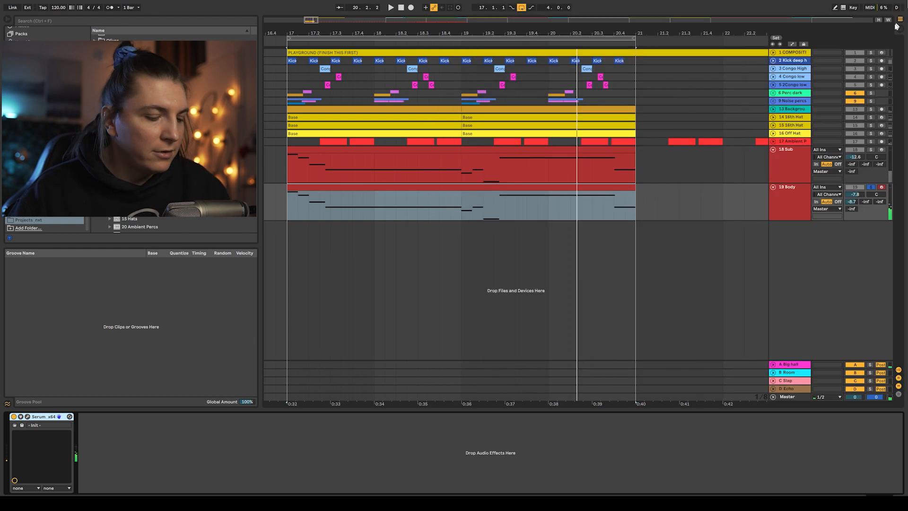
pyautogui.press('space')
pyautogui.hotkey('ctrl', 'f')
pyautogui.write('eq')
pyautogui.doubleClick(116, 45)
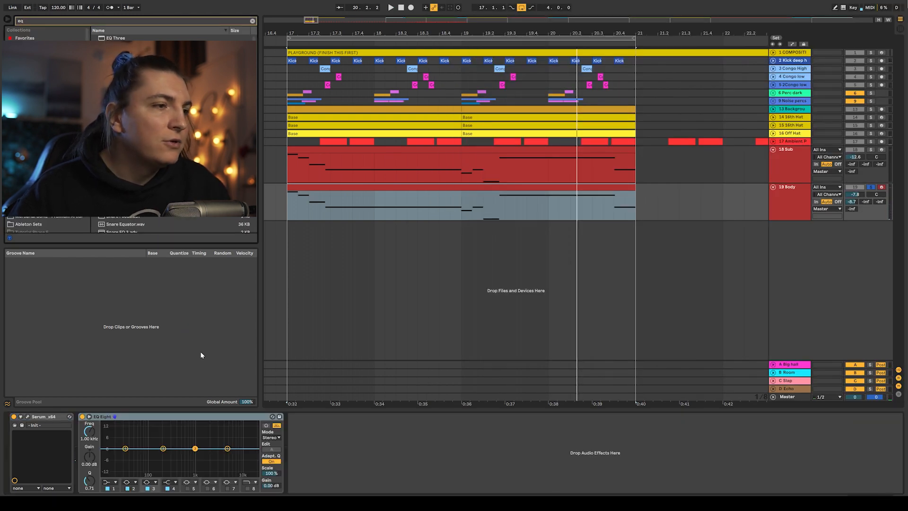
# - Add a high-pass at about 144 Hz and a low-pass at about 2.61 kHz on the Body's EQ Eight
pyautogui.click(113, 481)
pyautogui.press('space')
pyautogui.moveTo(131, 452); pyautogui.dragTo(157, 453)
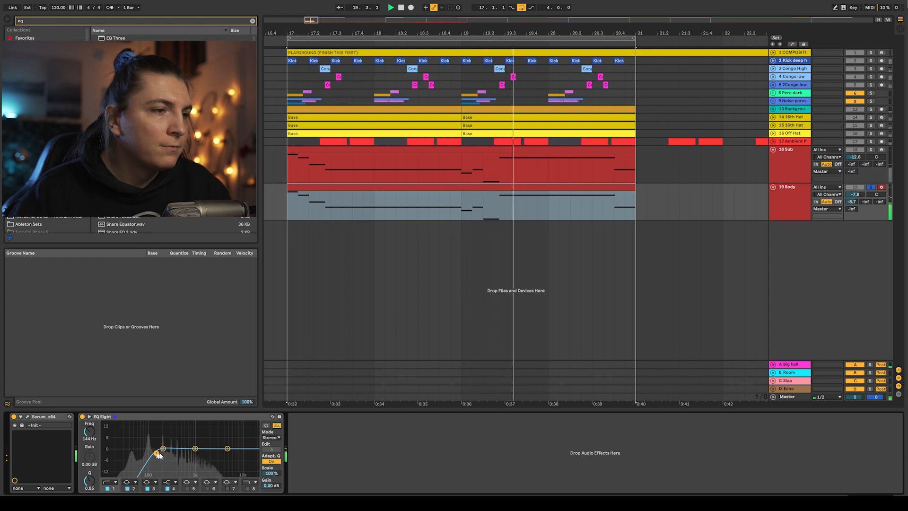
pyautogui.click(248, 488)
pyautogui.moveTo(254, 454); pyautogui.dragTo(214, 455)
pyautogui.press('space')
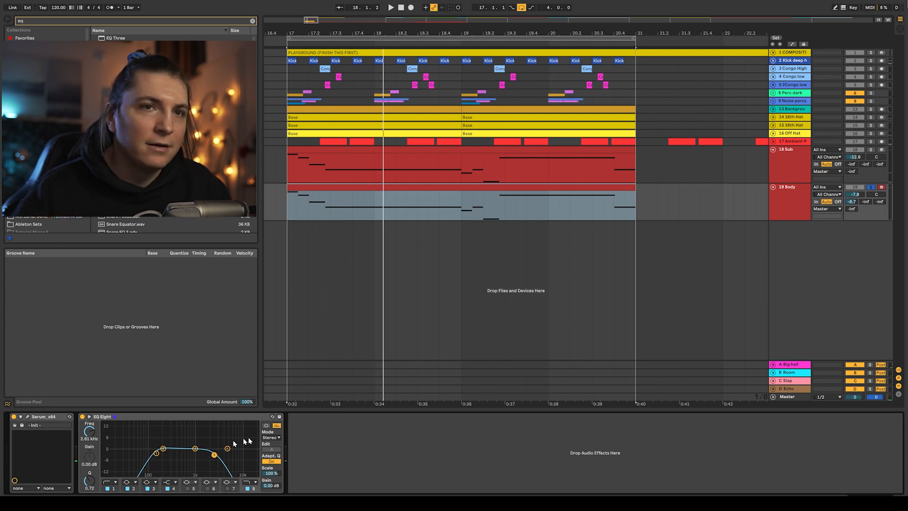
pyautogui.press('space')
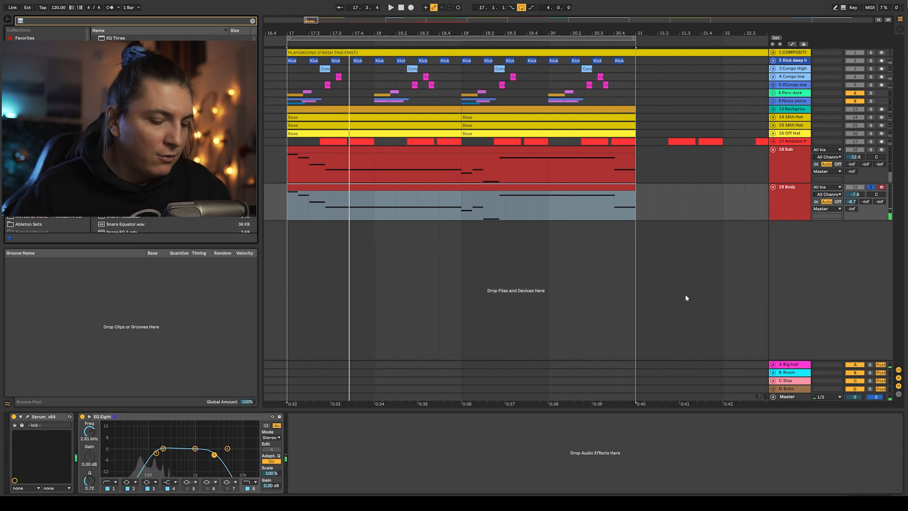
# - Search the browser for comp and add a Compressor to the 19 Body track
pyautogui.write('co')
pyautogui.click(300, 417)
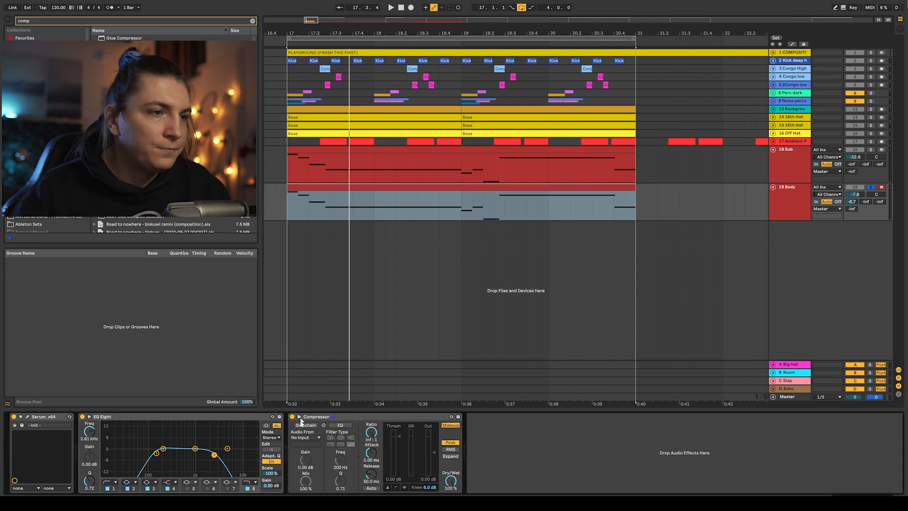
# - Sidechain the Body's Compressor from the 2-Kick deep track and audition it together with the 18 Sub track
pyautogui.click(305, 425)
pyautogui.click(304, 437)
pyautogui.click(314, 282)
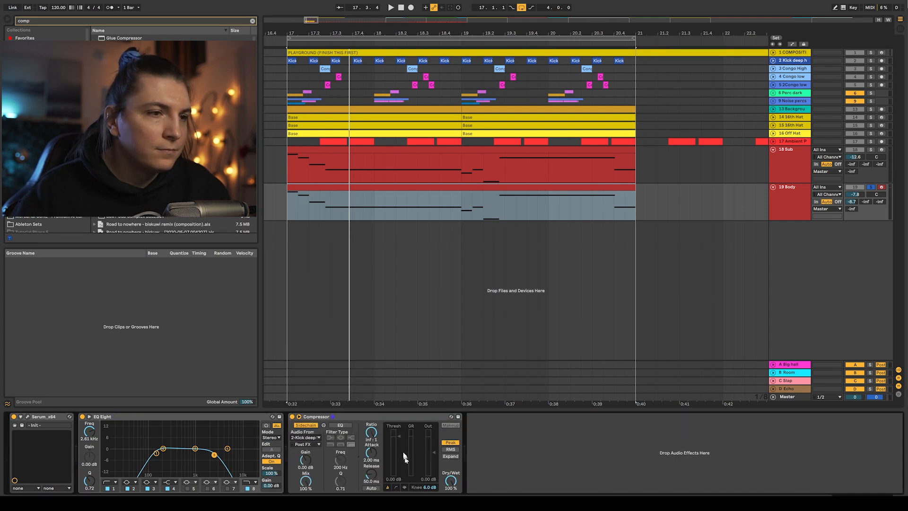
pyautogui.press('space')
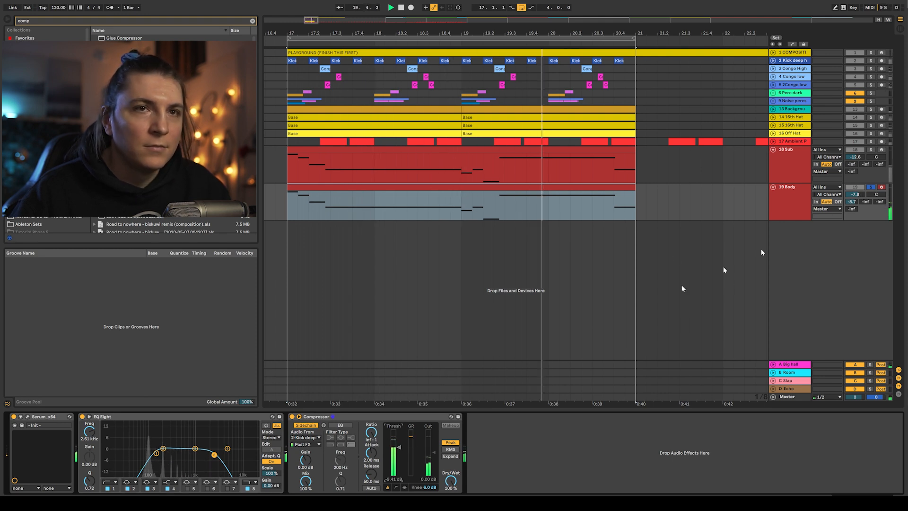
pyautogui.press('space')
pyautogui.keyDown('ctrl'); pyautogui.click(870, 150); pyautogui.keyUp('ctrl')
pyautogui.press('space')
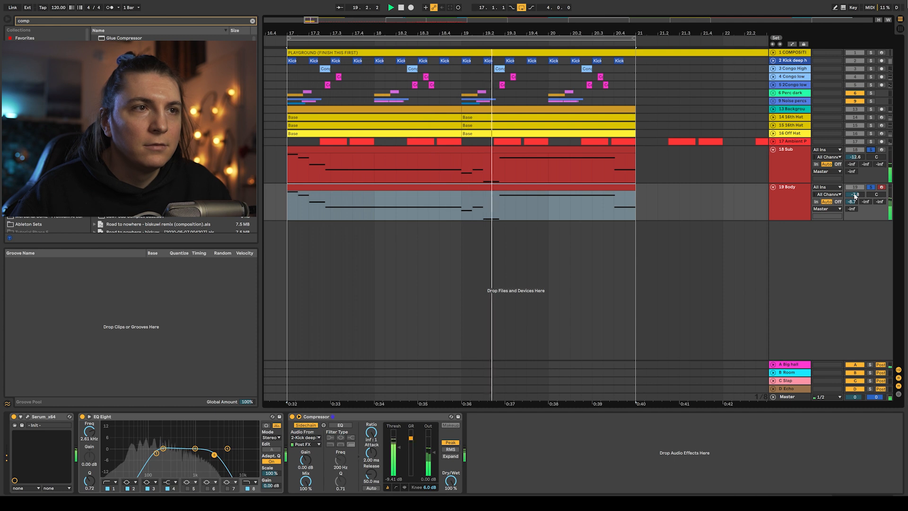
pyautogui.press('space')
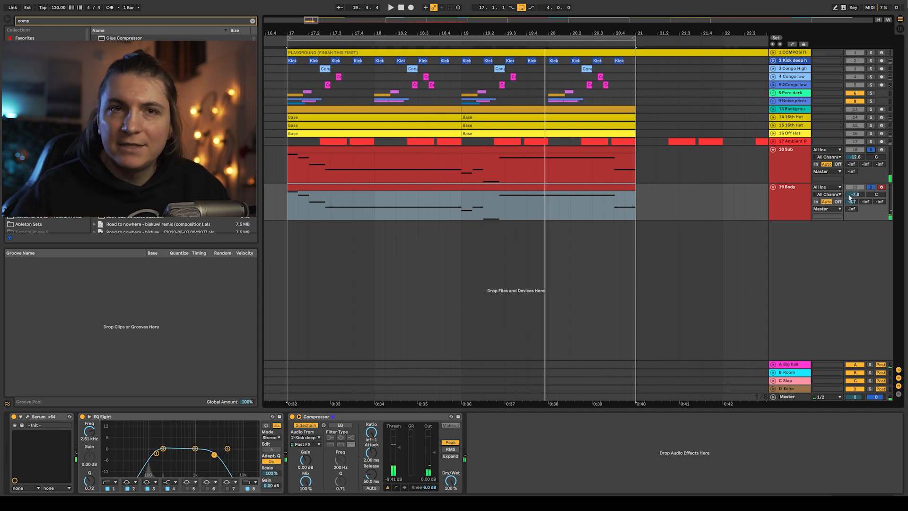
pyautogui.click(790, 203)
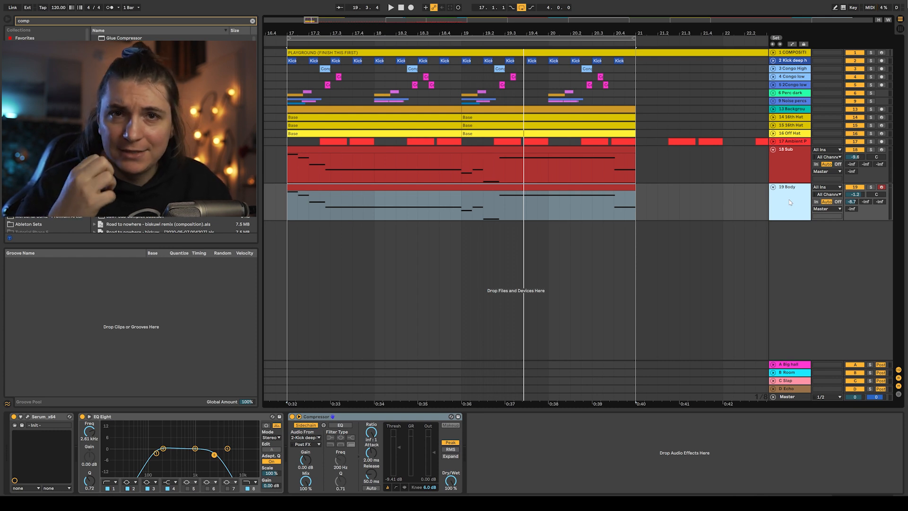
# - Raise the high-pass on the 20 High track's EQ Eight to about 206 Hz and audition the result
pyautogui.click(253, 21)
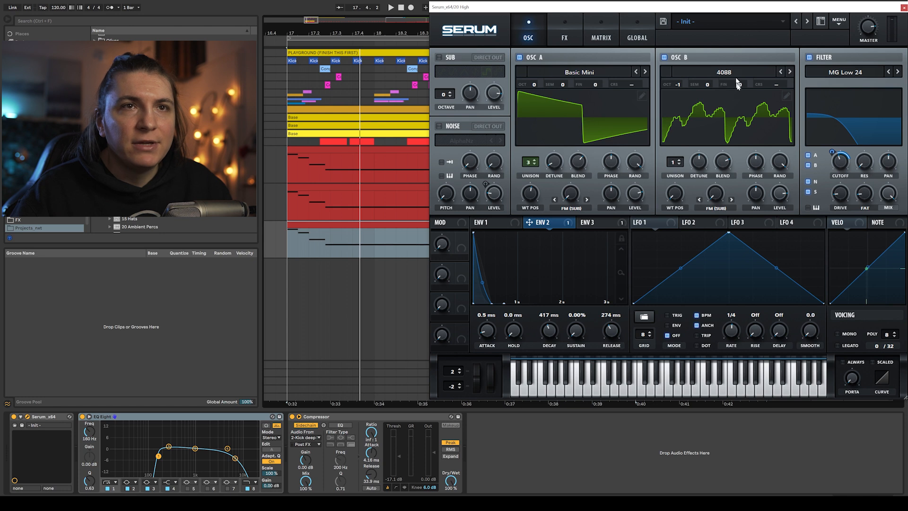
pyautogui.press('space')
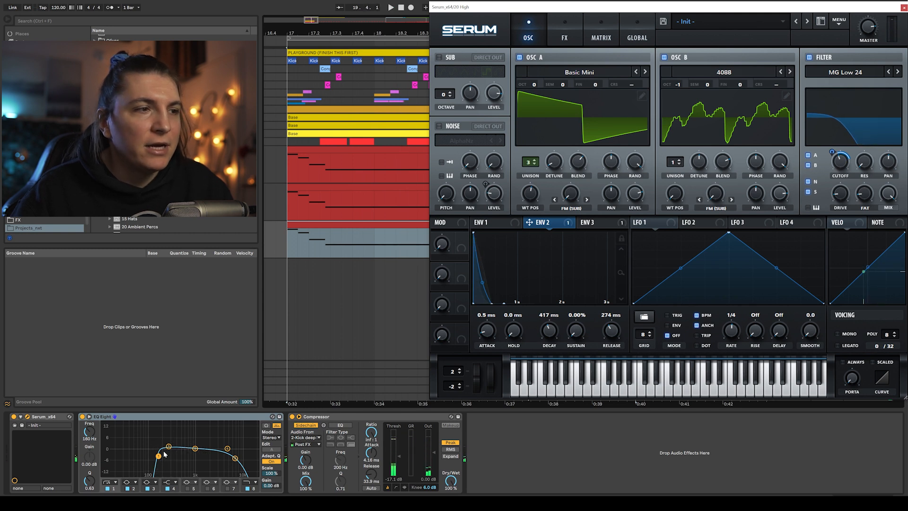
pyautogui.moveTo(162, 458); pyautogui.dragTo(165, 458)
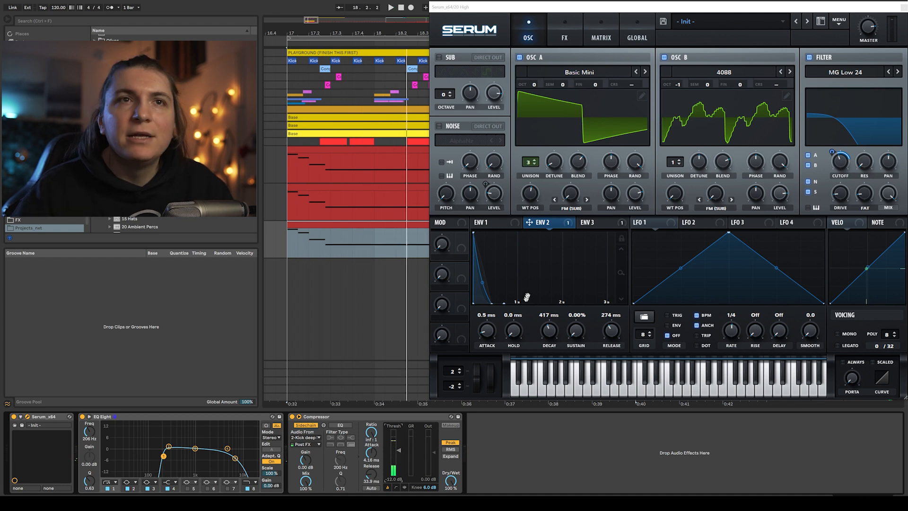
pyautogui.click(903, 8)
pyautogui.press('space')
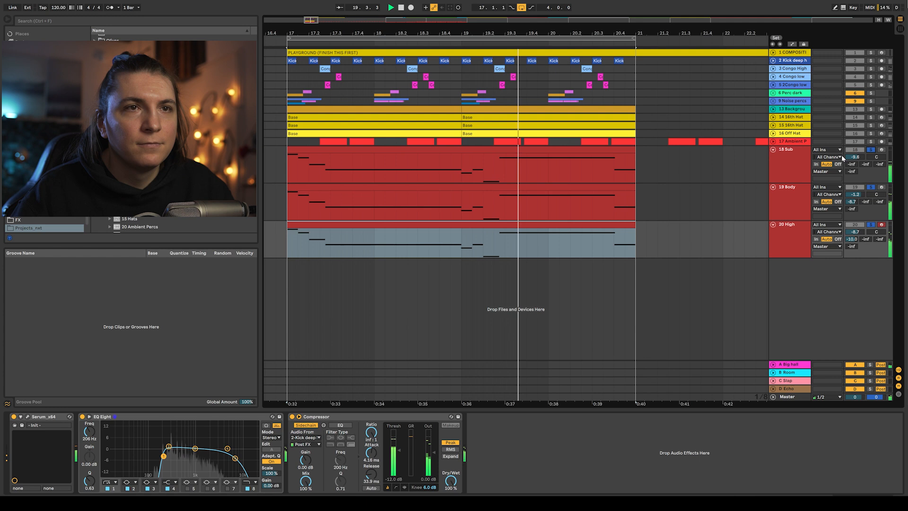
pyautogui.press('space')
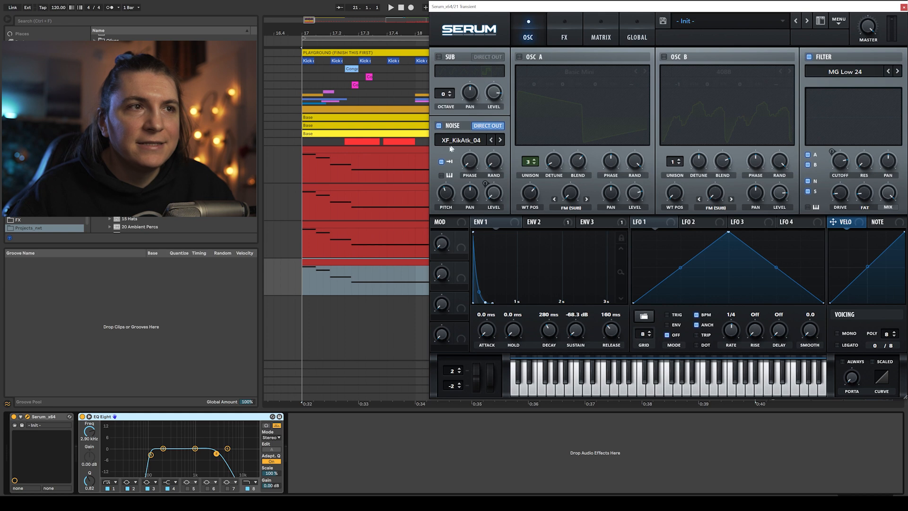
# - Enable Serum's noise oscillator with the XF_KikAtk_04 sample on the 21 Transient track and close Serum
pyautogui.click(452, 142)
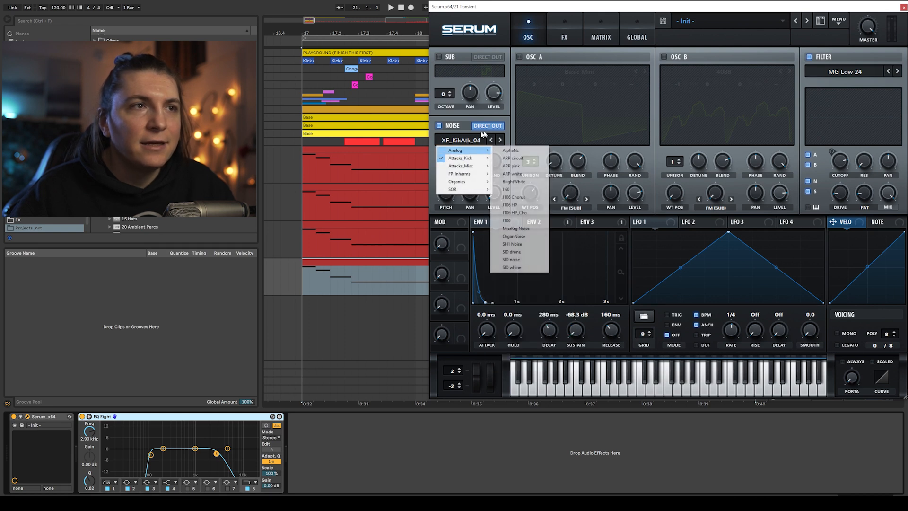
pyautogui.click(468, 129)
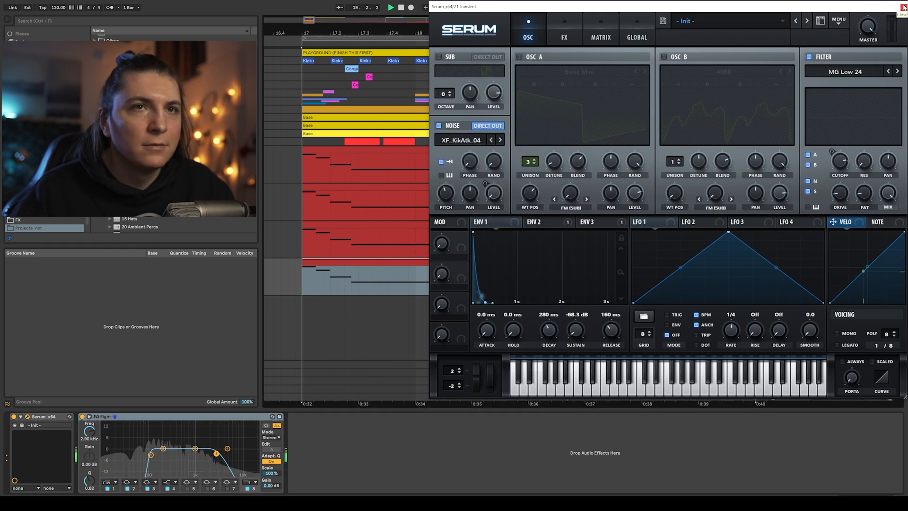
pyautogui.click(904, 7)
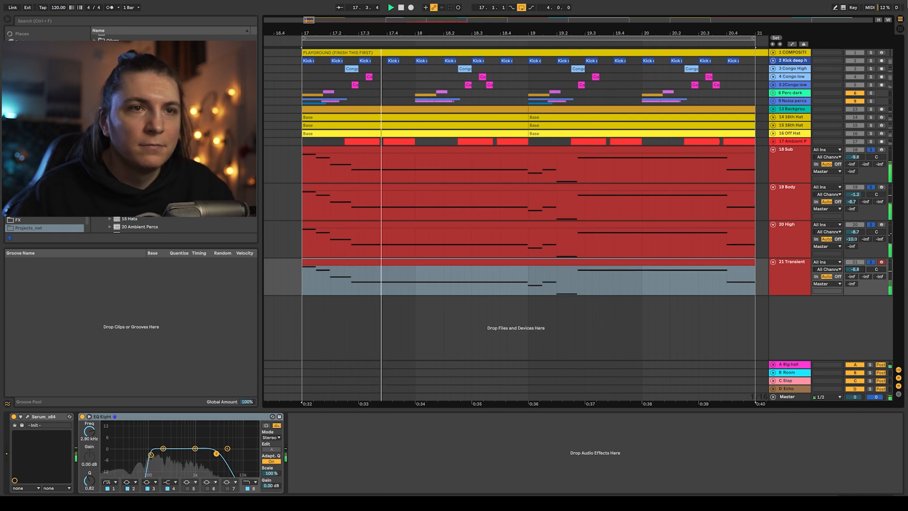
# - Group the Sub, Body, High and Transient tracks into one group track
pyautogui.click(871, 263)
pyautogui.click(792, 165)
pyautogui.keyDown('shift'); pyautogui.click(793, 275); pyautogui.keyUp('shift')
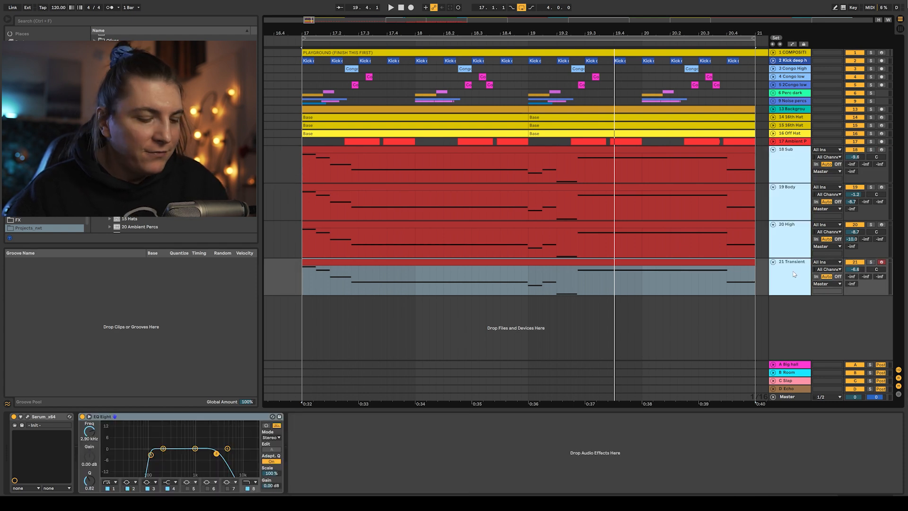
pyautogui.hotkey('ctrl', 'g')
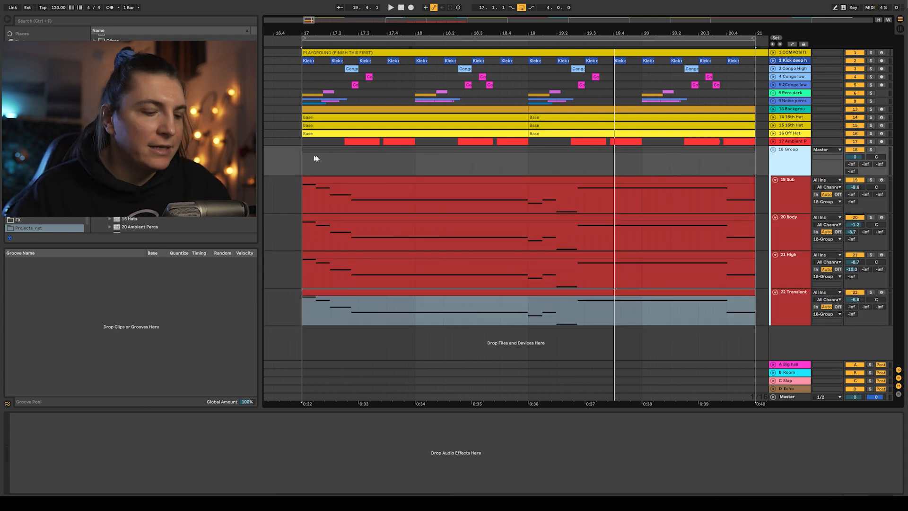
# - Search the browser for glu, add a Glue Compressor to the 18 Group and lower its threshold slightly
pyautogui.hotkey('ctrl', 'f')
pyautogui.write('glu')
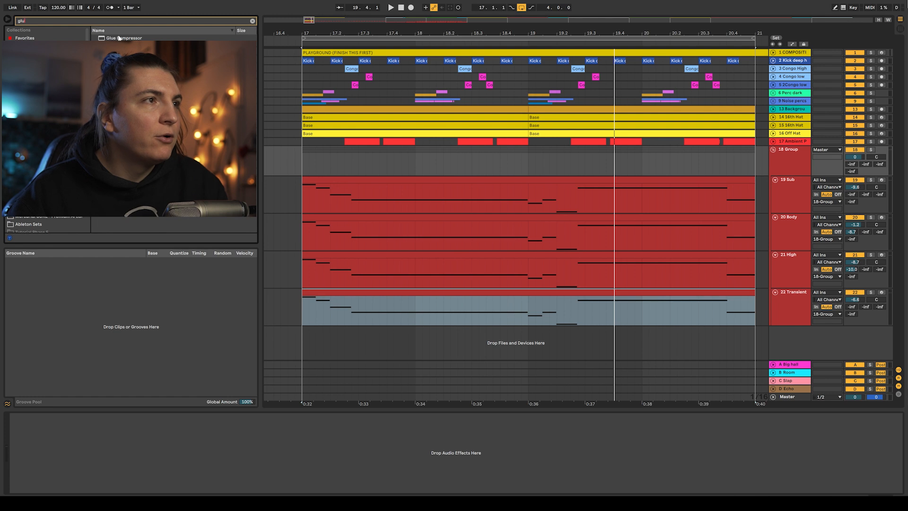
pyautogui.press('Return')
pyautogui.press('space')
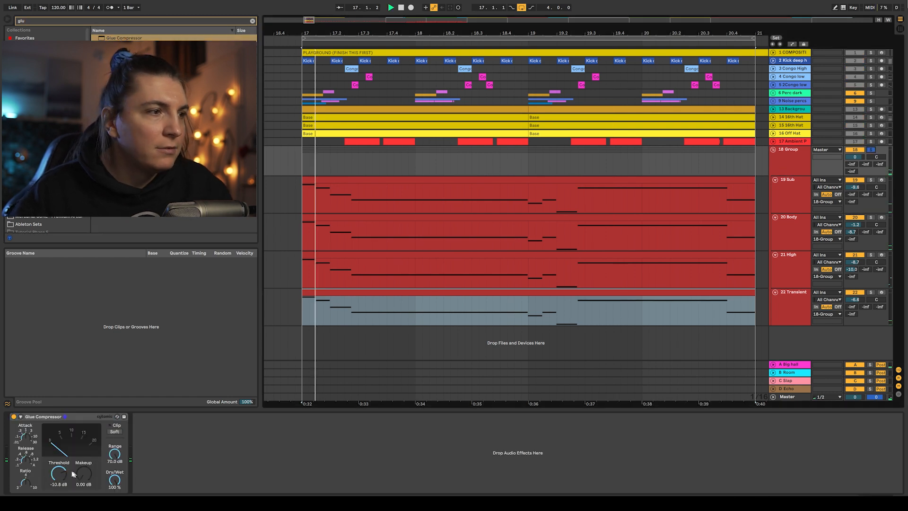
pyautogui.moveTo(58, 474)
pyautogui.mouseDown()
pyautogui.moveTo(84, 465)
pyautogui.moveTo(59, 478)
pyautogui.mouseUp()
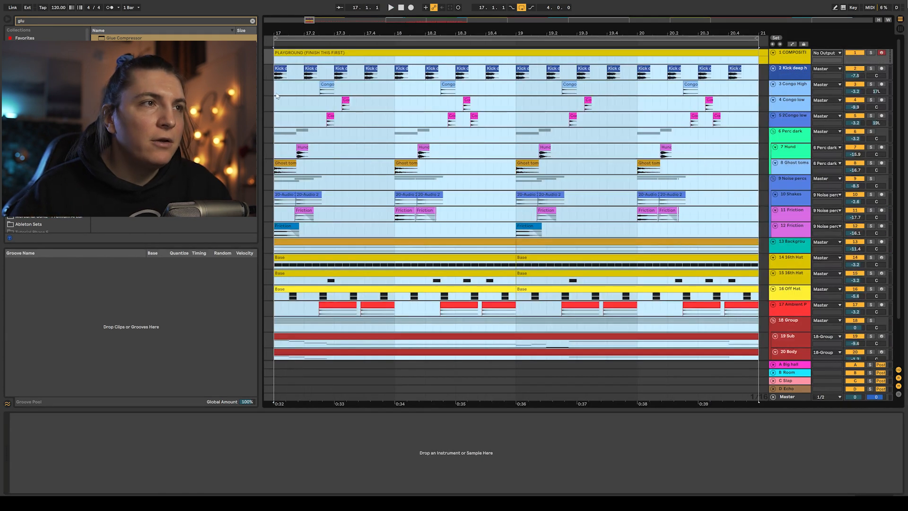
# - Raise the project tempo to 124 BPM and play back the arrangement
pyautogui.click(273, 92)
pyautogui.moveTo(61, 10); pyautogui.dragTo(60, 5)
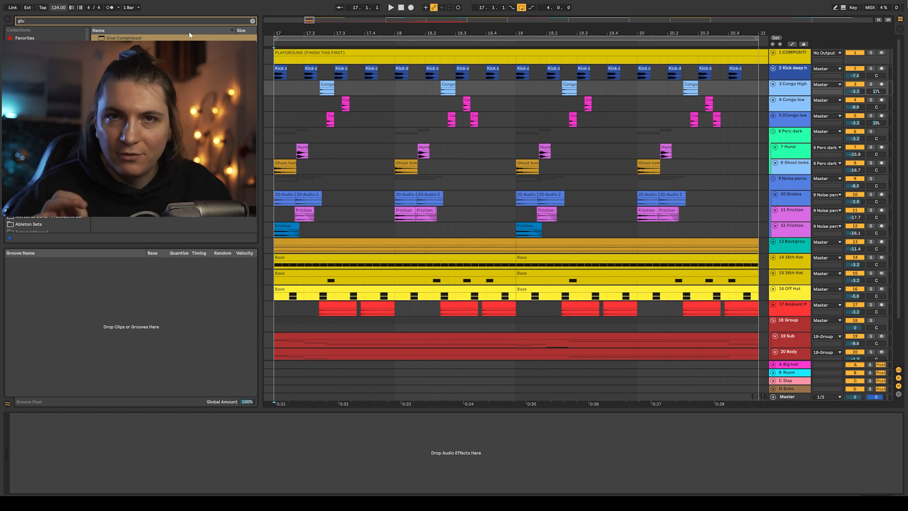
pyautogui.click(273, 91)
pyautogui.press('space')
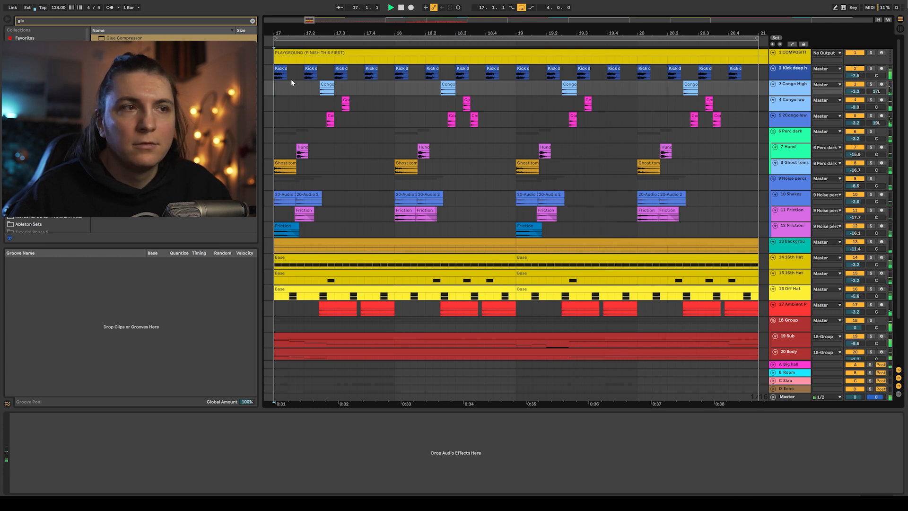
pyautogui.press('space')
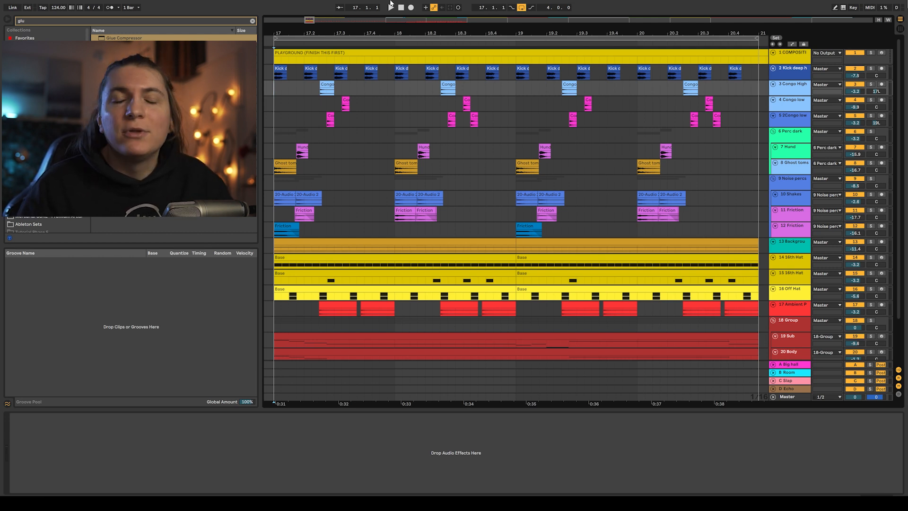
# - Deactivate the Glue Compressor, EQ Eight, Overdrive and Utility on the 23 Piano track
pyautogui.keyDown('alt'); pyautogui.click(773, 68); pyautogui.keyUp('alt')
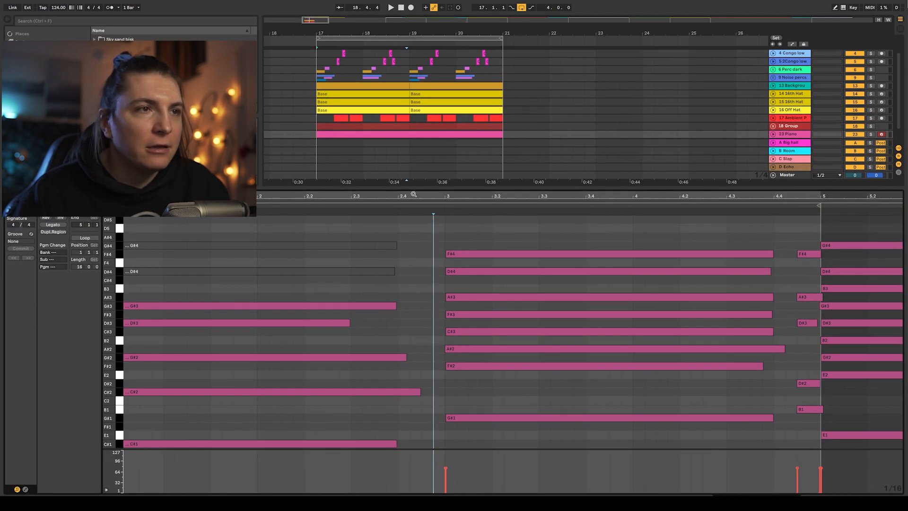
pyautogui.moveTo(413, 194); pyautogui.dragTo(243, 159)
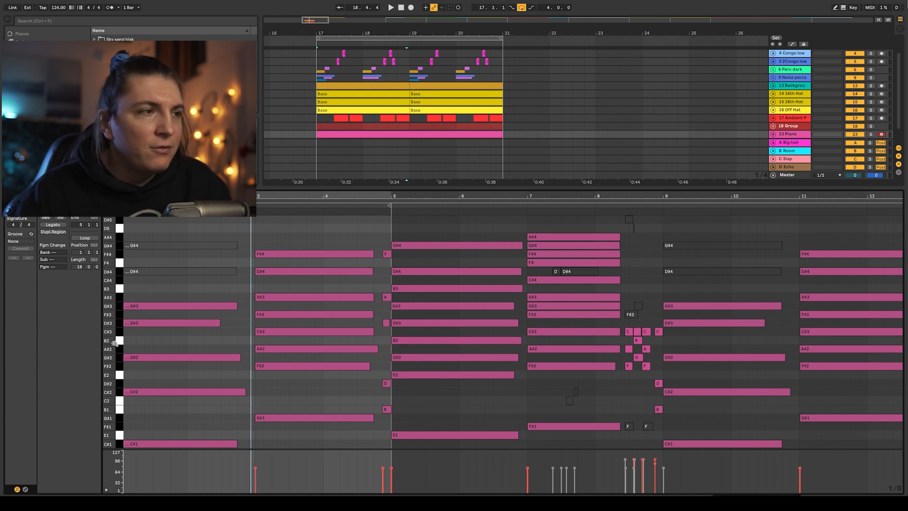
pyautogui.click(112, 205)
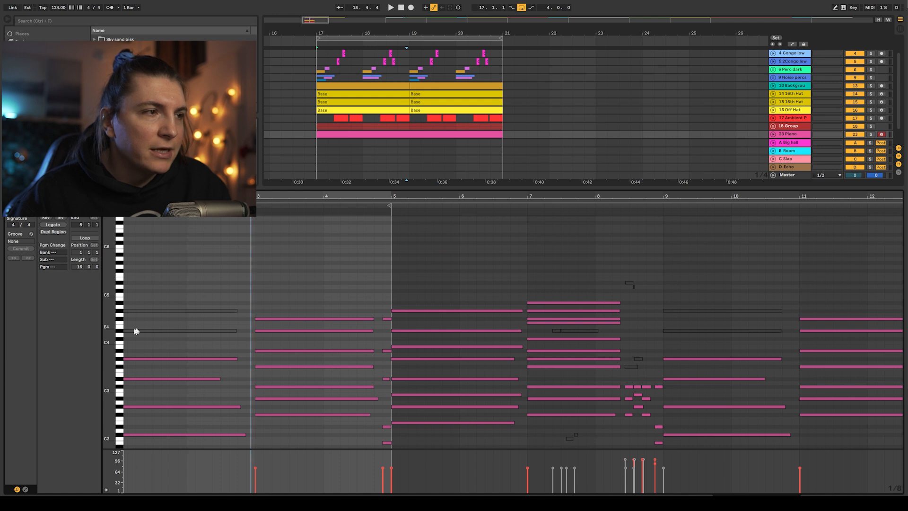
pyautogui.moveTo(112, 346); pyautogui.dragTo(112, 281)
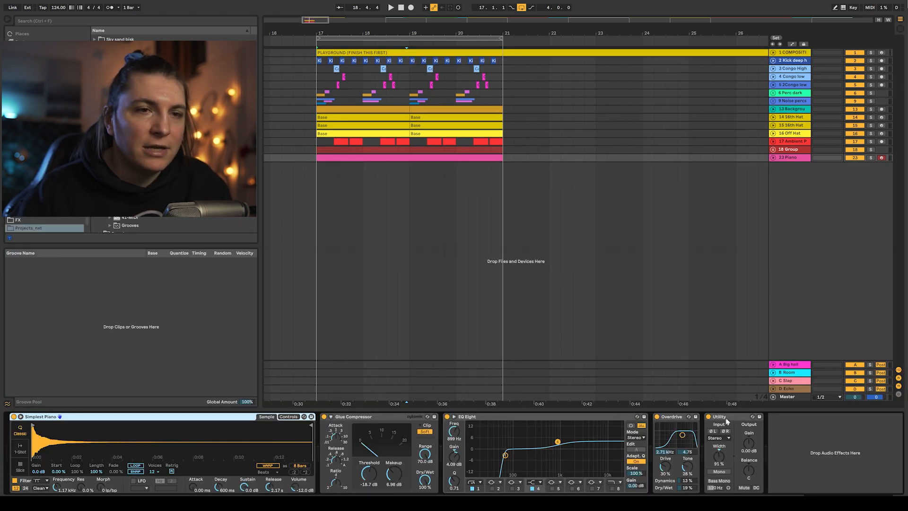
pyautogui.click(727, 420)
pyautogui.keyDown('shift'); pyautogui.click(402, 421); pyautogui.keyUp('shift')
pyautogui.press('0')
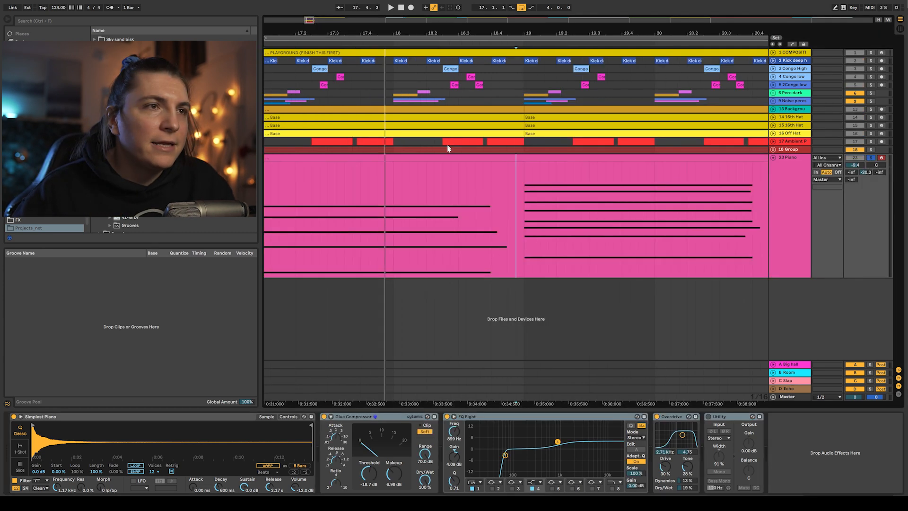
# - Open the piano clip and select the notes of its opening chord
pyautogui.click(448, 157)
pyautogui.doubleClick(448, 157)
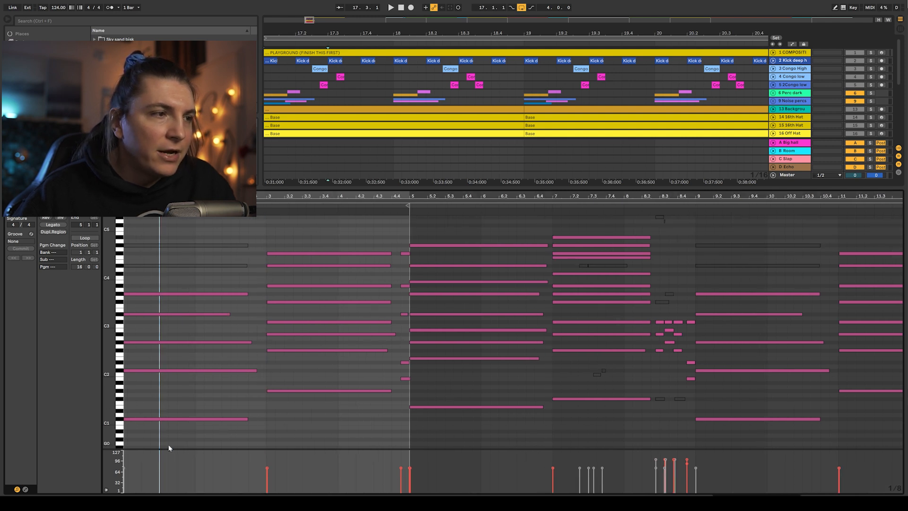
pyautogui.moveTo(169, 446)
pyautogui.mouseDown()
pyautogui.moveTo(125, 273)
pyautogui.moveTo(134, 274)
pyautogui.mouseUp()
pyautogui.moveTo(219, 433); pyautogui.dragTo(163, 273)
pyautogui.click(127, 467)
pyautogui.click(124, 467)
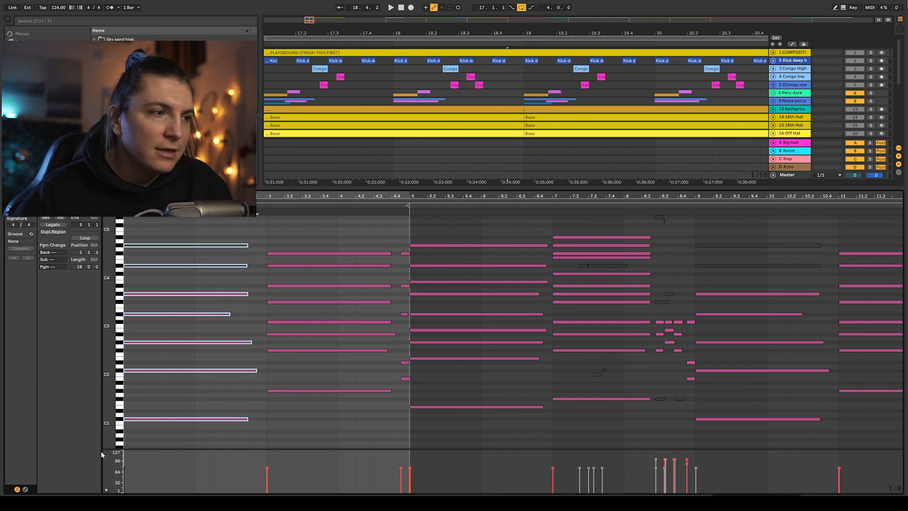
# - Audition the piano clip and slightly lower the velocity of one note
pyautogui.press('space')
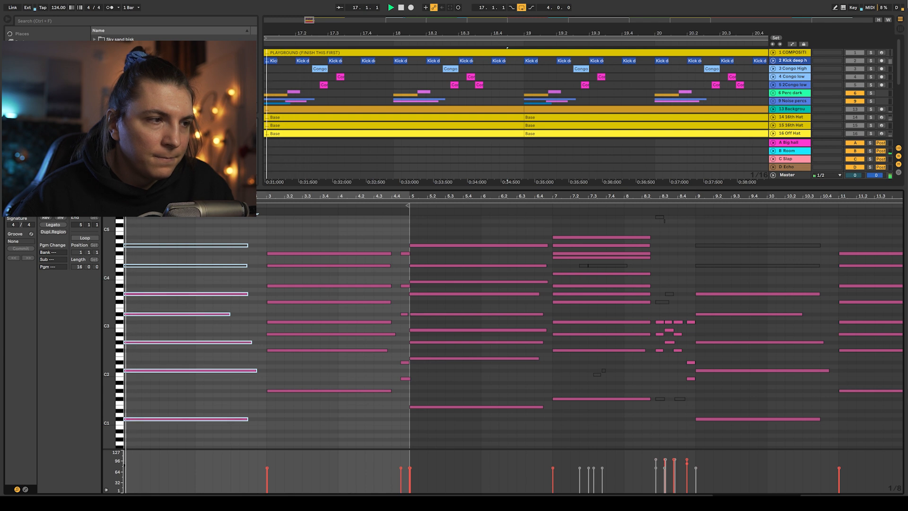
pyautogui.press('space')
pyautogui.press('space')
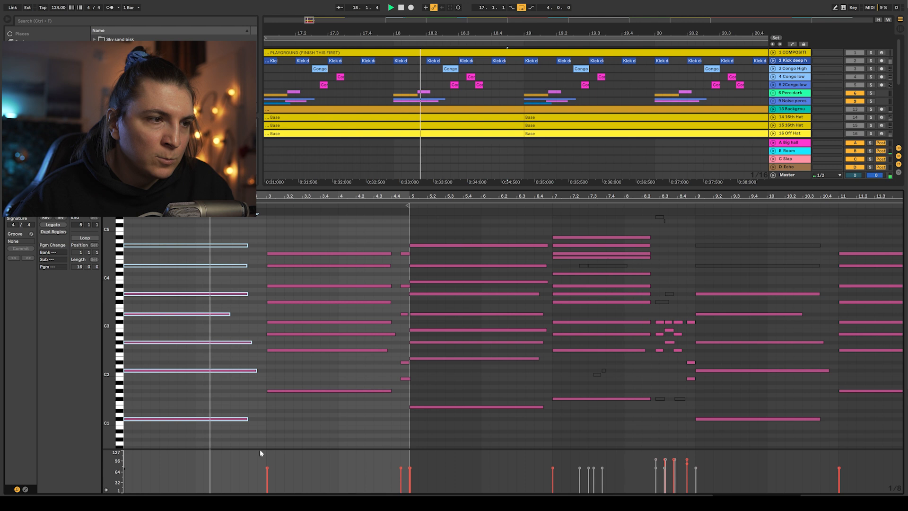
pyautogui.click(267, 469)
pyautogui.moveTo(267, 469); pyautogui.dragTo(267, 470)
pyautogui.press('space')
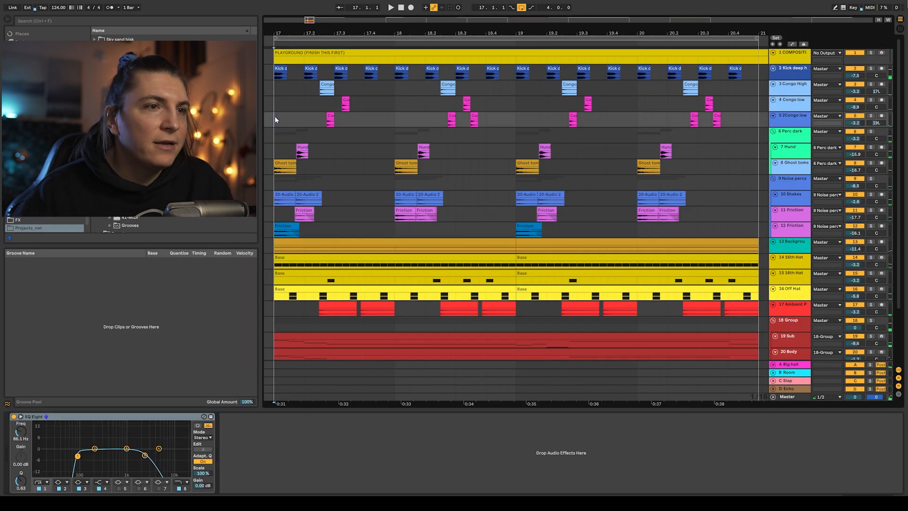
pyautogui.press('space')
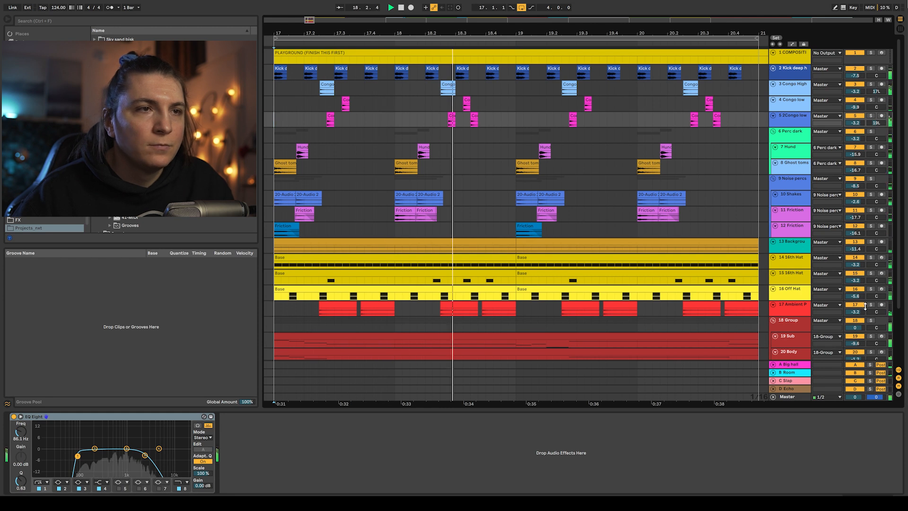
# - Open the 24 Plucks track's device chain to inspect its effects
pyautogui.scroll(-3, 805, 302)
pyautogui.scroll(-3, 805, 301)
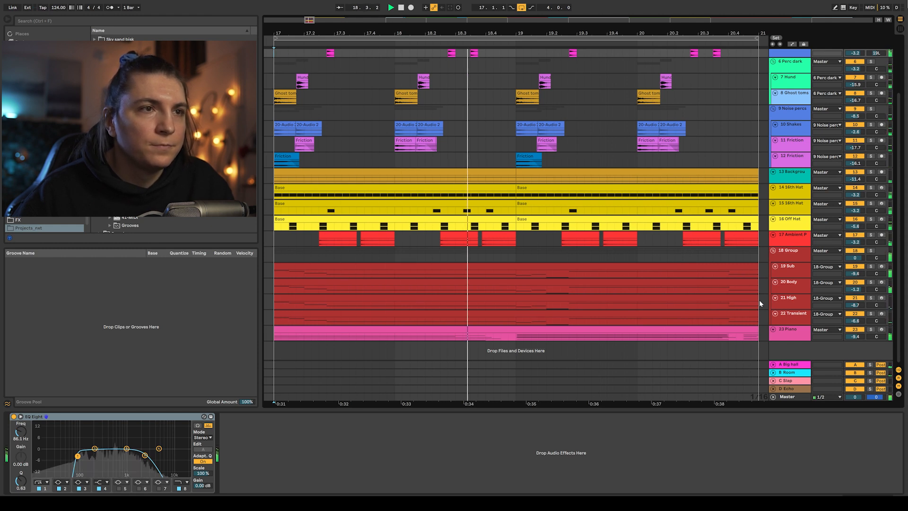
pyautogui.click(808, 335)
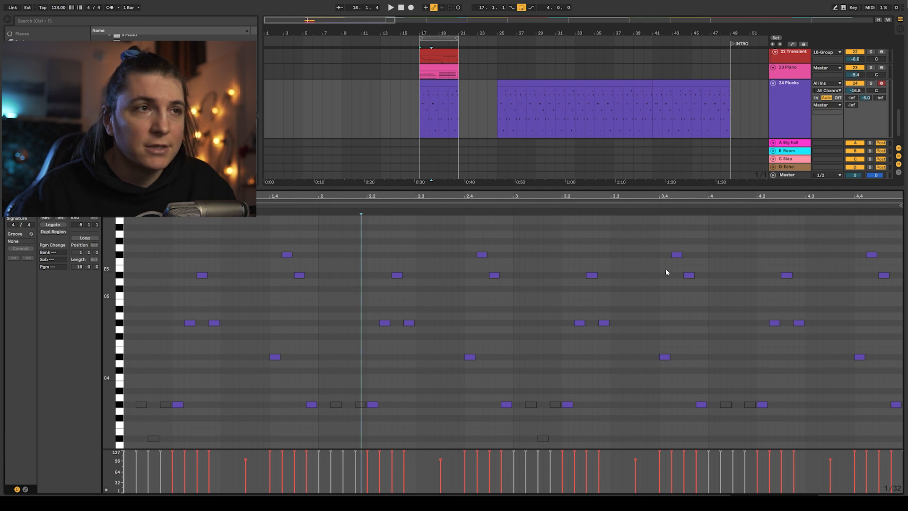
pyautogui.hotkey('shift', 'Tab')
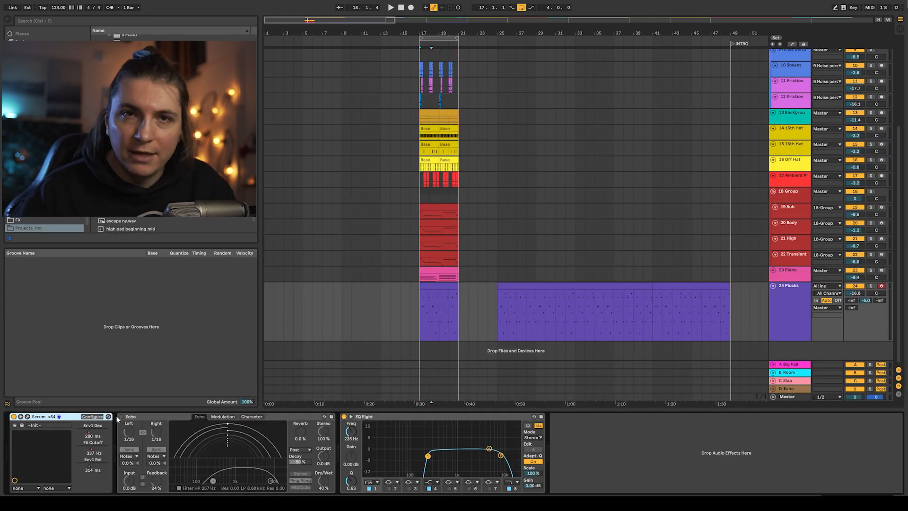
# - Open the Serum plugin on the Plucks track and load the bipole_harmonic wavetable into oscillator A
pyautogui.click(59, 417)
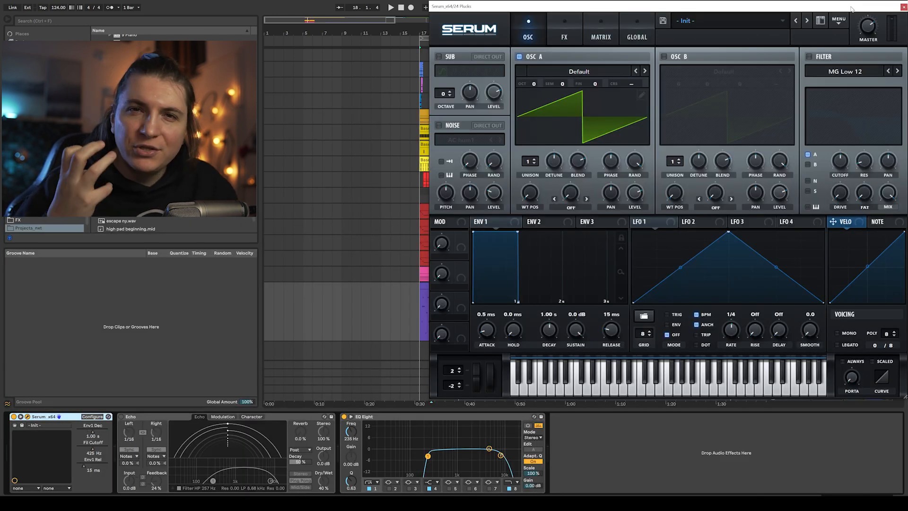
pyautogui.click(597, 72)
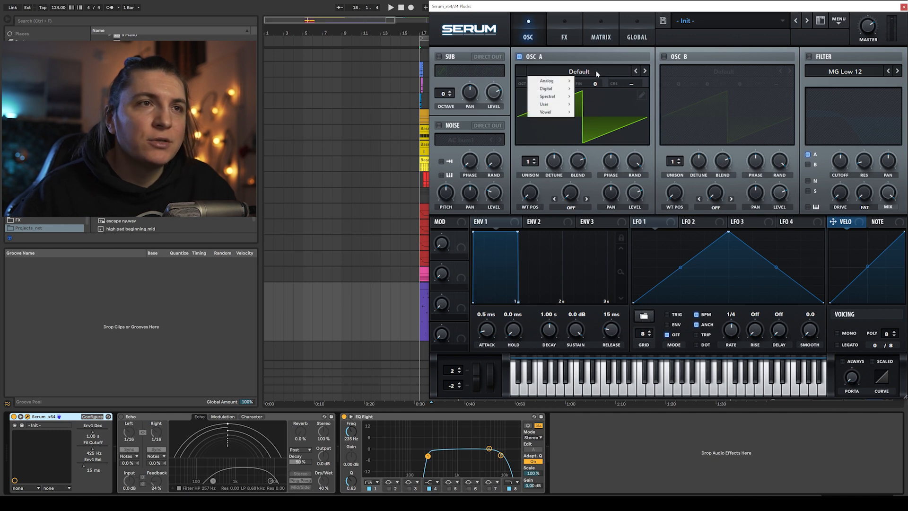
pyautogui.moveTo(559, 90)
pyautogui.click(593, 91)
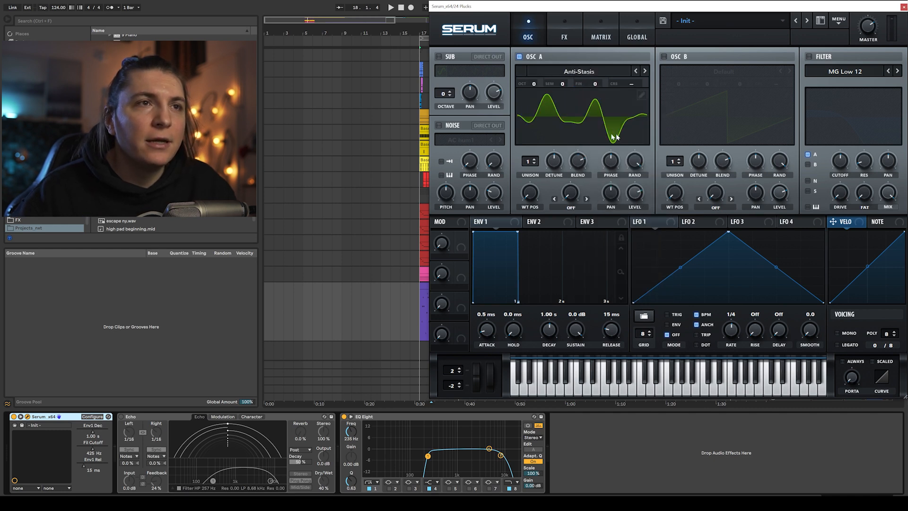
pyautogui.click(645, 71)
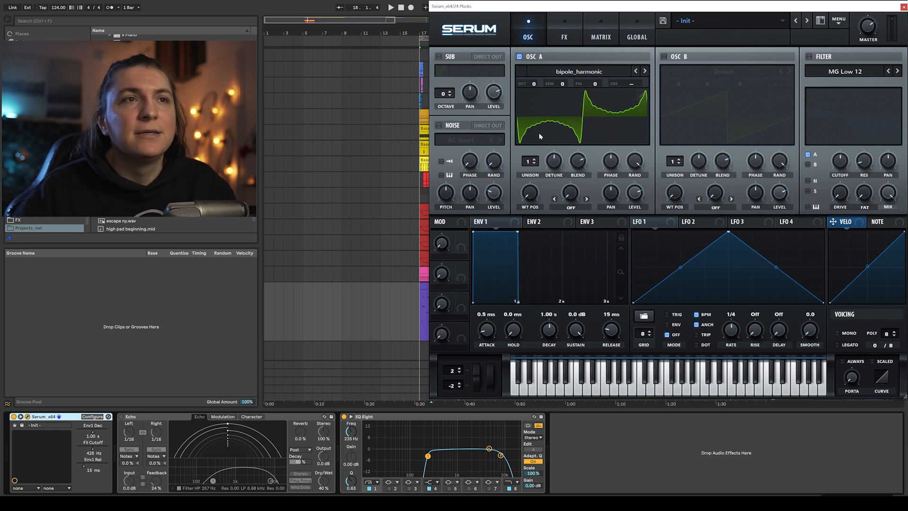
# - Enable oscillator B and load the bipole_harmonic wavetable into it as well
pyautogui.click(664, 56)
pyautogui.click(732, 72)
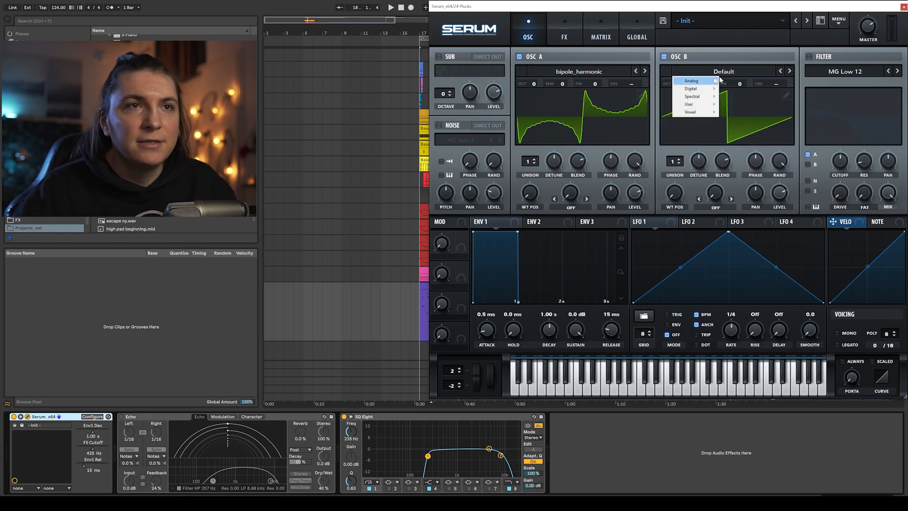
pyautogui.click(695, 95)
# - Turn on the filter section and audition the pluck sound
pyautogui.click(809, 56)
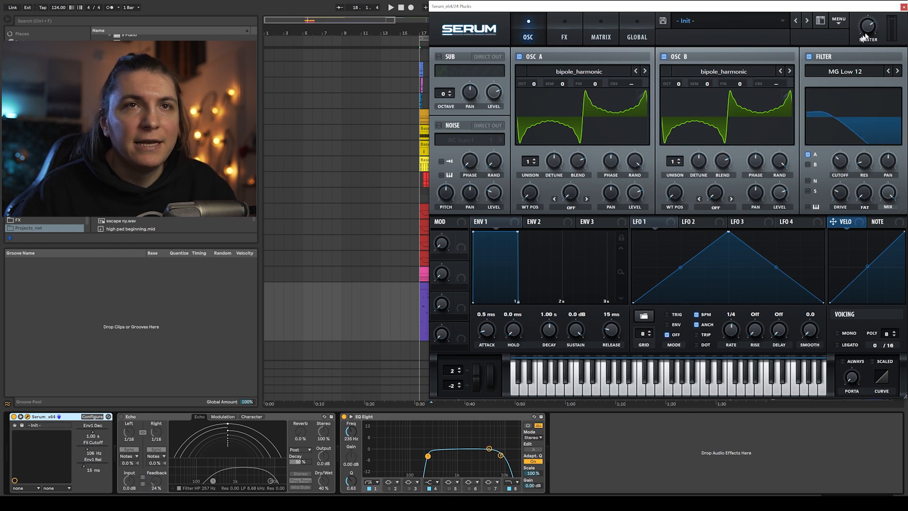
pyautogui.press('space')
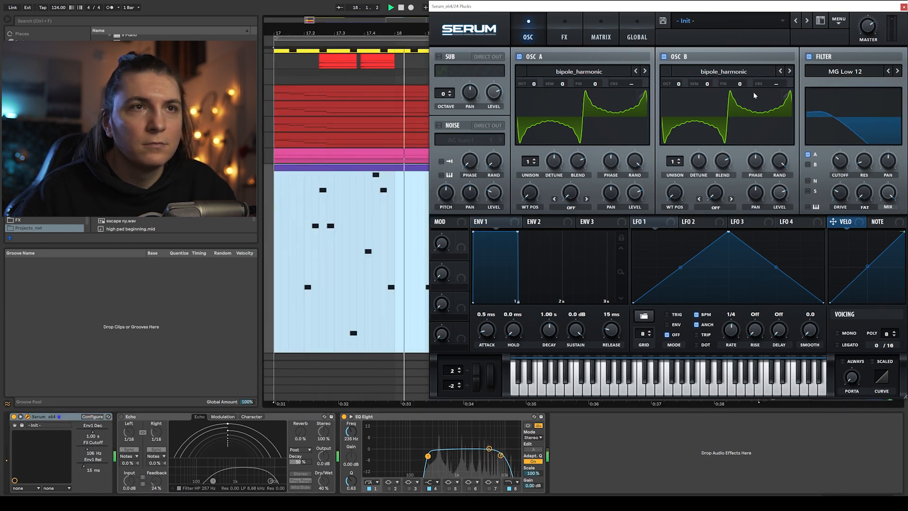
pyautogui.press('space')
# - Drop both oscillators one octave to -1 and detune their fine pitch to -10 and 10
pyautogui.moveTo(534, 84); pyautogui.dragTo(536, 98)
pyautogui.moveTo(679, 84); pyautogui.dragTo(679, 98)
pyautogui.moveTo(595, 84); pyautogui.dragTo(596, 93)
pyautogui.moveTo(740, 84); pyautogui.dragTo(741, 82)
# - Switch the filter type to MG Low 24 and raise its cutoff slightly while playing
pyautogui.click(897, 72)
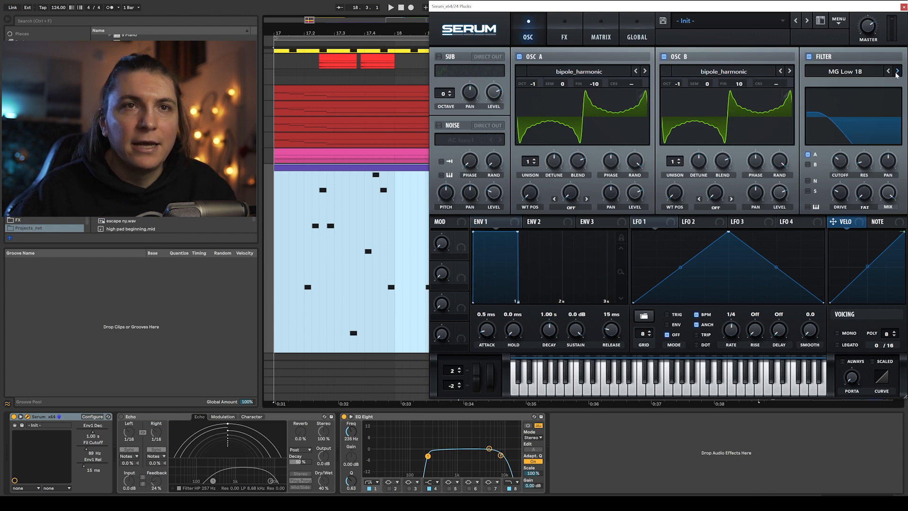
pyautogui.press('space')
pyautogui.moveTo(842, 163); pyautogui.dragTo(842, 154)
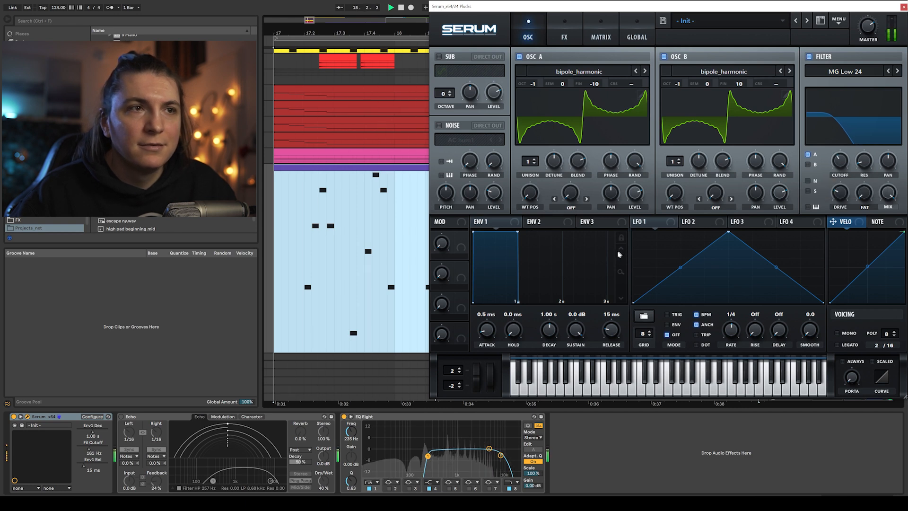
# - Shape envelope 1 into a pluck with -inf dB sustain, about 804 ms decay, 76 ms release and 2.4 ms attack
pyautogui.moveTo(517, 232); pyautogui.dragTo(524, 310)
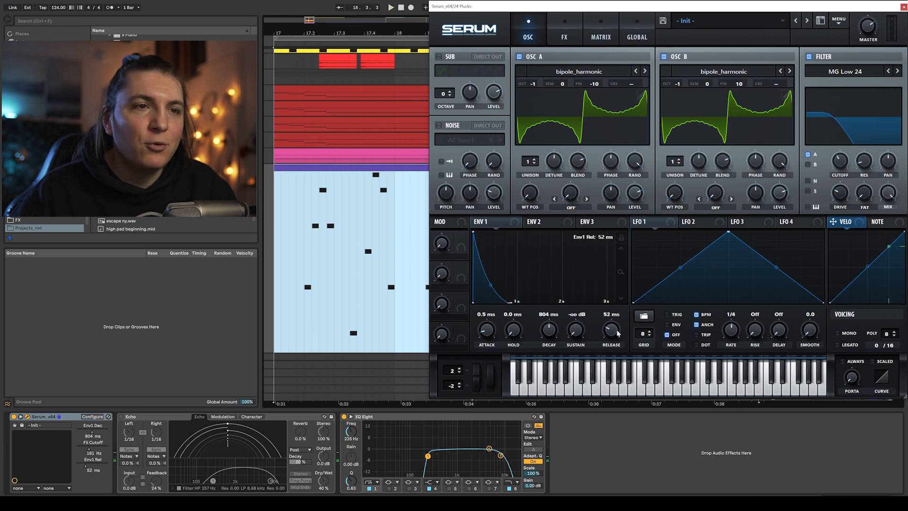
pyautogui.press('space')
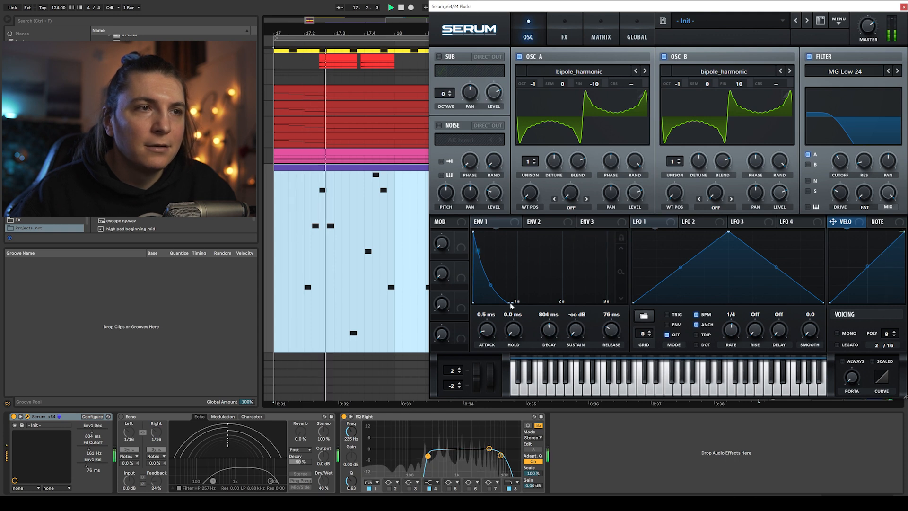
pyautogui.press('space')
pyautogui.moveTo(488, 335); pyautogui.dragTo(489, 331)
pyautogui.press('space')
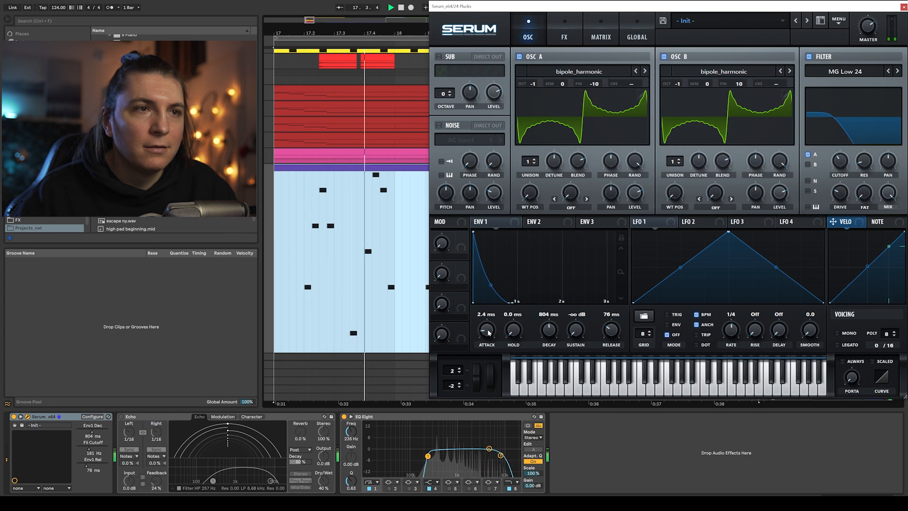
# - Shape envelope 2 with 0% sustain and about 702 ms decay and route it to the filter cutoff
pyautogui.click(544, 221)
pyautogui.moveTo(513, 302); pyautogui.dragTo(505, 308)
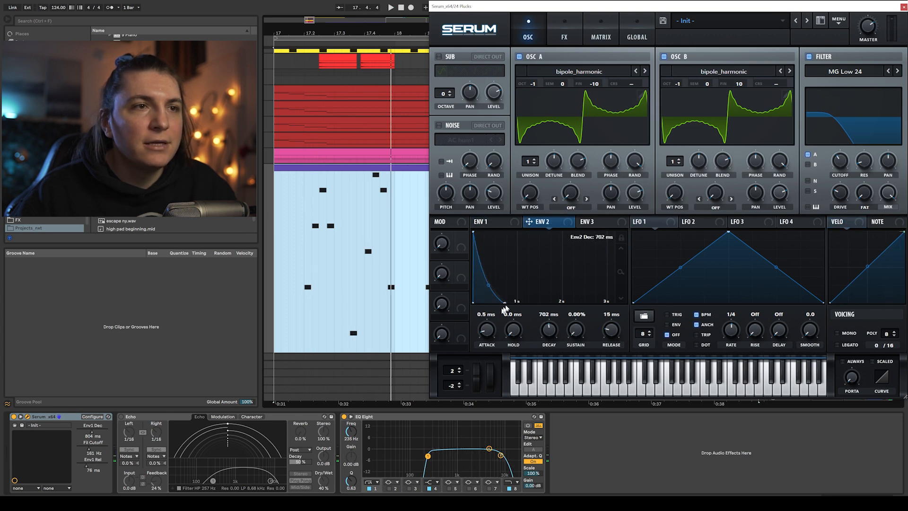
pyautogui.moveTo(833, 151); pyautogui.dragTo(839, 166)
pyautogui.press('space')
# - Adjust the envelope 2 cutoff modulation and lengthen envelope 2's release, auditioning the result
pyautogui.moveTo(864, 161); pyautogui.dragTo(832, 147)
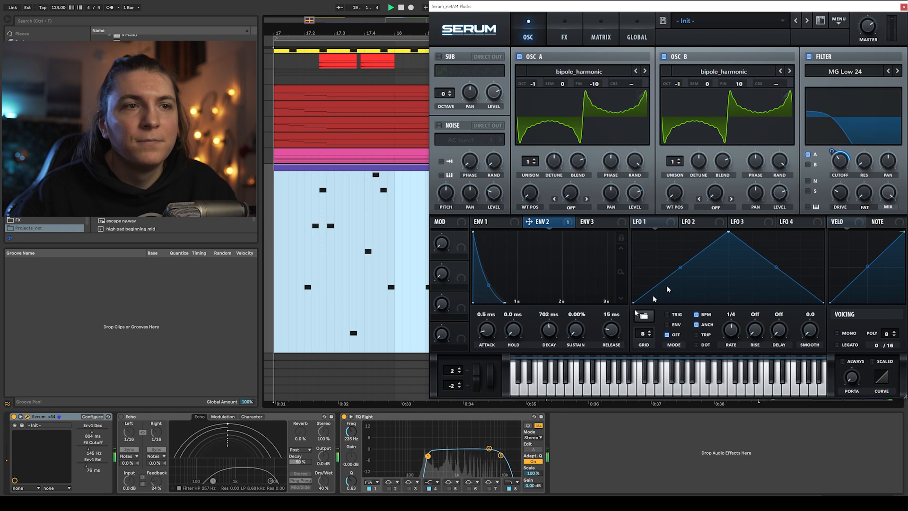
pyautogui.moveTo(610, 337); pyautogui.dragTo(616, 323)
pyautogui.click(495, 222)
pyautogui.press('space')
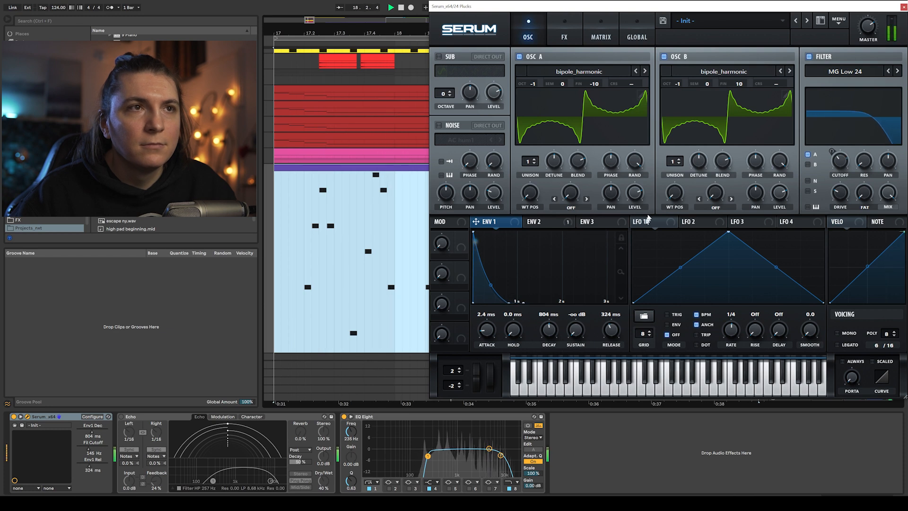
pyautogui.press('space')
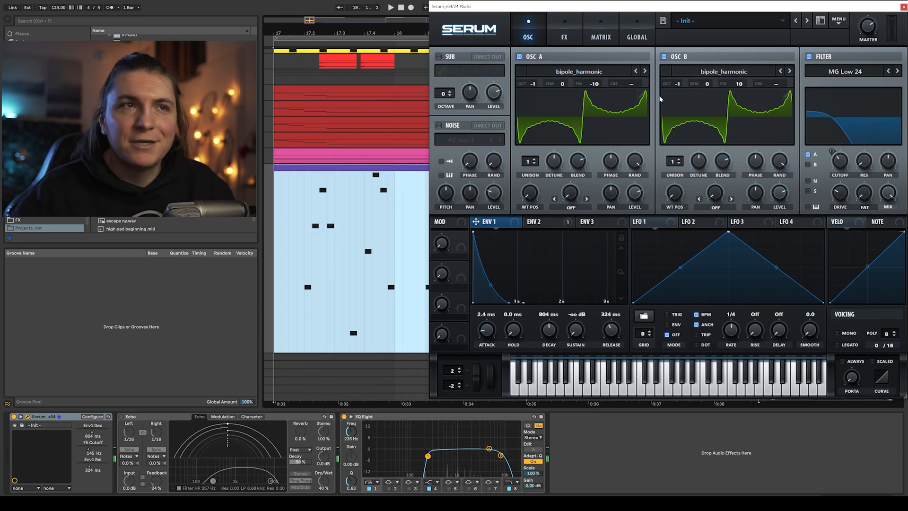
# - Enable a Diode 1 distortion in Serum's effects rack and lower its mix
pyautogui.click(564, 32)
pyautogui.click(443, 75)
pyautogui.click(607, 68)
pyautogui.click(600, 101)
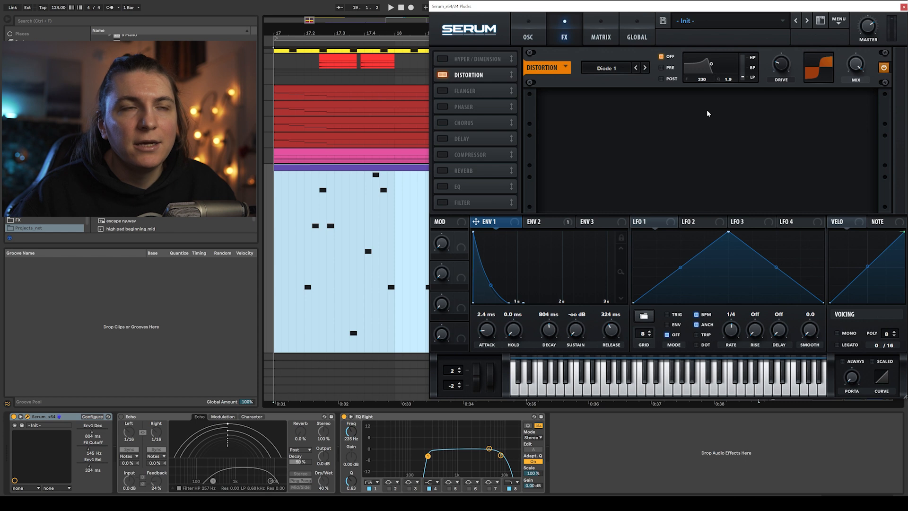
pyautogui.press('space')
pyautogui.moveTo(855, 65); pyautogui.dragTo(854, 82)
pyautogui.press('space')
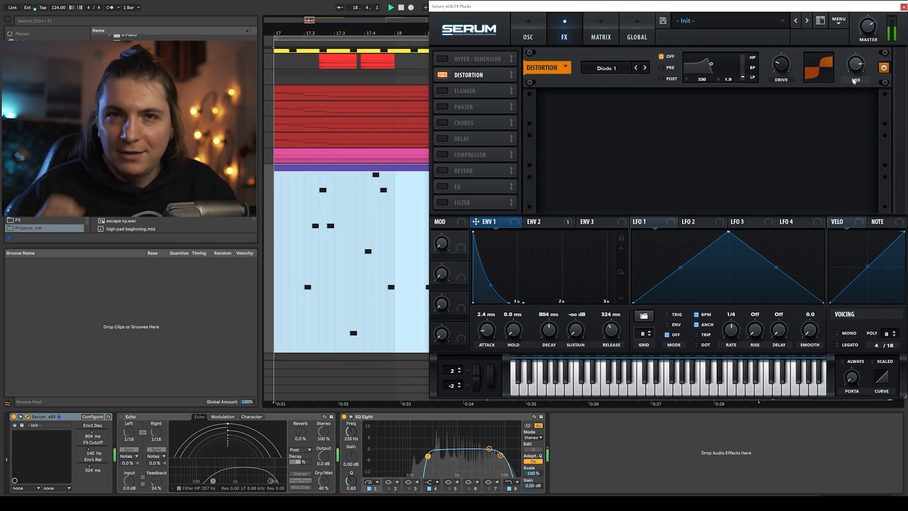
# - Enable the EQ effect, raise its high band gain and set the low band to a shelf with reduced gain
pyautogui.click(475, 187)
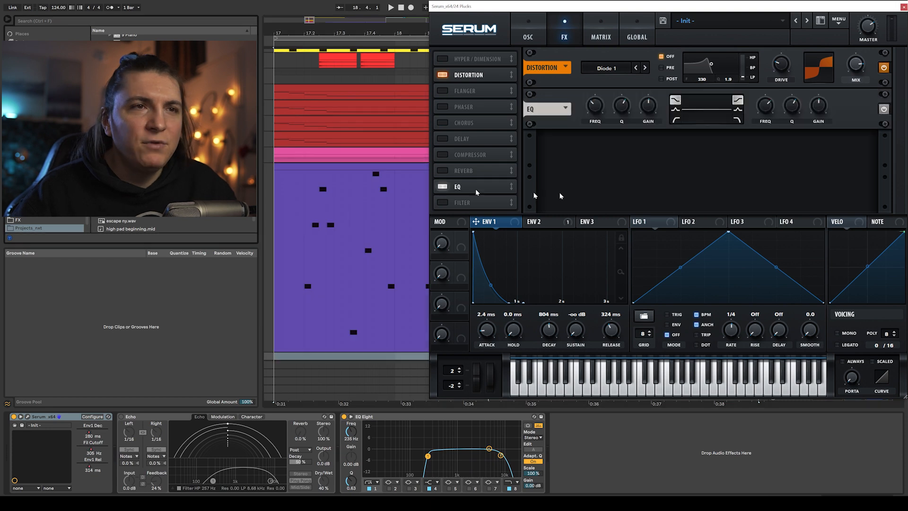
pyautogui.moveTo(820, 105); pyautogui.dragTo(822, 100)
pyautogui.press('space')
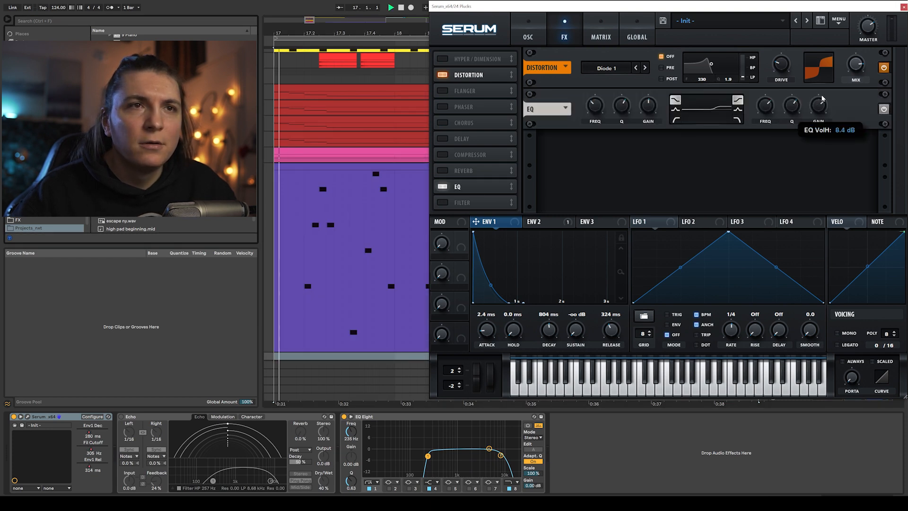
pyautogui.click(676, 120)
pyautogui.click(675, 100)
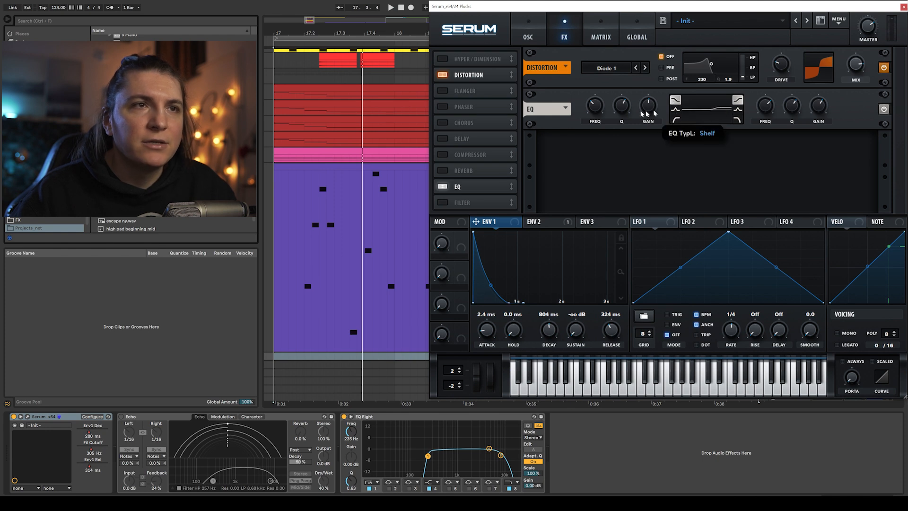
pyautogui.moveTo(649, 107); pyautogui.dragTo(650, 114)
pyautogui.press('space')
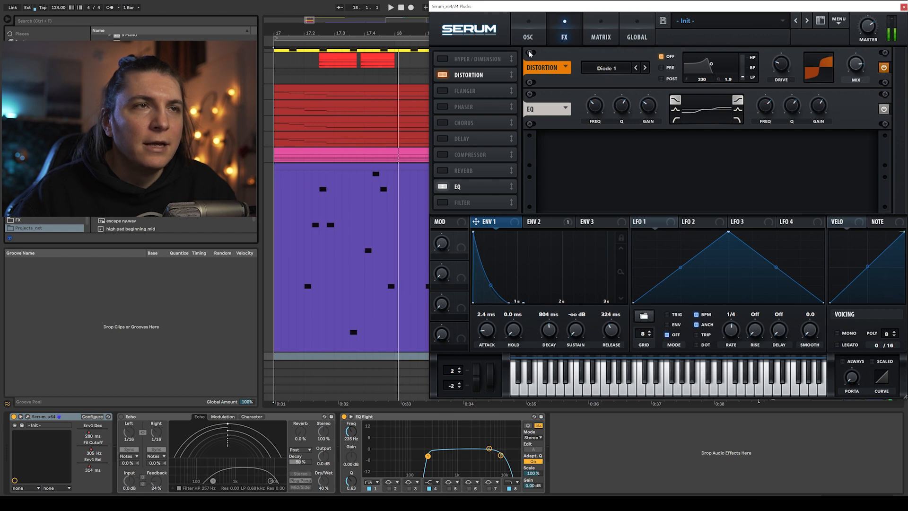
pyautogui.press('space')
# - Set oscillator B's unison to 7 voices and adjust its detune while auditioning
pyautogui.click(528, 33)
pyautogui.click(678, 163)
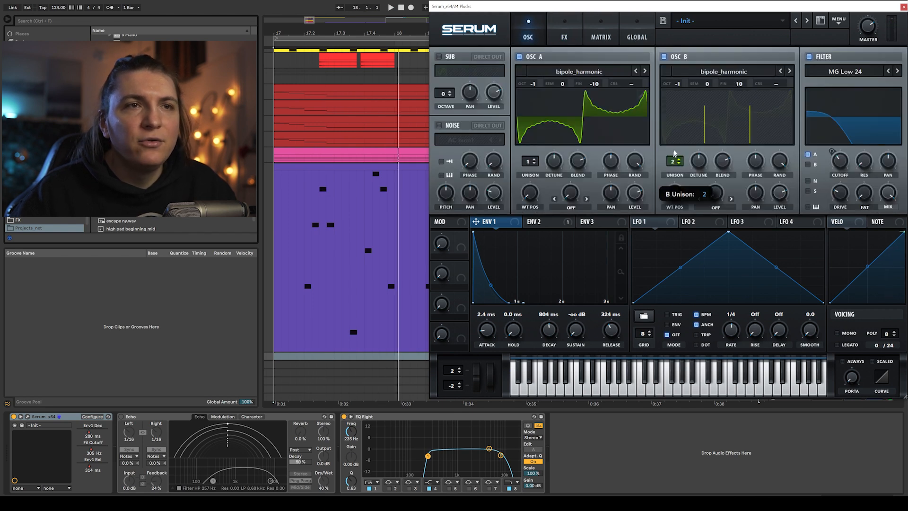
pyautogui.press('space')
pyautogui.moveTo(678, 126); pyautogui.dragTo(679, 116)
pyautogui.moveTo(699, 159); pyautogui.dragTo(701, 198)
pyautogui.press('space')
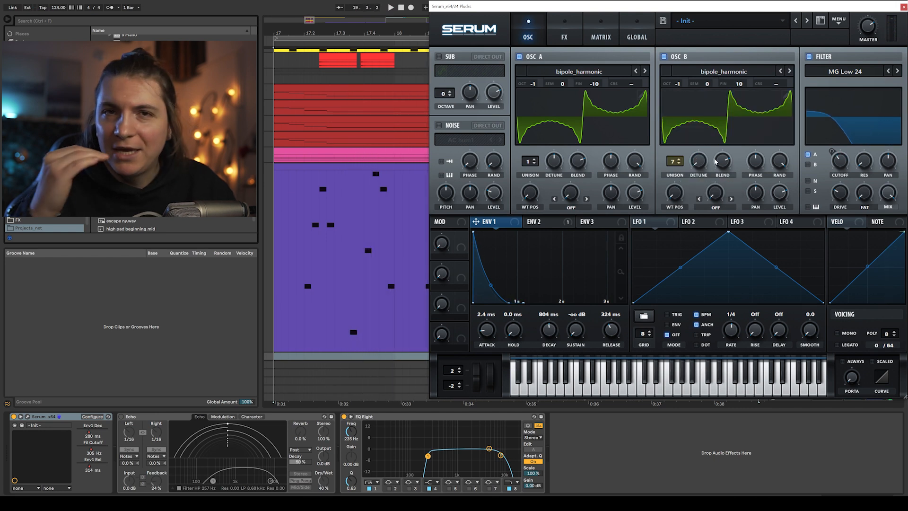
pyautogui.press('space')
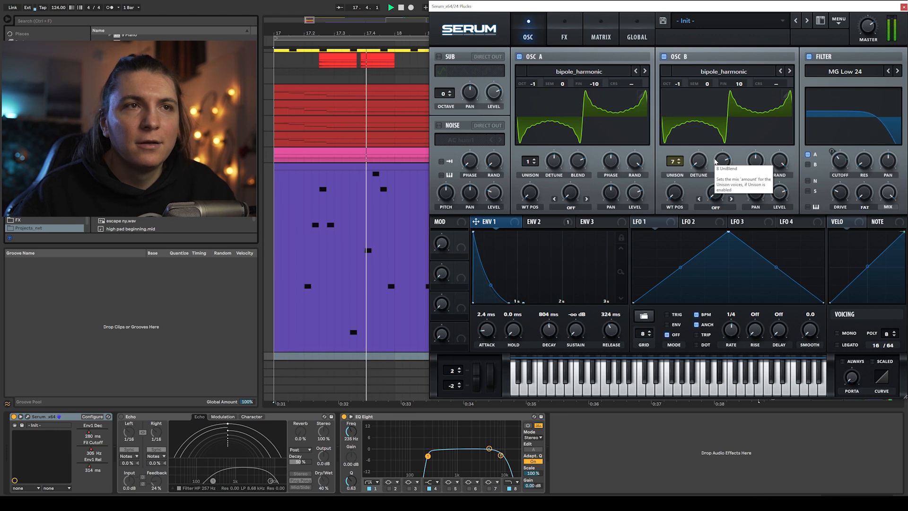
pyautogui.press('space')
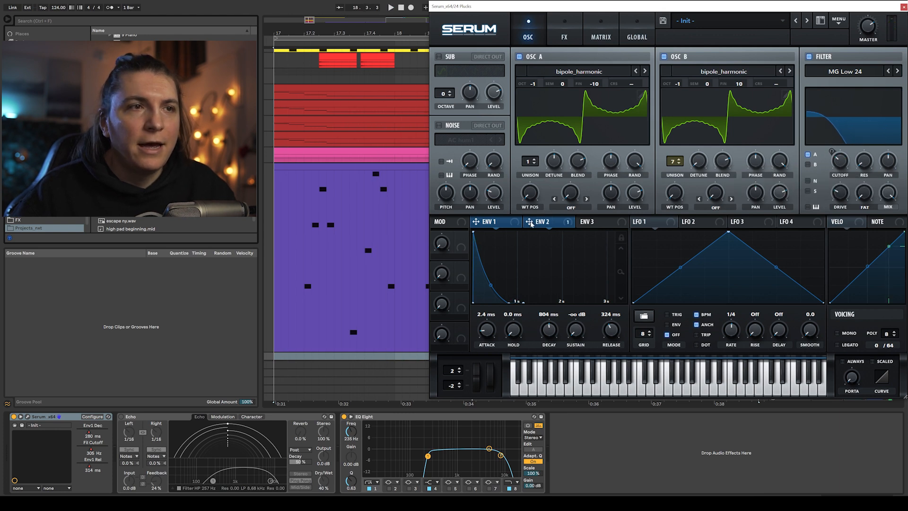
# - Shorten envelope 2's decay to about 293 ms and envelope 1's decay to about 328 ms
pyautogui.click(531, 223)
pyautogui.press('space')
pyautogui.moveTo(834, 151)
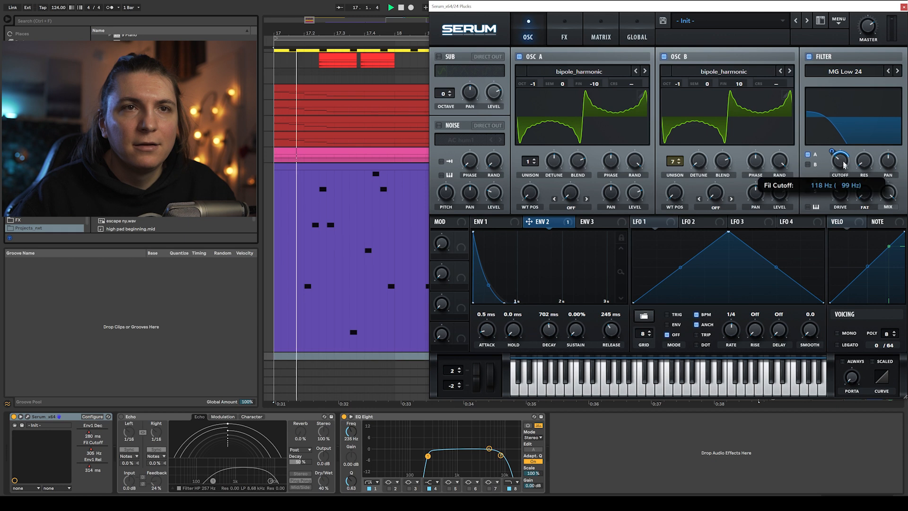
pyautogui.press('space')
pyautogui.moveTo(549, 328); pyautogui.dragTo(556, 341)
pyautogui.press('space')
pyautogui.click(487, 221)
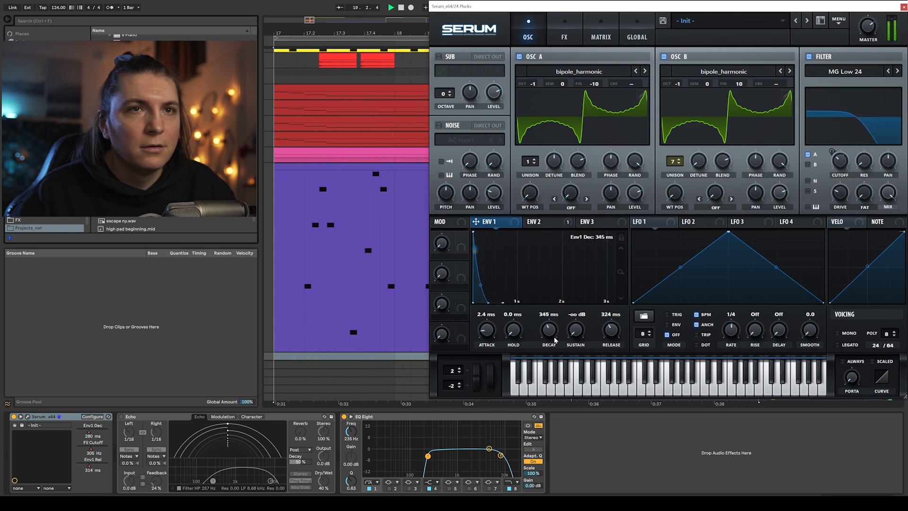
# - Enable the effects-rack filter, modulate its cutoff with envelope 2 and set the cutoff to about 103 Hz
pyautogui.click(554, 29)
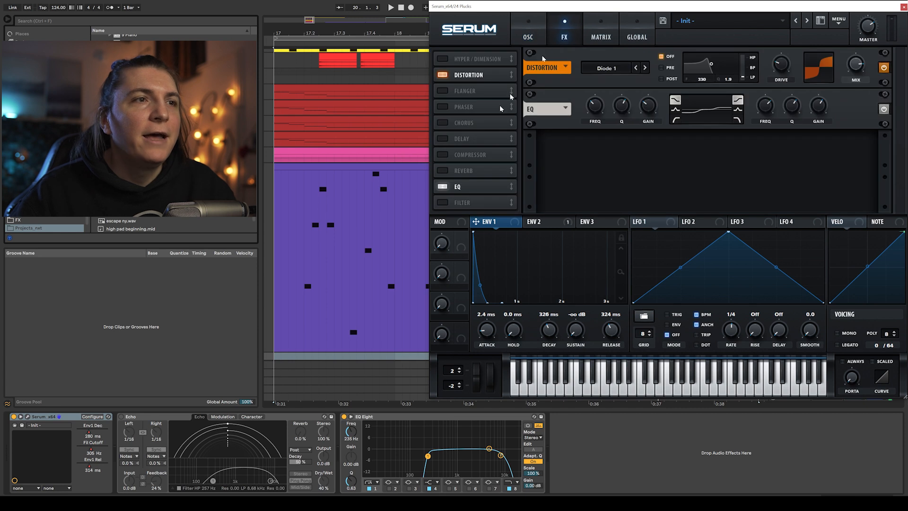
pyautogui.click(443, 202)
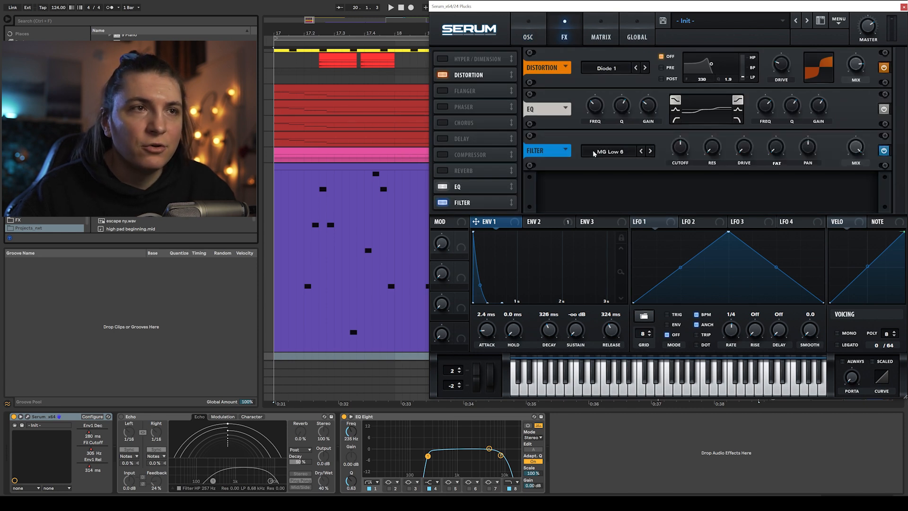
pyautogui.click(542, 222)
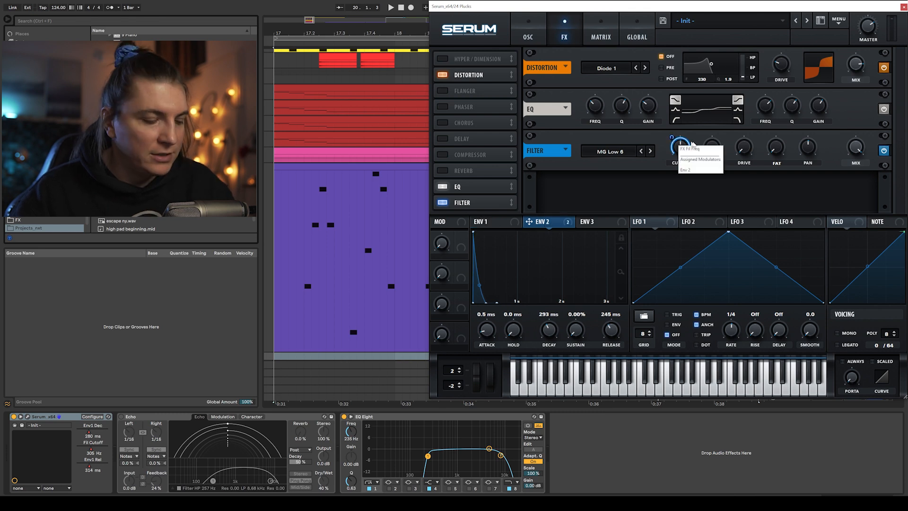
pyautogui.press('space')
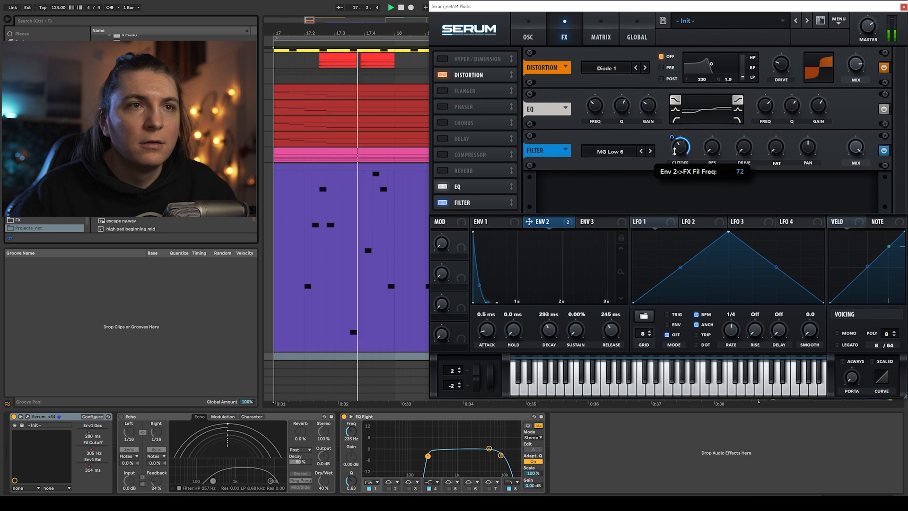
pyautogui.moveTo(674, 140); pyautogui.dragTo(675, 138)
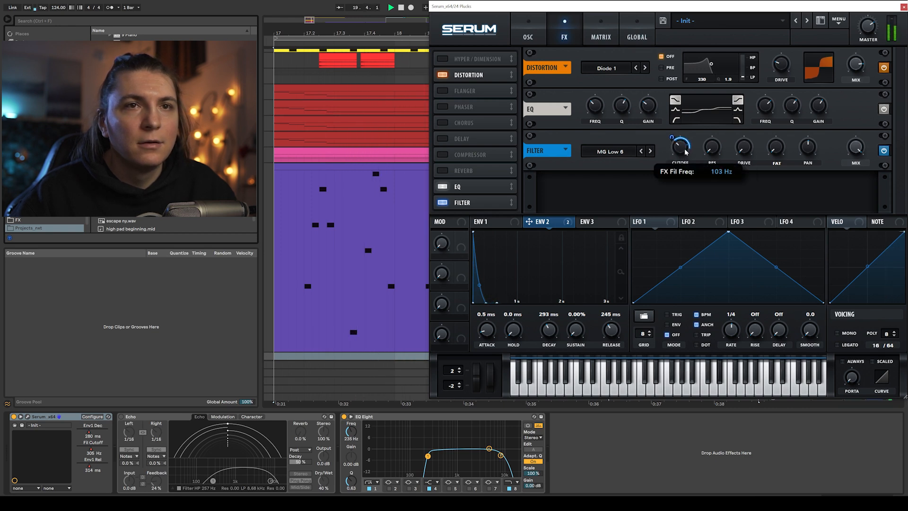
pyautogui.press('space')
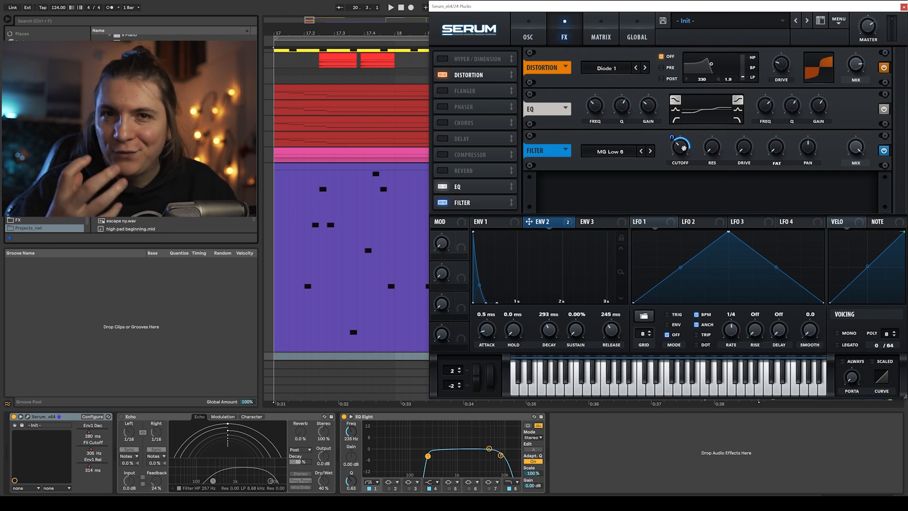
pyautogui.press('space')
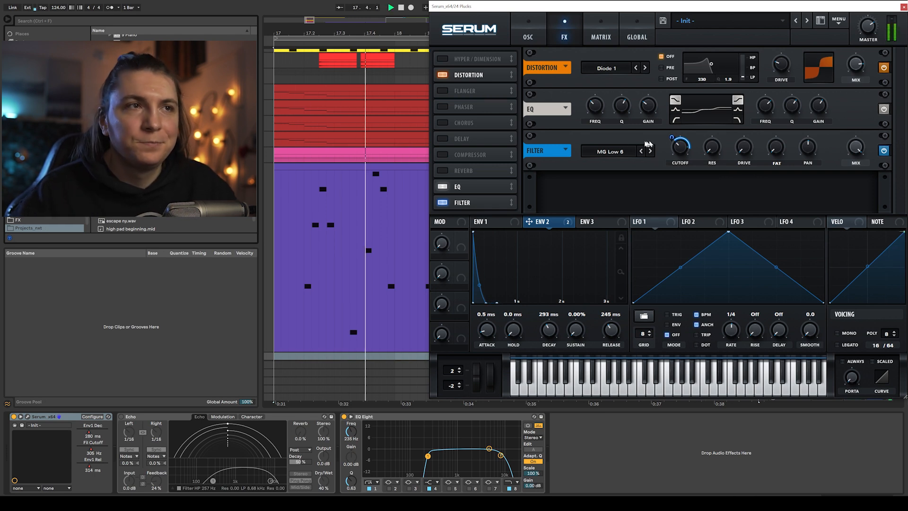
# - Enable the Reverb and Delay effects in the synth's effects rack and audition the pluck
pyautogui.press('space')
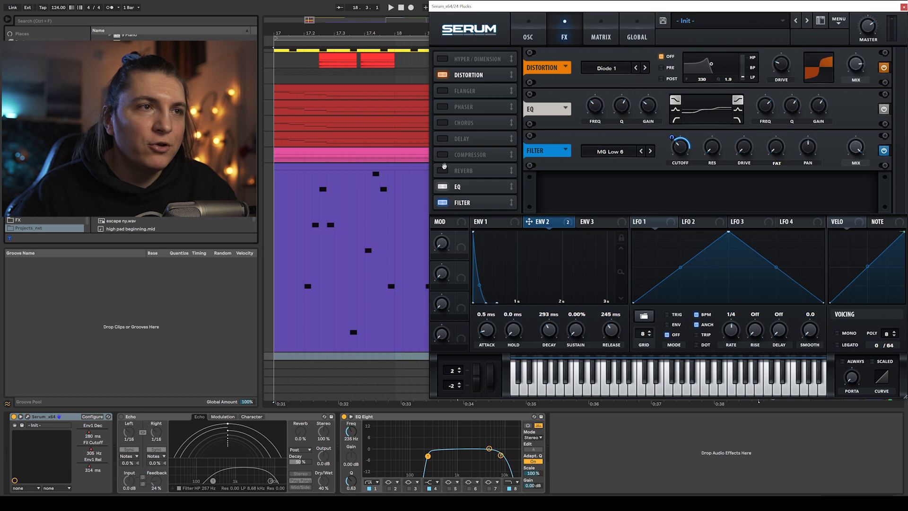
pyautogui.click(443, 171)
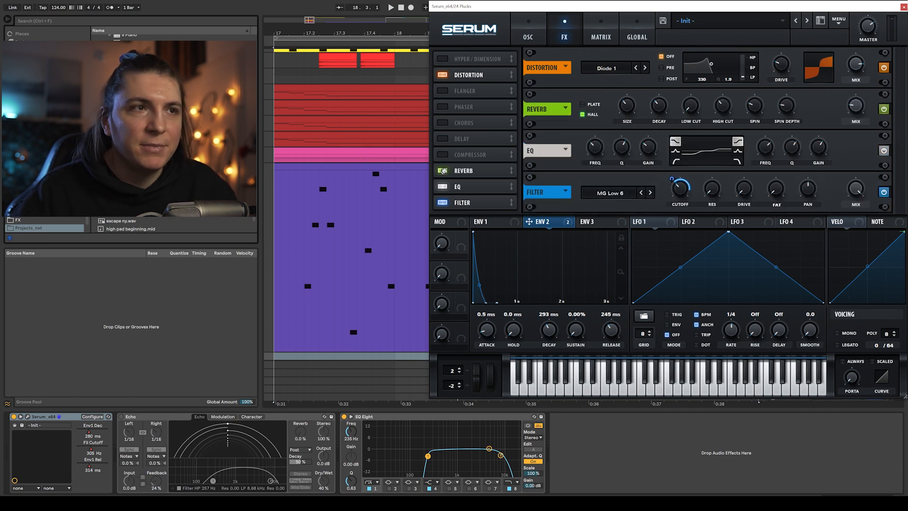
pyautogui.click(441, 138)
pyautogui.press('space')
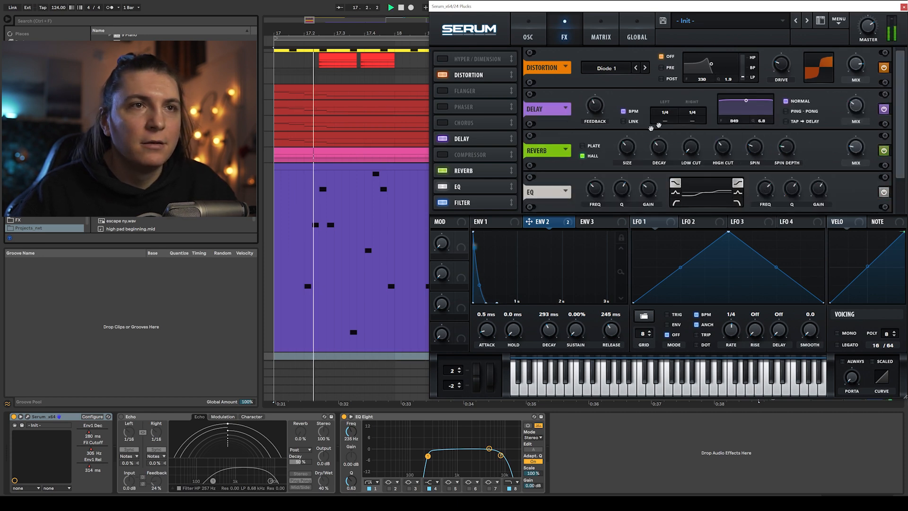
# - Set the delay time to 1/8 on both sides and adjust the delay and reverb mix amounts
pyautogui.moveTo(670, 102); pyautogui.dragTo(693, 121)
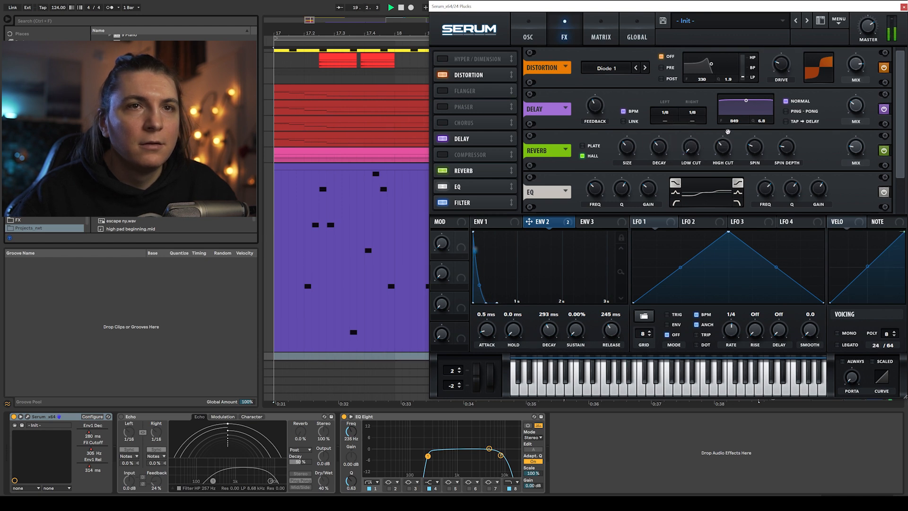
pyautogui.moveTo(855, 109); pyautogui.dragTo(857, 100)
pyautogui.moveTo(853, 155); pyautogui.dragTo(858, 139)
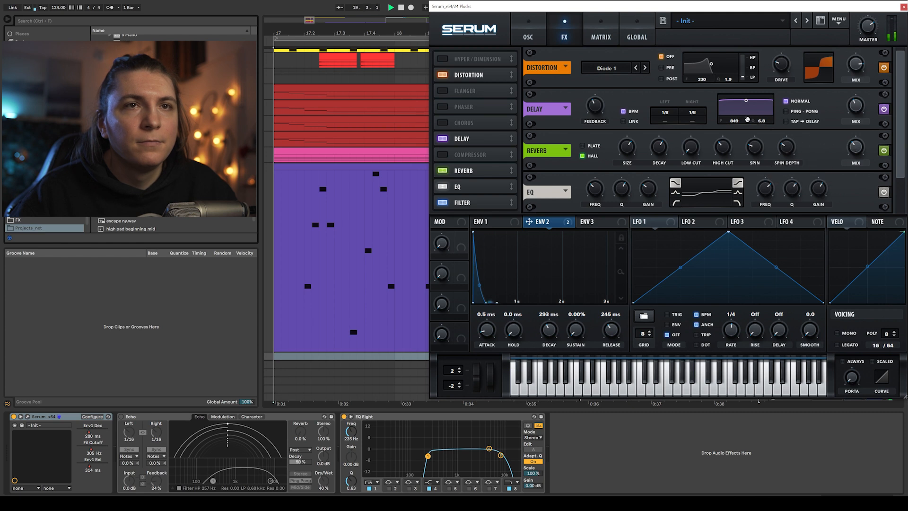
pyautogui.click(786, 112)
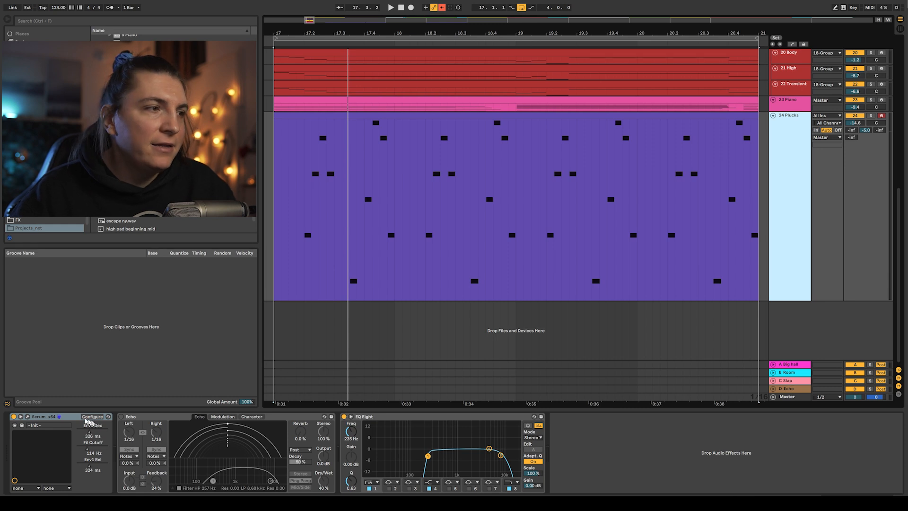
# - Reopen the synth, slightly adjust the main filter cutoff and close the plugin window
pyautogui.click(27, 417)
pyautogui.moveTo(845, 161)
pyautogui.mouseDown()
pyautogui.moveTo(836, 152)
pyautogui.moveTo(844, 167)
pyautogui.mouseUp()
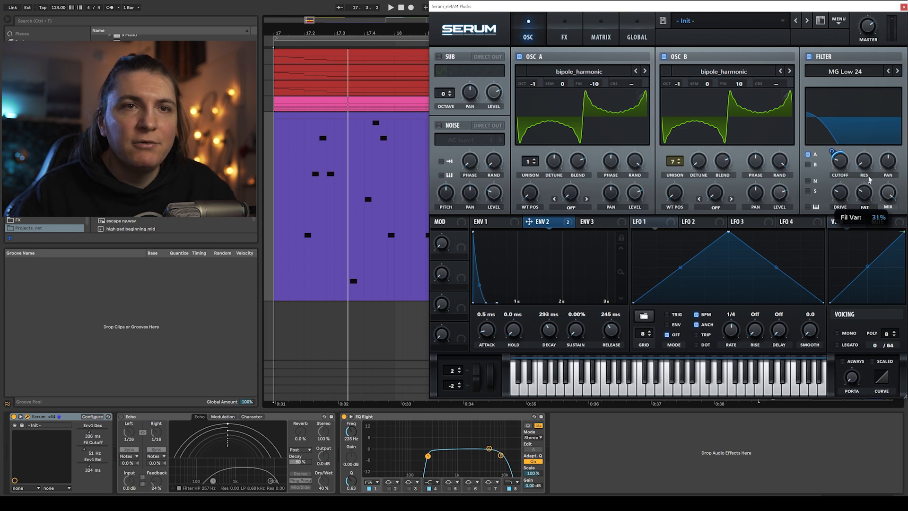
pyautogui.click(901, 6)
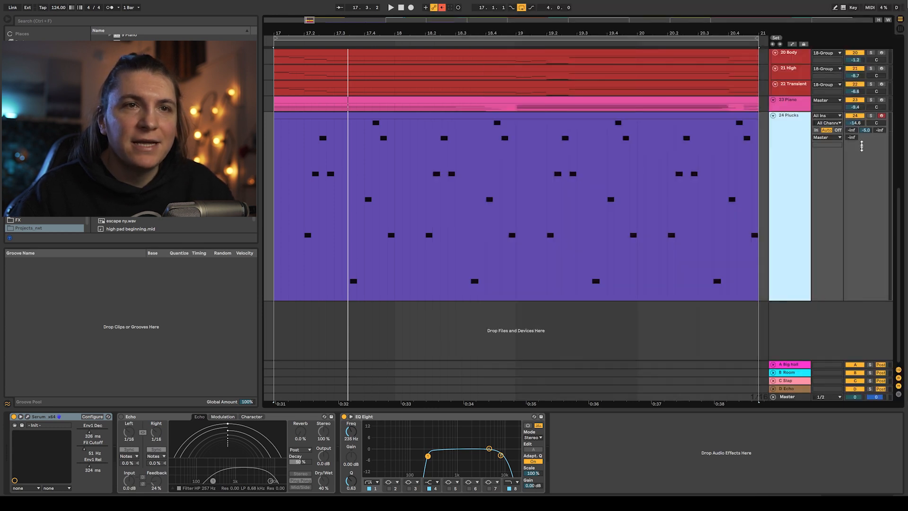
# - Solo the Plucks track and reduce envelope 2's modulation of the effects filter cutoff to 32
pyautogui.click(870, 115)
pyautogui.press('space')
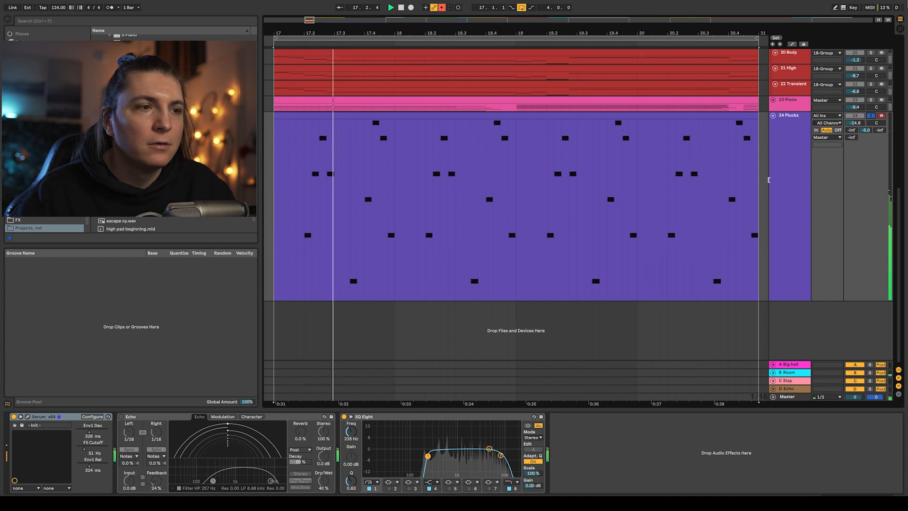
pyautogui.click(27, 416)
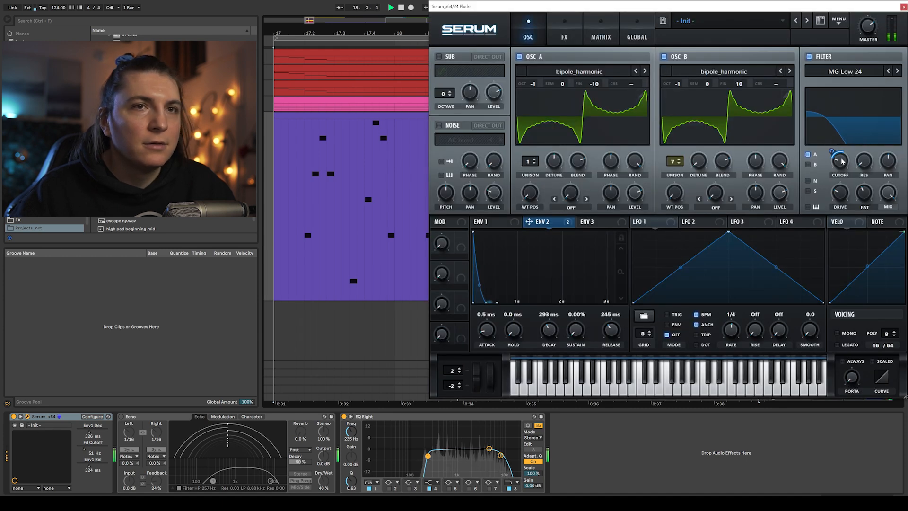
pyautogui.click(565, 33)
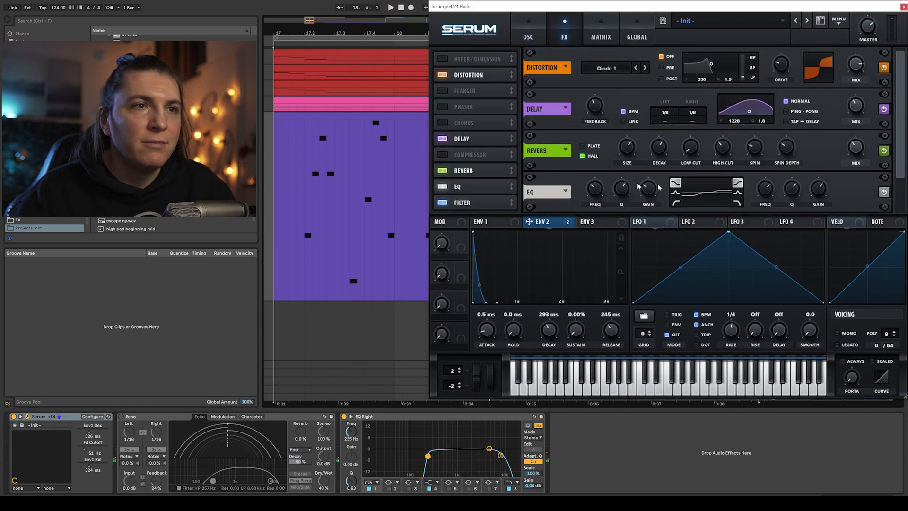
pyautogui.click(484, 206)
pyautogui.press('space')
pyautogui.moveTo(674, 181)
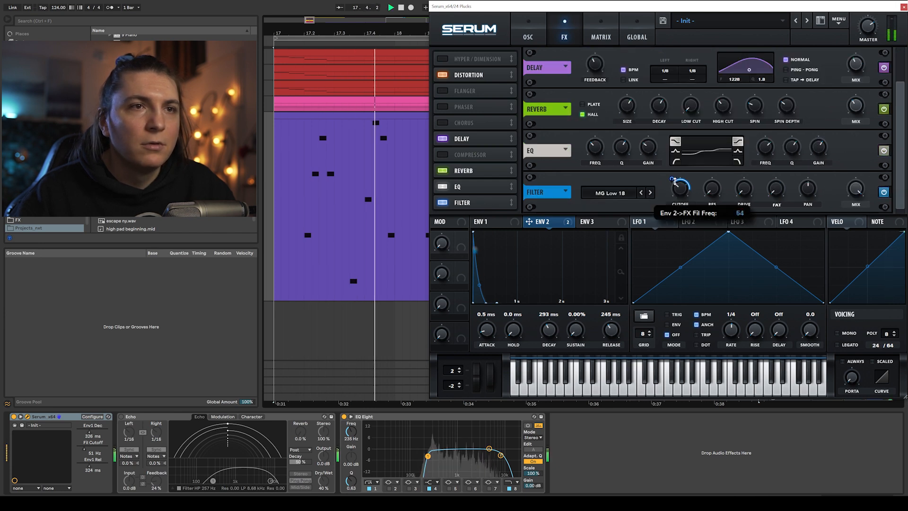
pyautogui.moveTo(675, 180); pyautogui.dragTo(675, 175)
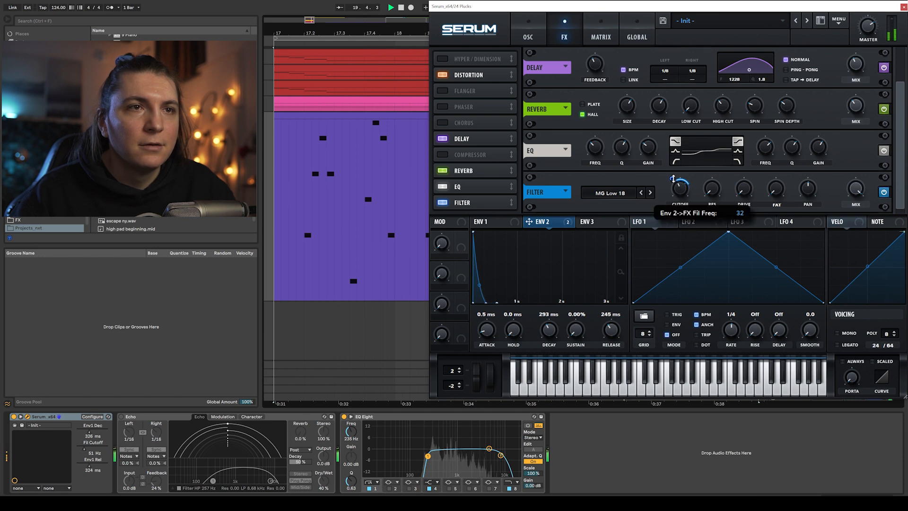
# - Lower the synth's master volume and enable the Echo device on the Plucks track
pyautogui.moveTo(868, 26); pyautogui.dragTo(868, 21)
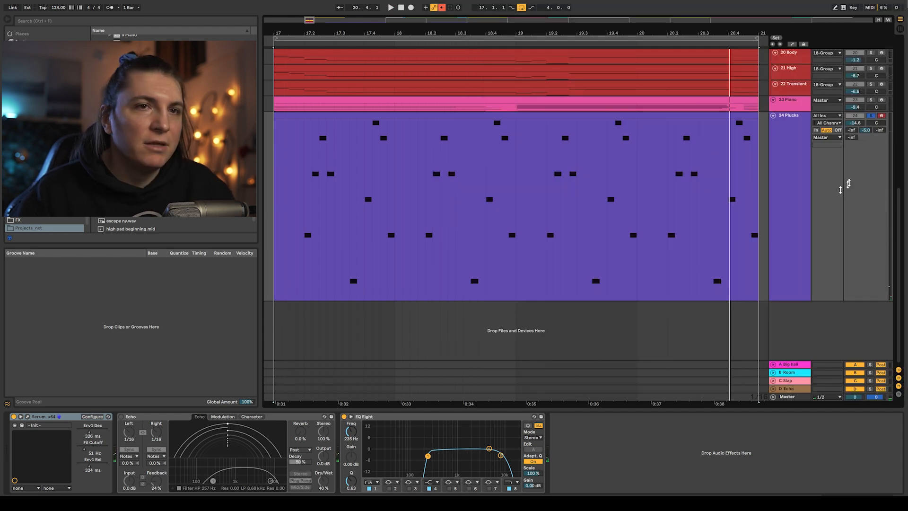
pyautogui.click(800, 173)
pyautogui.click(121, 417)
pyautogui.press('space')
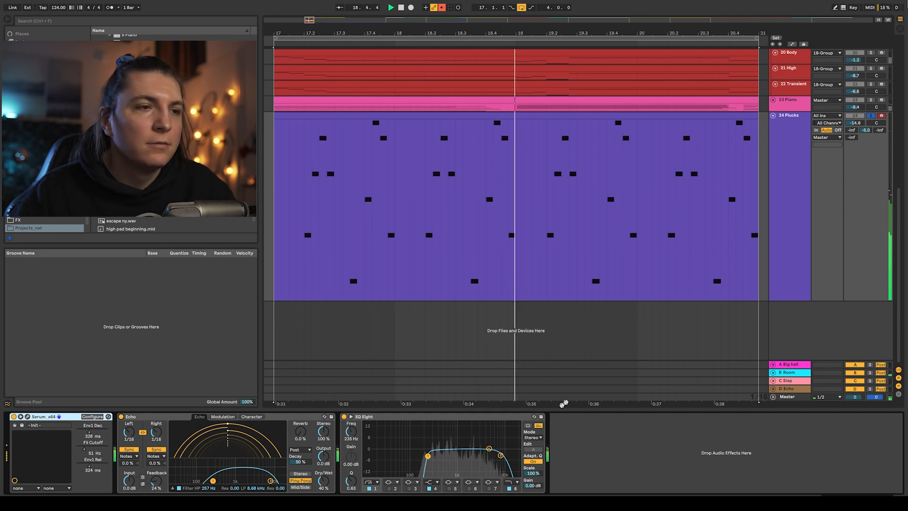
# - Unsolo the Plucks track and set its volume to about -11.7 dB while playing
pyautogui.click(785, 158)
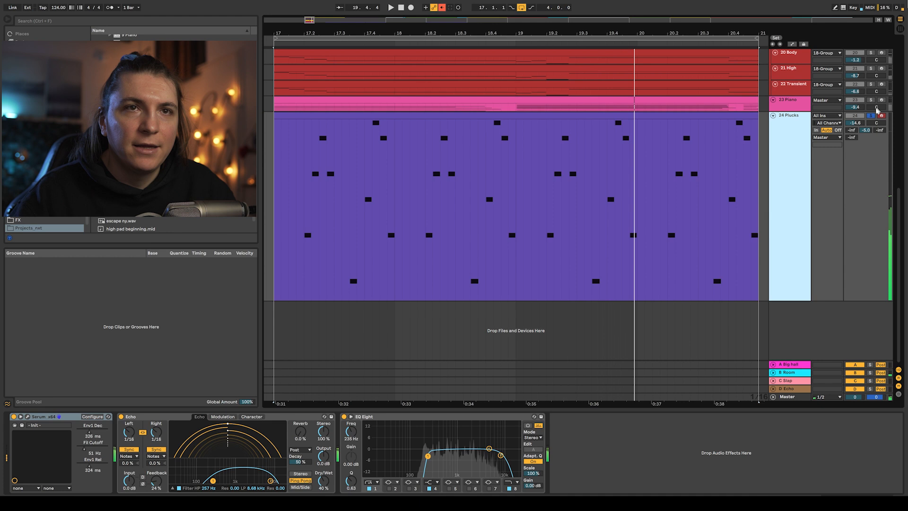
pyautogui.click(872, 117)
pyautogui.press('space')
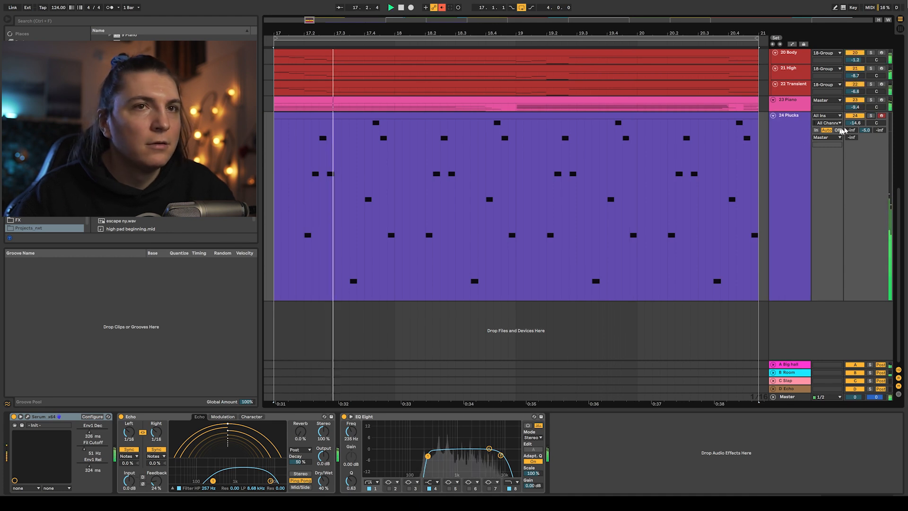
pyautogui.moveTo(855, 124); pyautogui.dragTo(857, 132)
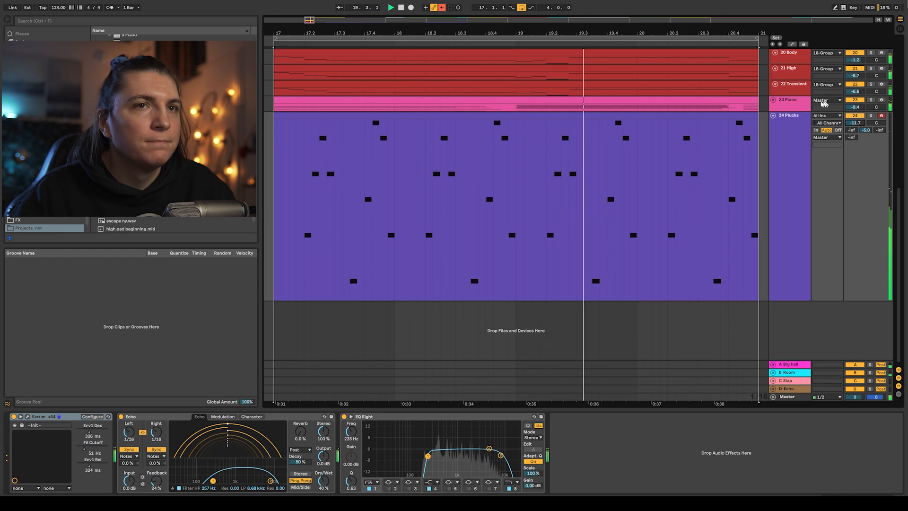
# - Raise the synth's main filter cutoff during playback and close the plugin window
pyautogui.click(27, 416)
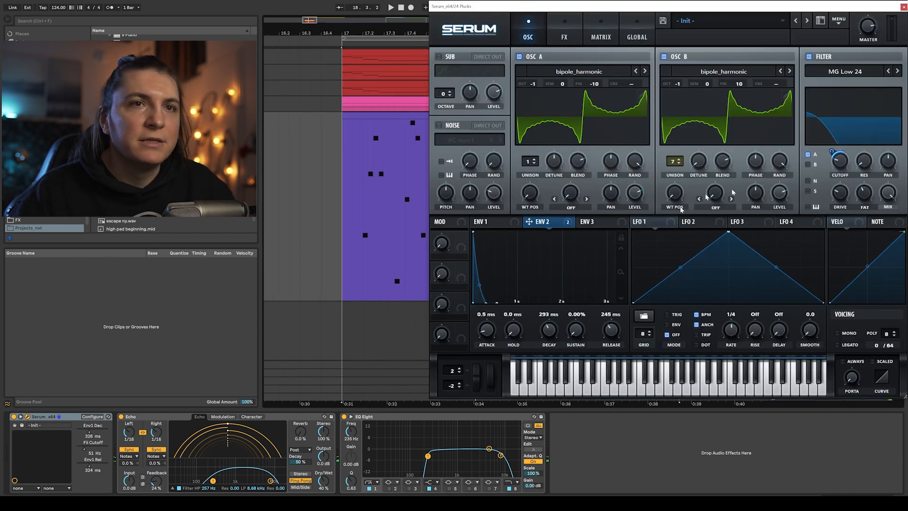
pyautogui.press('space')
pyautogui.moveTo(844, 167); pyautogui.dragTo(835, 148)
pyautogui.hotkey('ctrl', 'alt', 'p')
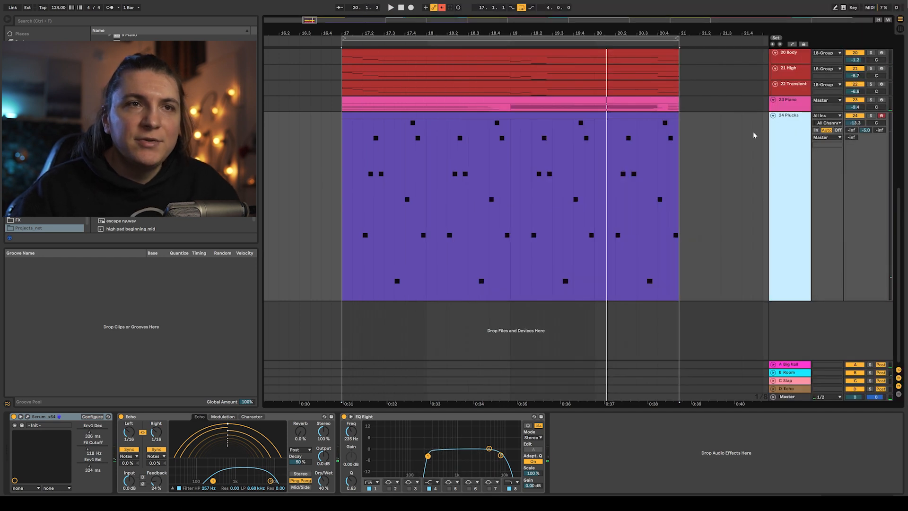
# - Inspect the effect chains on each return track, from Room through Reverb | EQ
pyautogui.keyDown('alt'); pyautogui.click(773, 116); pyautogui.keyUp('alt')
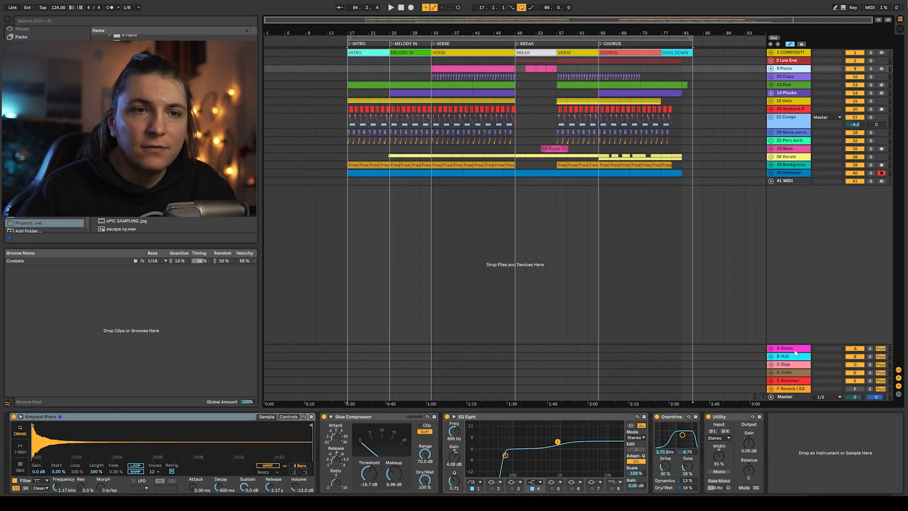
pyautogui.click(794, 356)
pyautogui.click(793, 363)
pyautogui.click(778, 351)
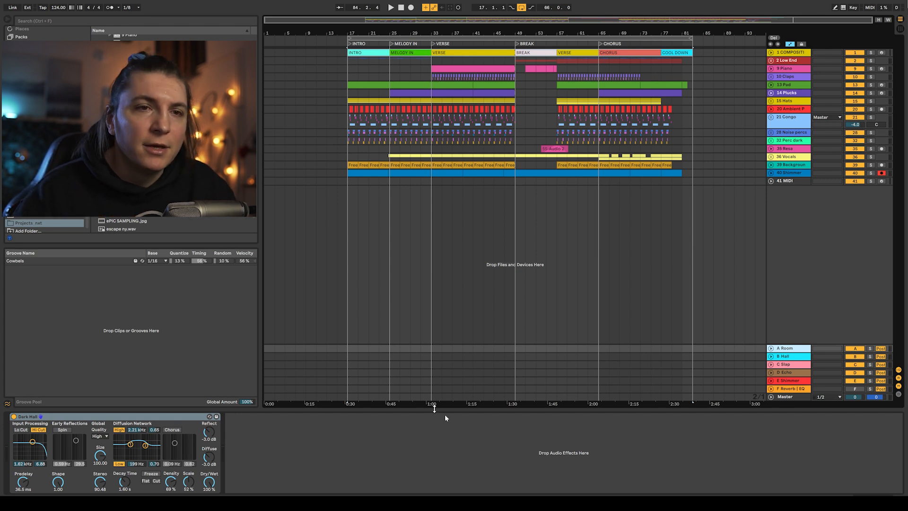
pyautogui.click(796, 358)
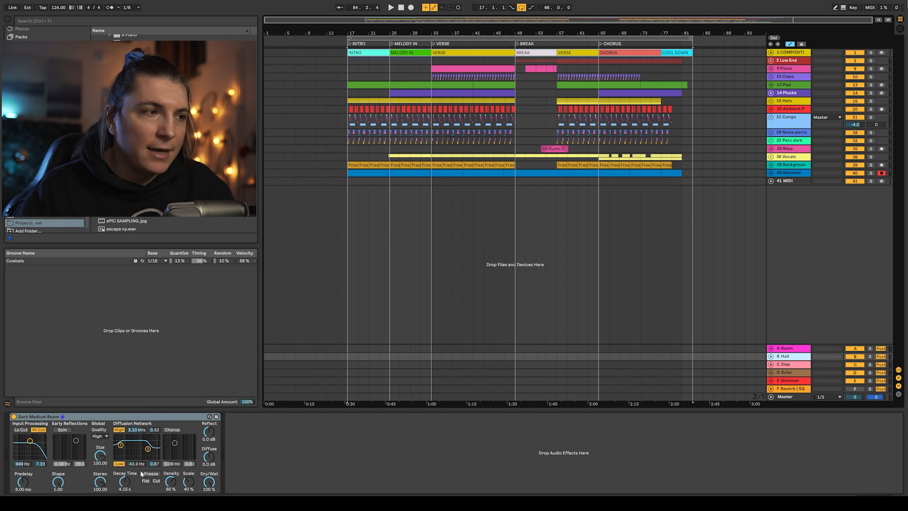
pyautogui.click(789, 366)
pyautogui.click(796, 373)
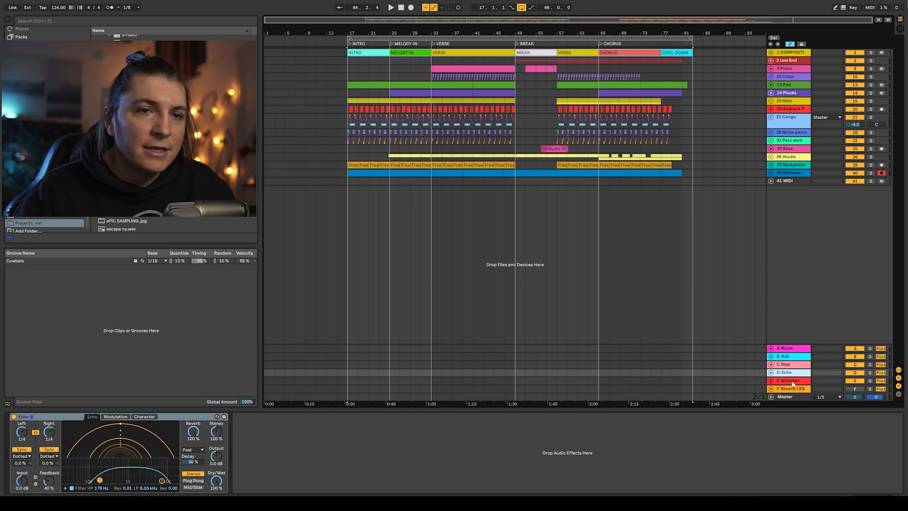
pyautogui.click(793, 381)
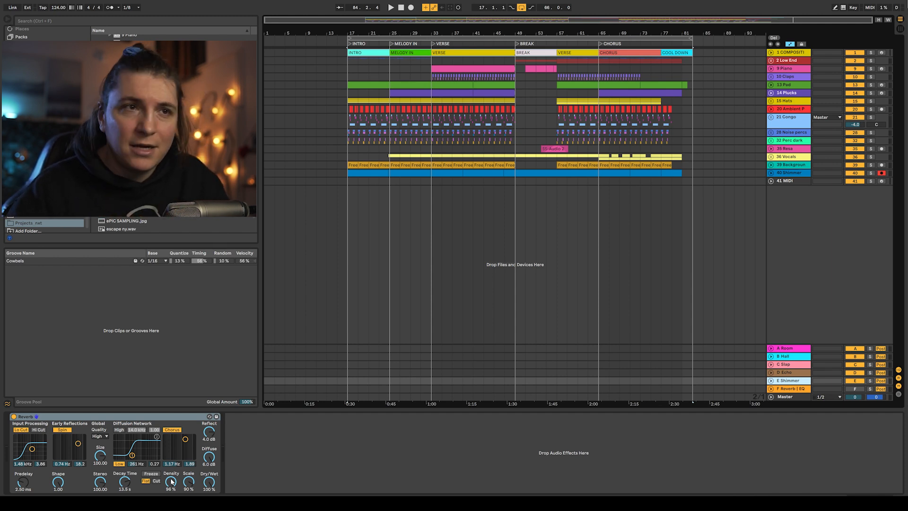
pyautogui.click(796, 389)
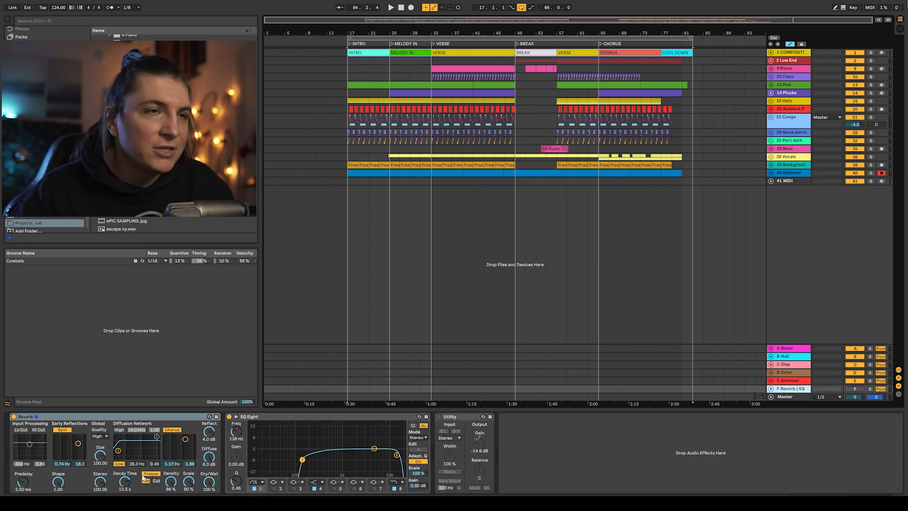
# - Unfold the Shimmer track and solo it for playback
pyautogui.click(771, 173)
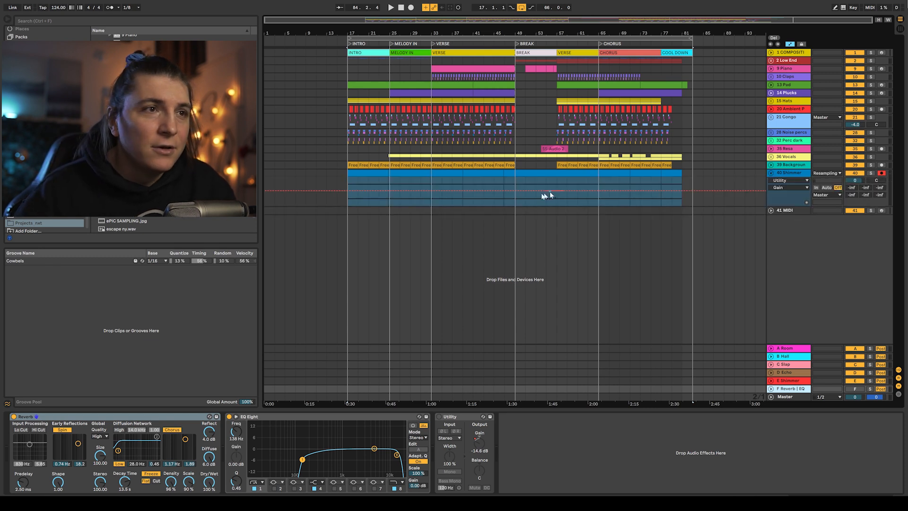
pyautogui.click(870, 173)
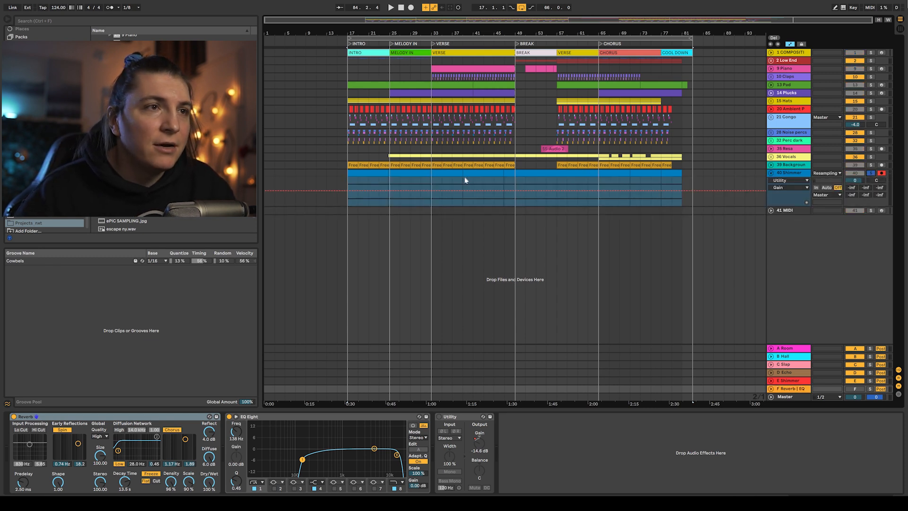
pyautogui.click(463, 180)
pyautogui.press('space')
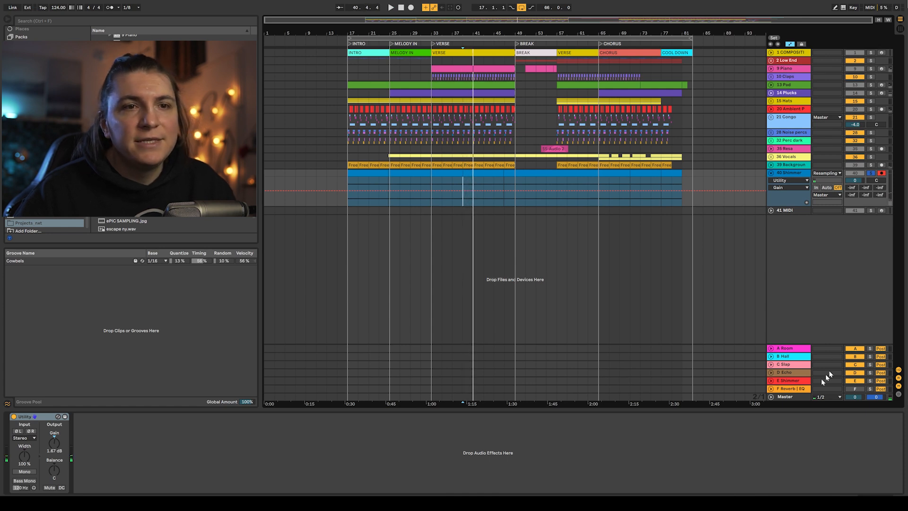
# - Inspect the device chains on the Reverb | EQ return, Congo, Hats and Bass tracks
pyautogui.click(801, 388)
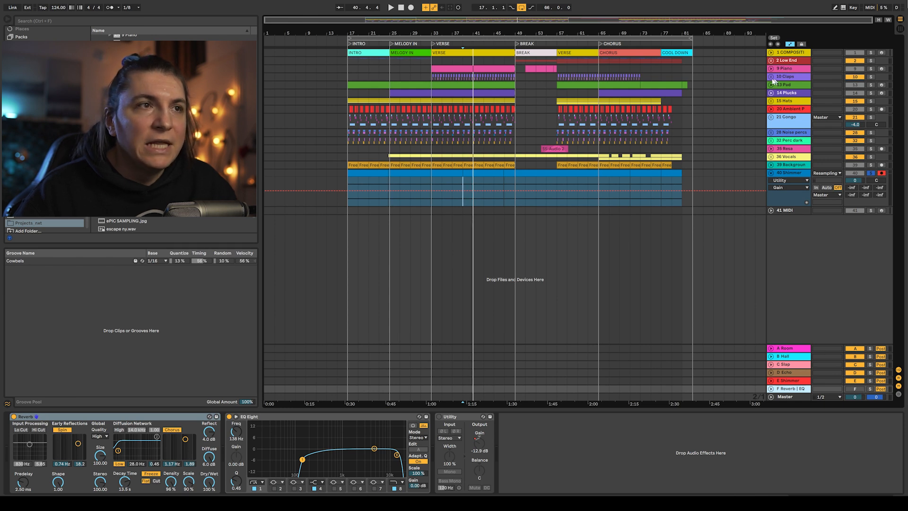
pyautogui.click(792, 119)
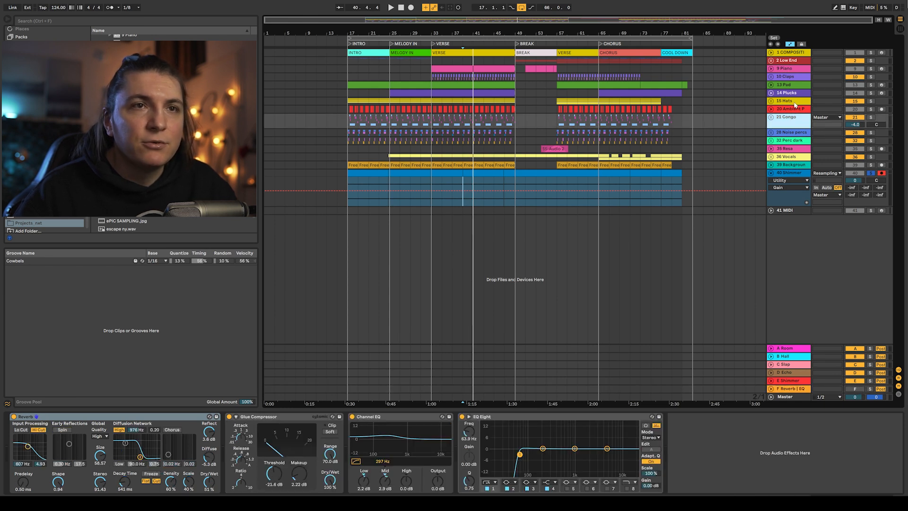
pyautogui.click(793, 102)
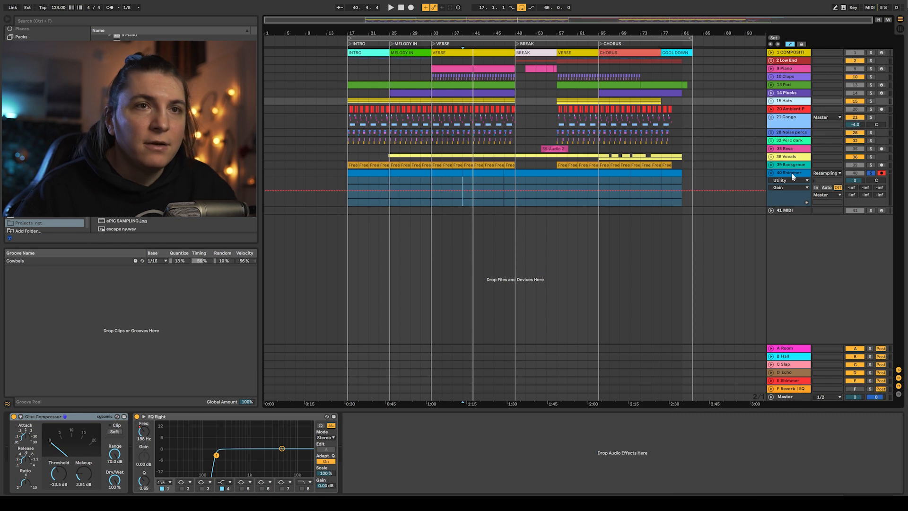
pyautogui.keyDown('shift'); pyautogui.click(797, 149); pyautogui.keyUp('shift')
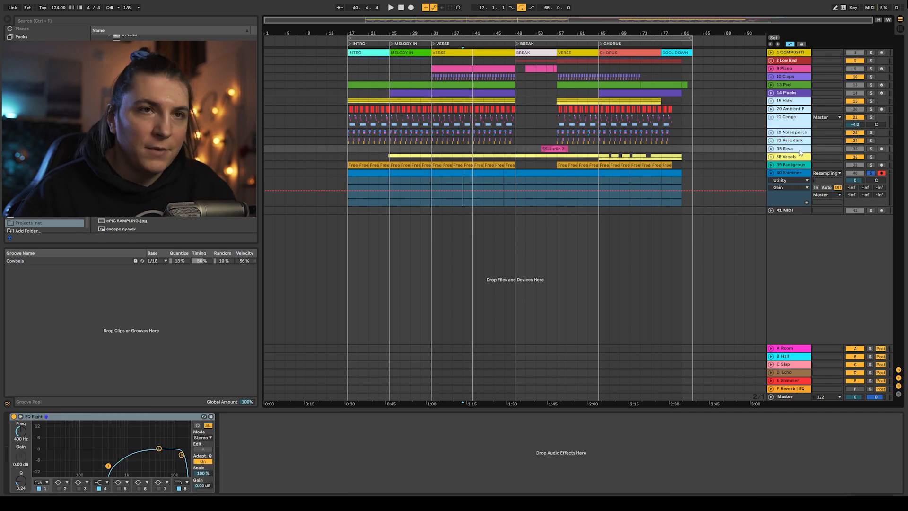
# - Solo the Bass track and toggle the Shimmer return track during playback
pyautogui.click(870, 149)
pyautogui.press('space')
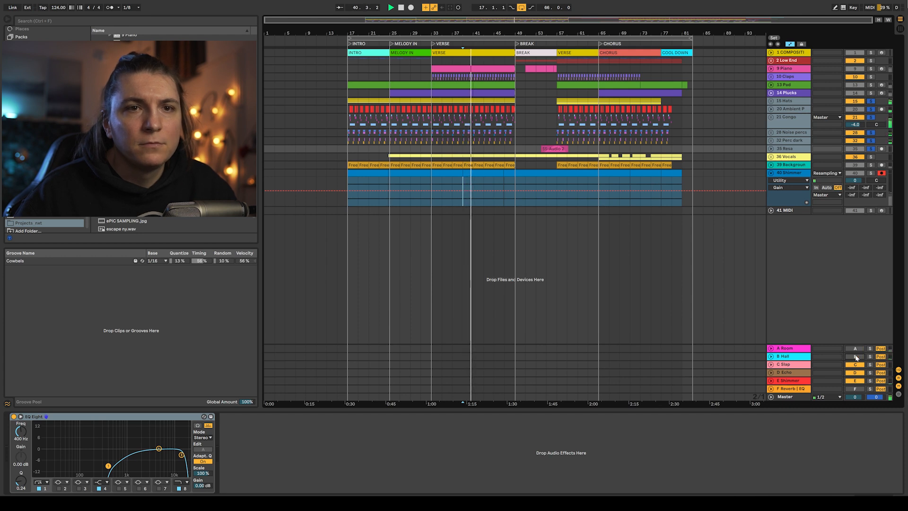
pyautogui.click(855, 382)
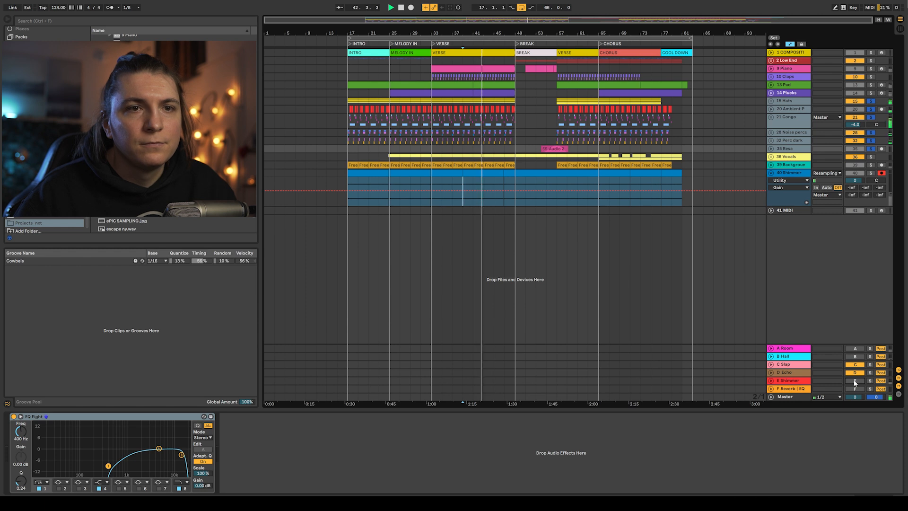
# - Toggle the Hall, Room and Shimmer return tracks during playback to compare, then stop playback
pyautogui.click(856, 357)
pyautogui.click(857, 349)
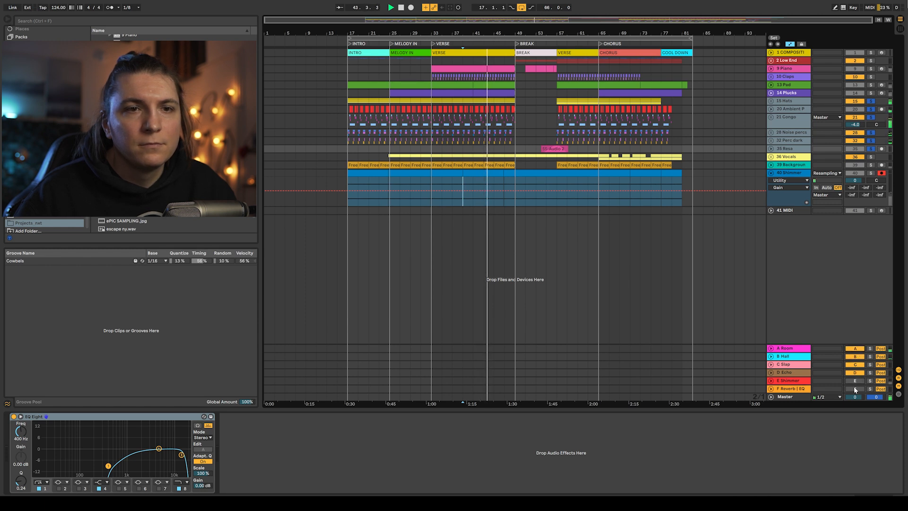
pyautogui.click(854, 381)
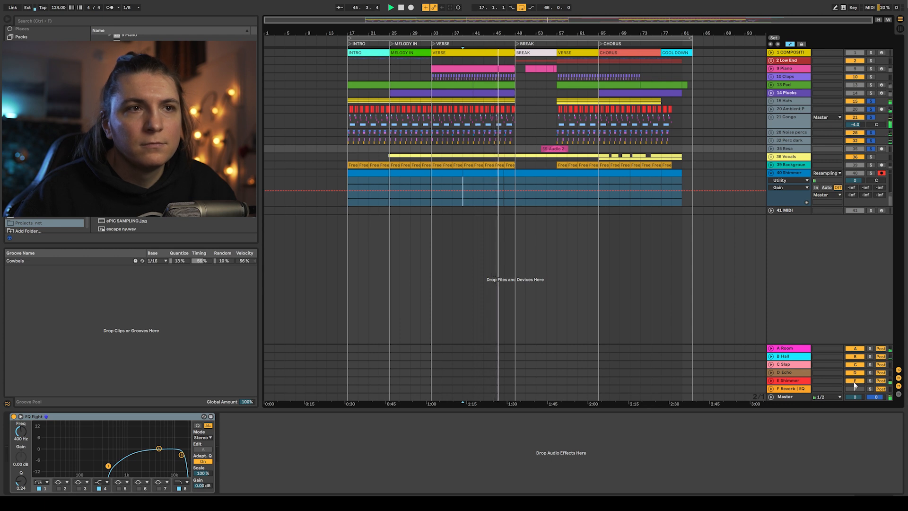
pyautogui.press('space')
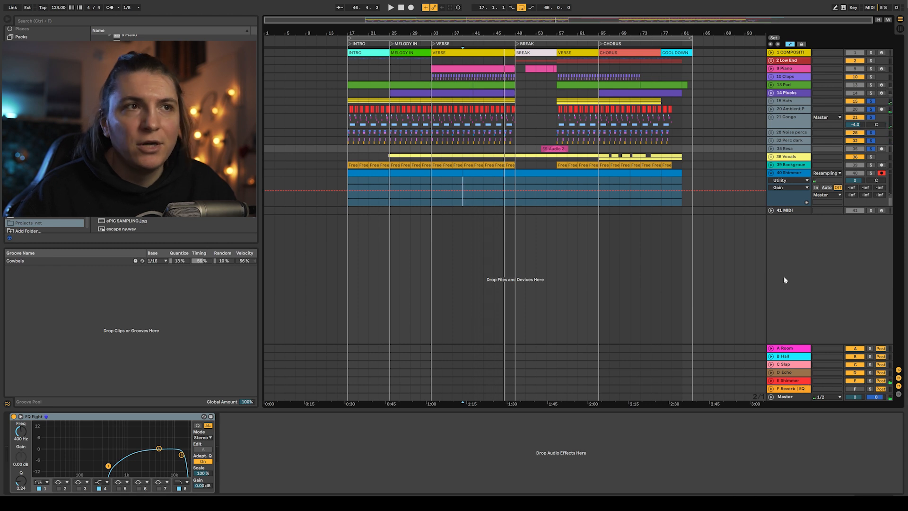
# - Play from the Melody In section and toggle the Room and Hall return tracks to compare their contribution
pyautogui.click(390, 109)
pyautogui.click(390, 80)
pyautogui.press('space')
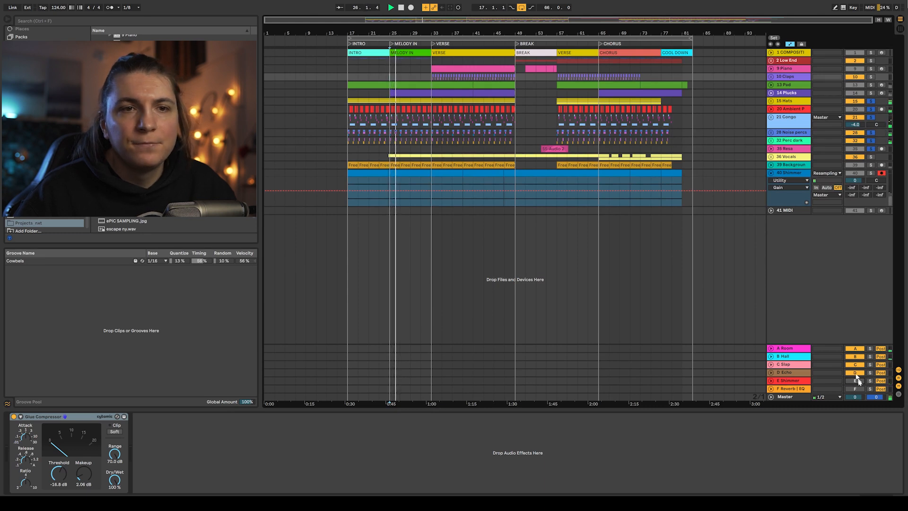
pyautogui.click(855, 349)
pyautogui.click(854, 358)
pyautogui.click(855, 349)
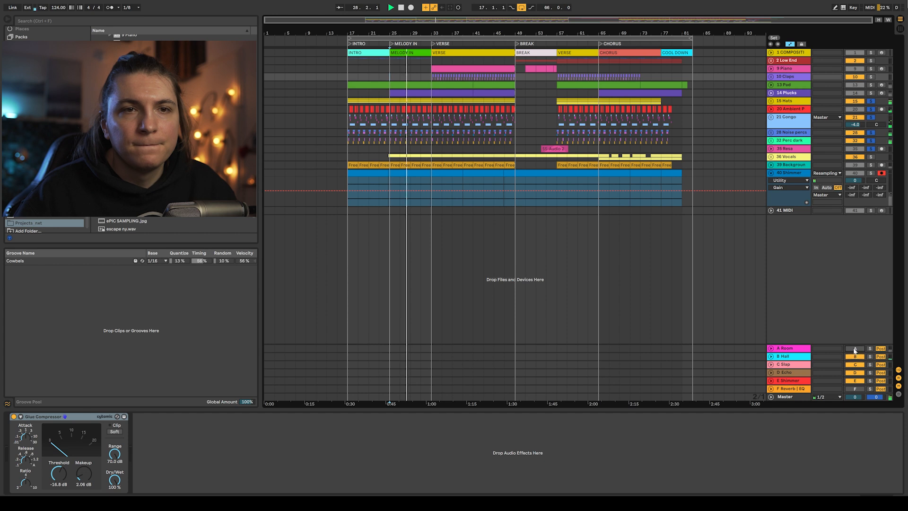
pyautogui.press('space')
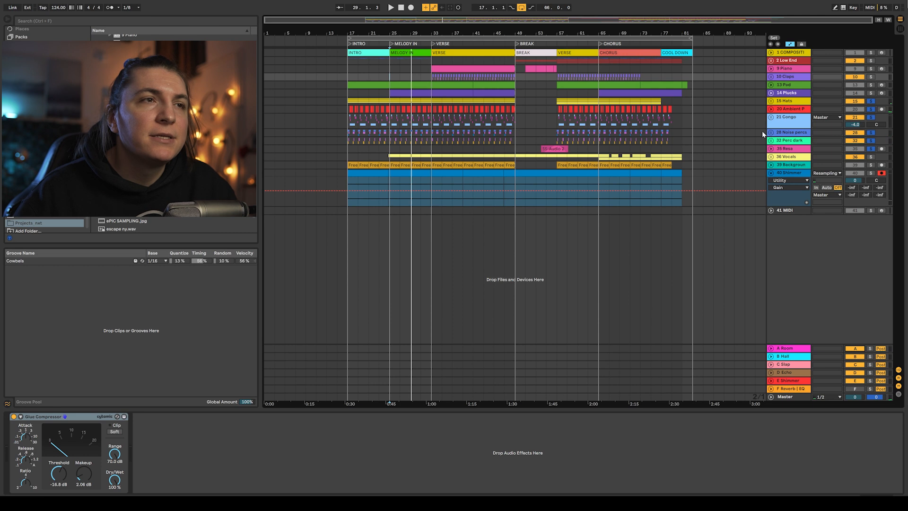
# - Unfold the Hats group, inspect its EQ Eight frequency automation, solo it for playback, then fold it
pyautogui.click(781, 103)
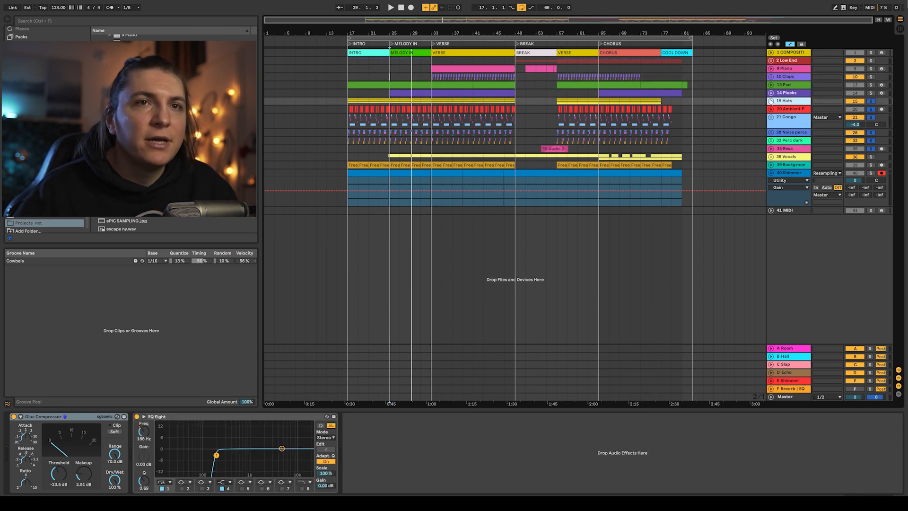
pyautogui.click(771, 101)
pyautogui.press('w')
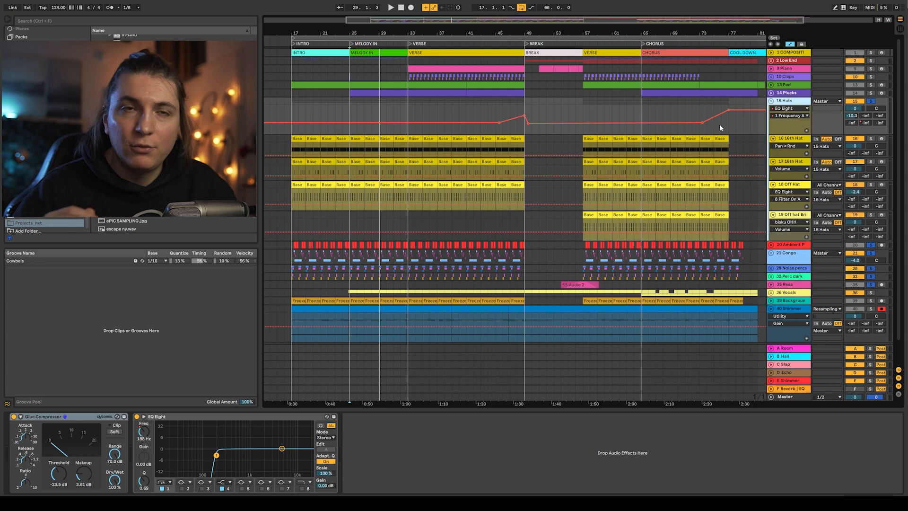
pyautogui.click(495, 110)
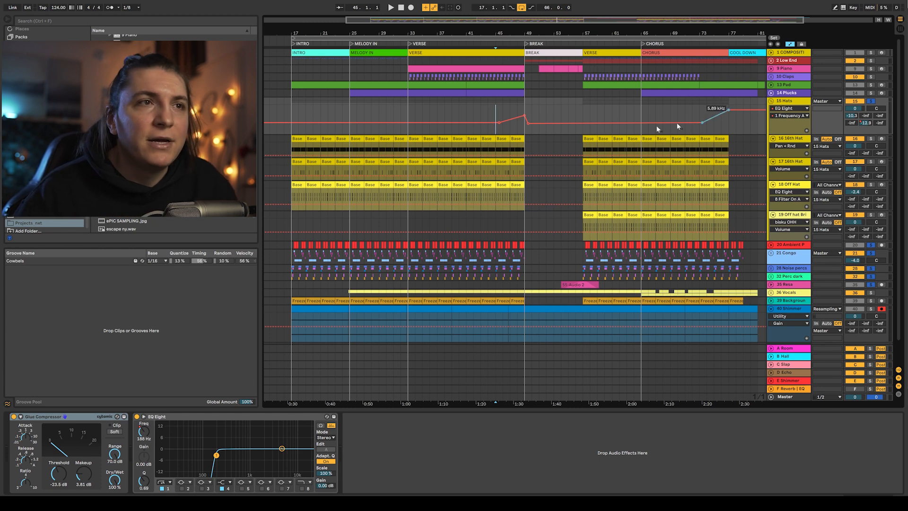
pyautogui.click(869, 103)
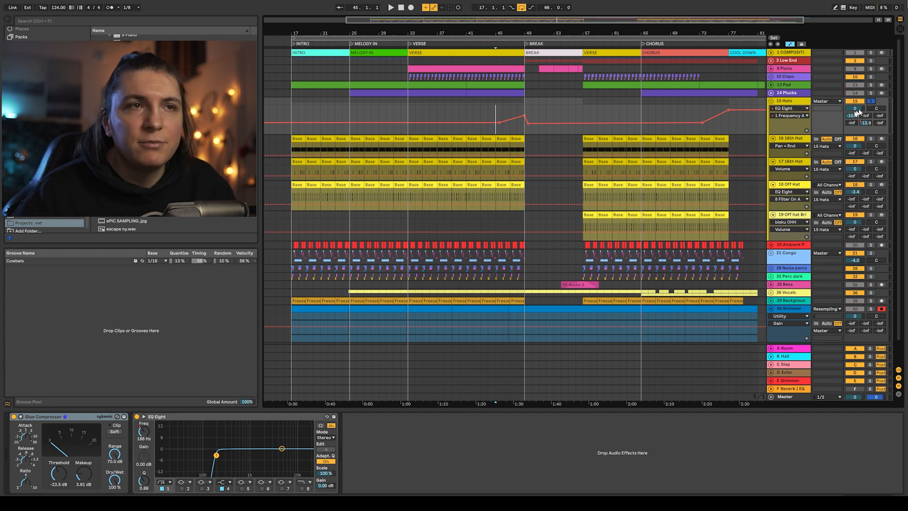
pyautogui.press('space')
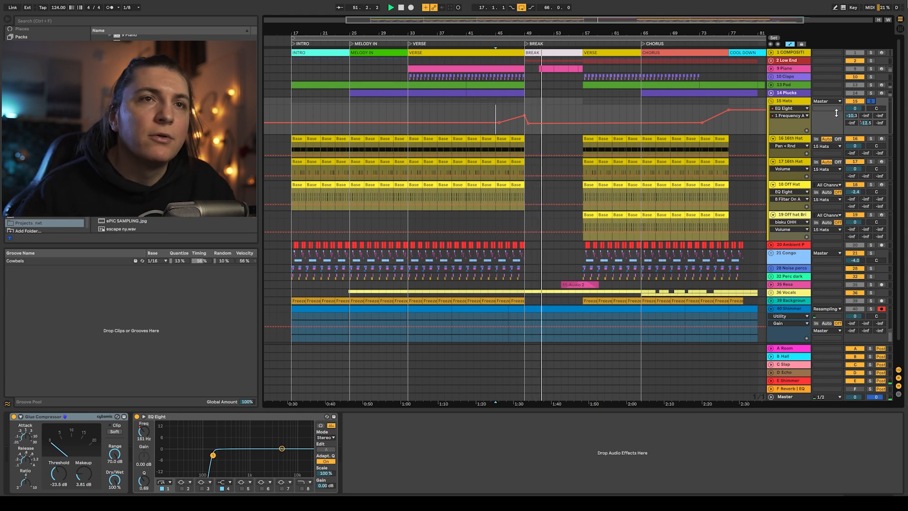
pyautogui.click(772, 101)
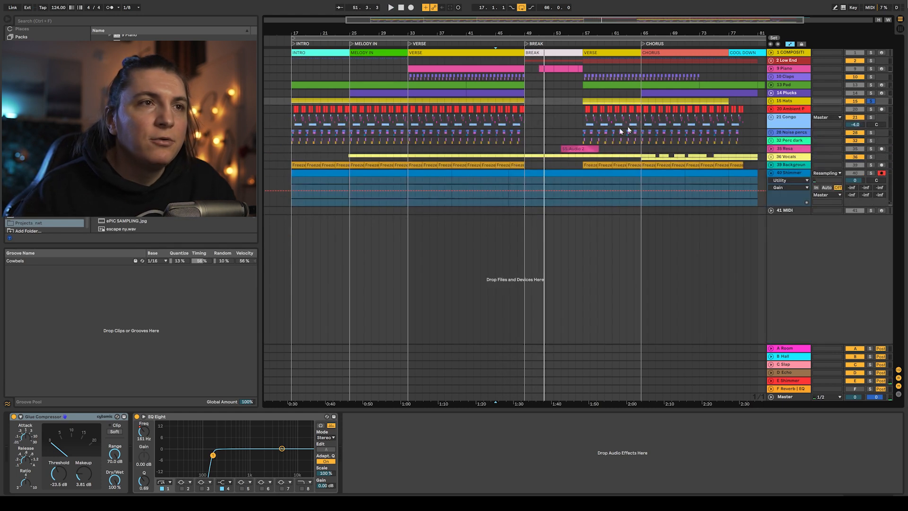
# - Unfold the Piano track and all other tracks to browse their clips and automation, then collapse them
pyautogui.click(771, 68)
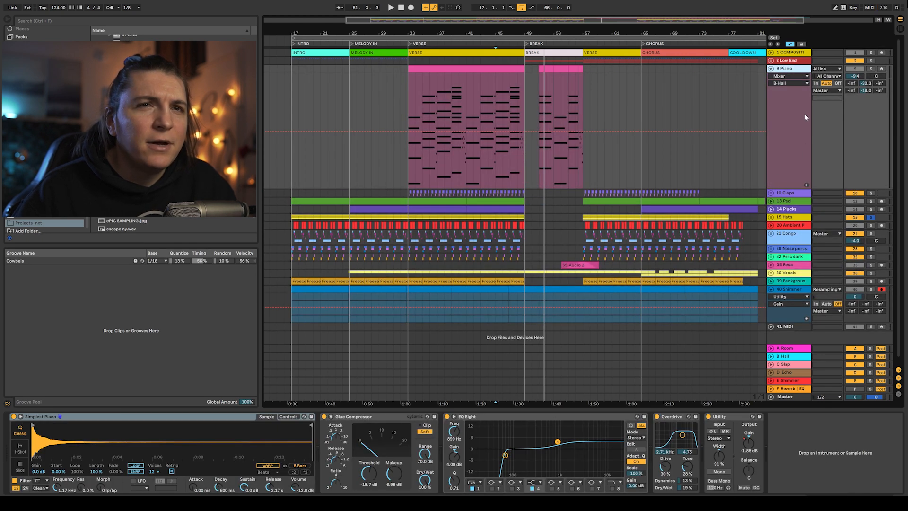
pyautogui.click(778, 193)
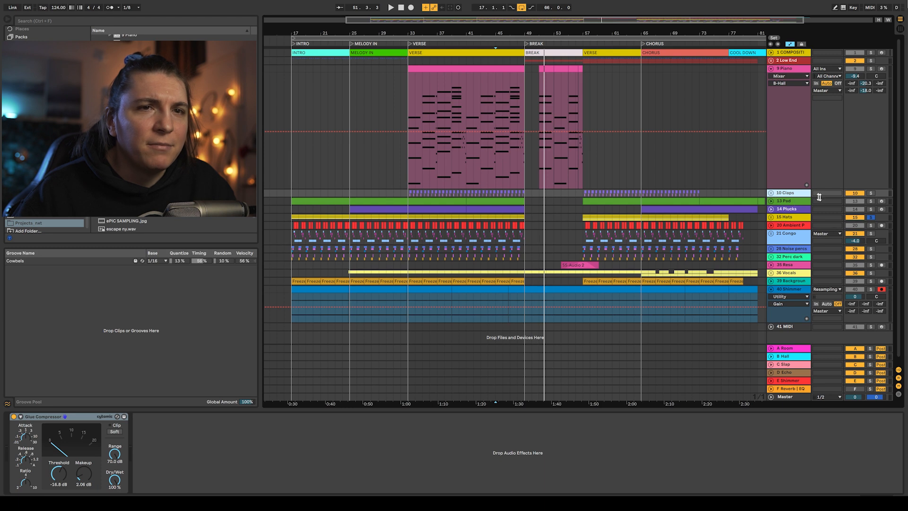
pyautogui.hotkey('alt', 'u')
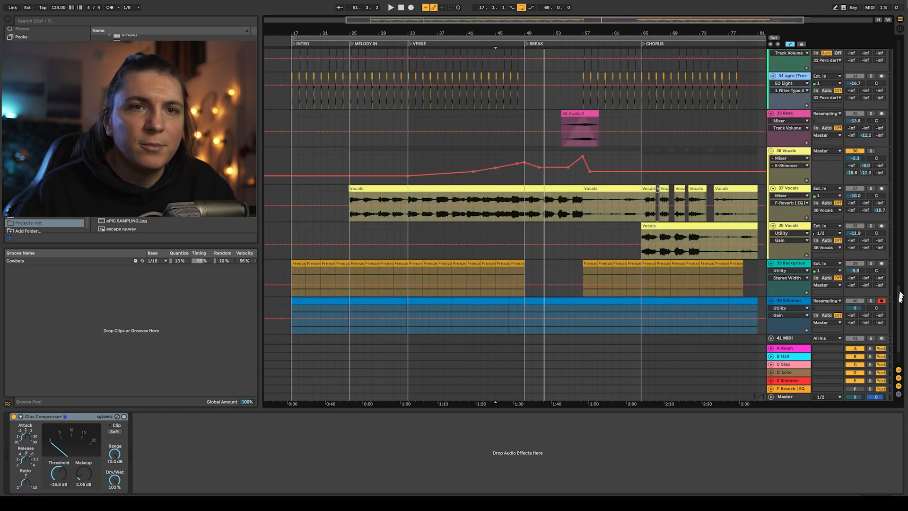
pyautogui.moveTo(904, 298); pyautogui.dragTo(899, 117)
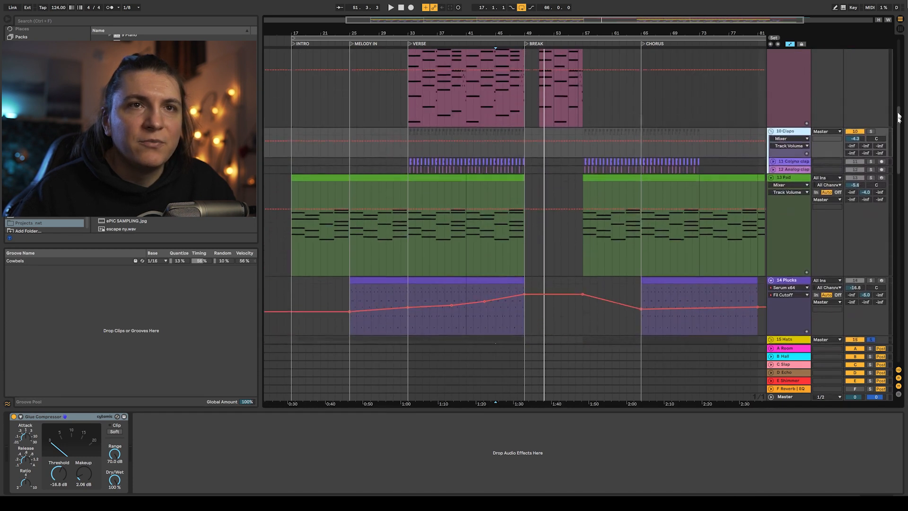
pyautogui.hotkey('alt', 'u')
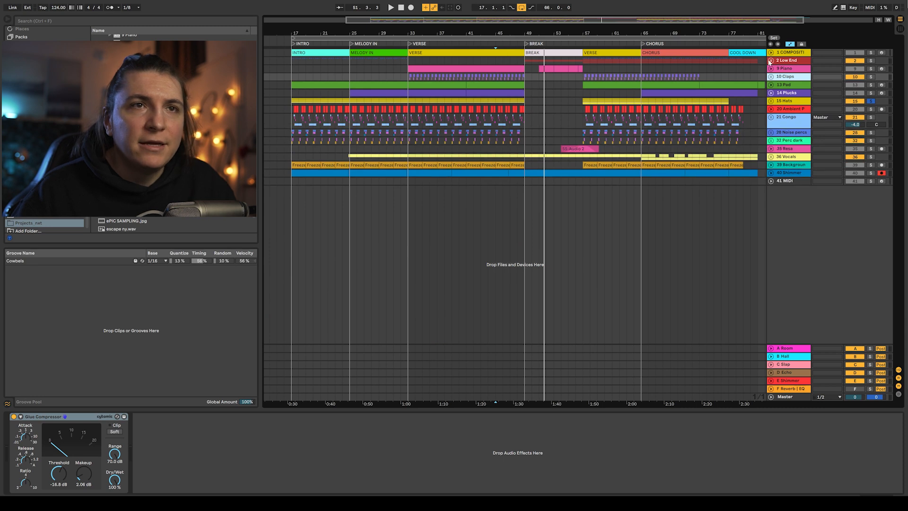
# - Unfold the Low End group and show the Bass track's EQ Eight frequency automation lane
pyautogui.click(771, 61)
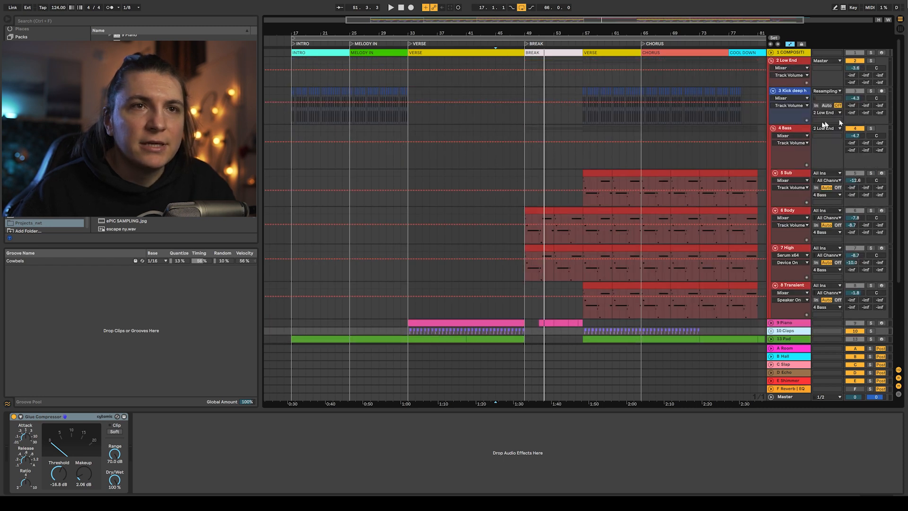
pyautogui.click(819, 140)
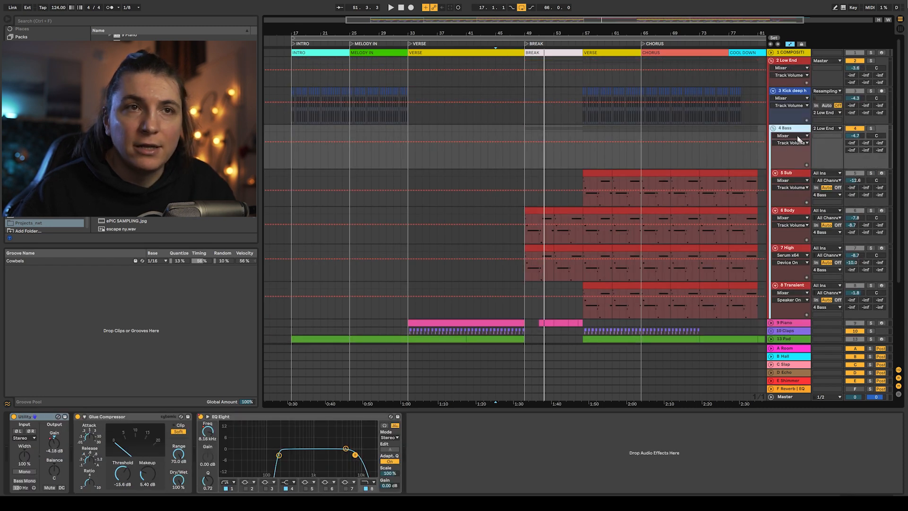
pyautogui.click(798, 136)
pyautogui.click(790, 145)
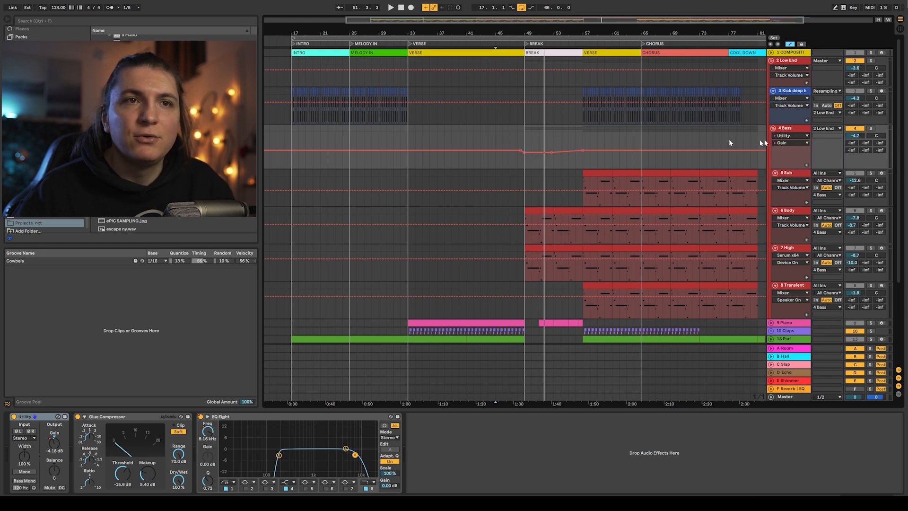
pyautogui.click(789, 143)
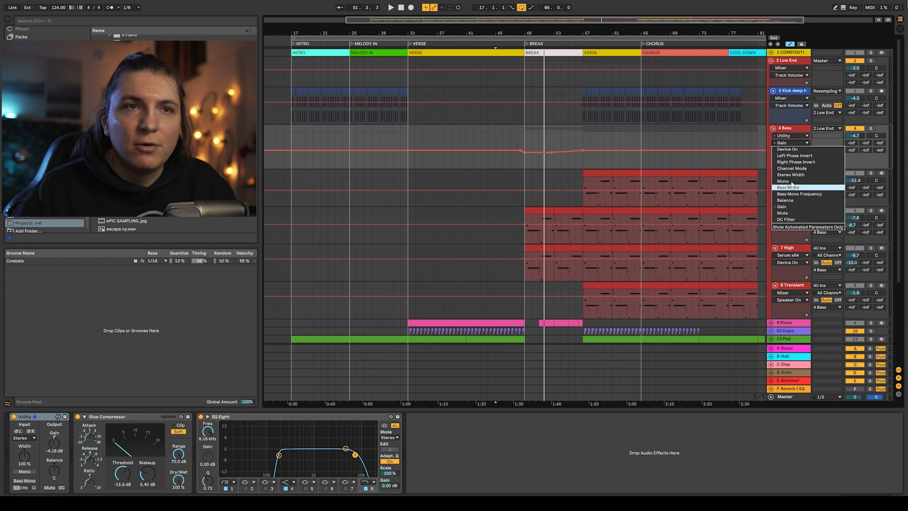
pyautogui.click(789, 137)
pyautogui.click(789, 136)
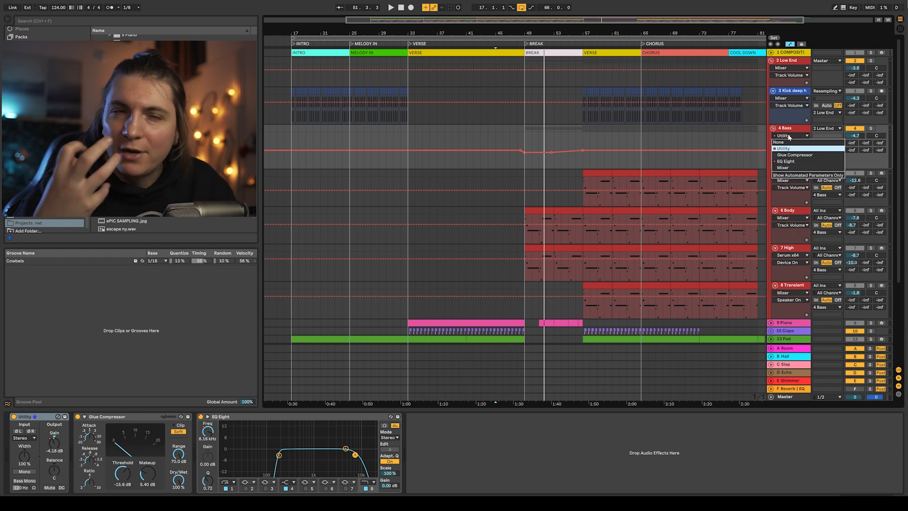
pyautogui.click(786, 161)
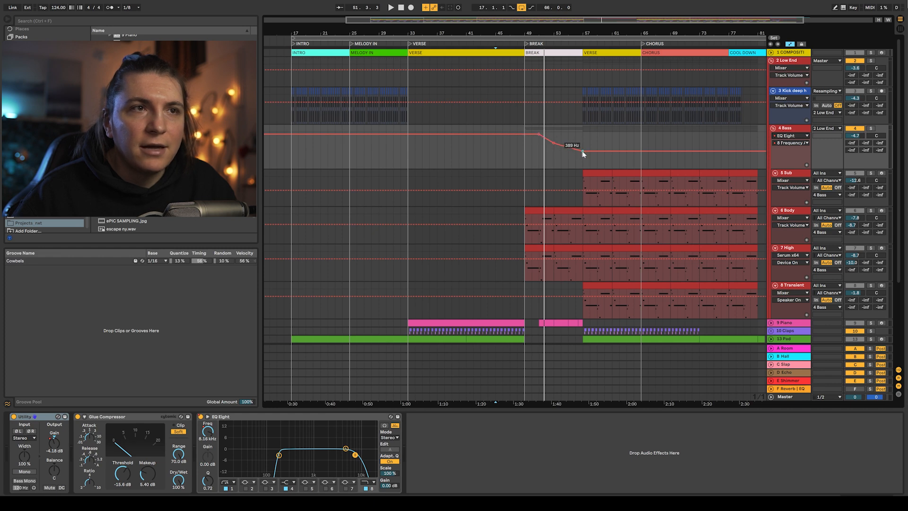
# - Browse the Bass track's EQ Eight automation parameters, viewing the Device On lane before clearing the lane selection
pyautogui.click(793, 142)
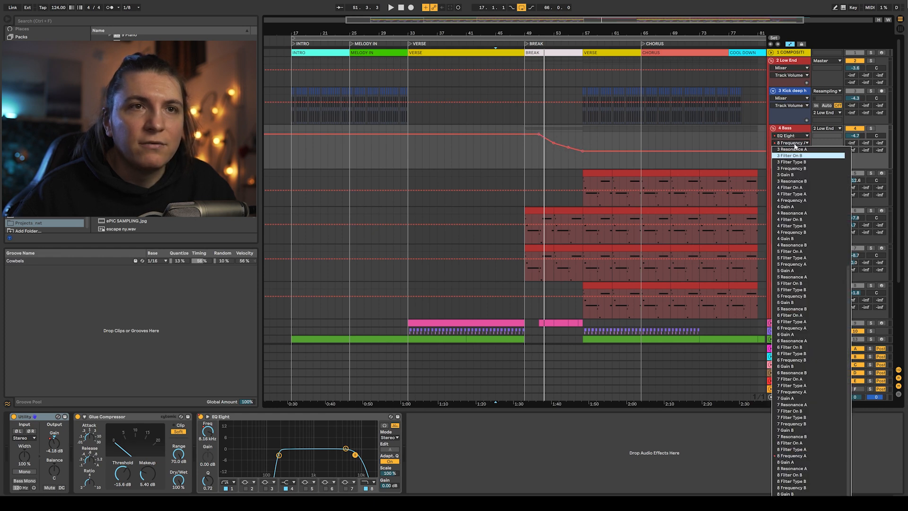
pyautogui.click(795, 142)
pyautogui.click(794, 138)
pyautogui.click(793, 171)
pyautogui.click(789, 137)
pyautogui.click(793, 155)
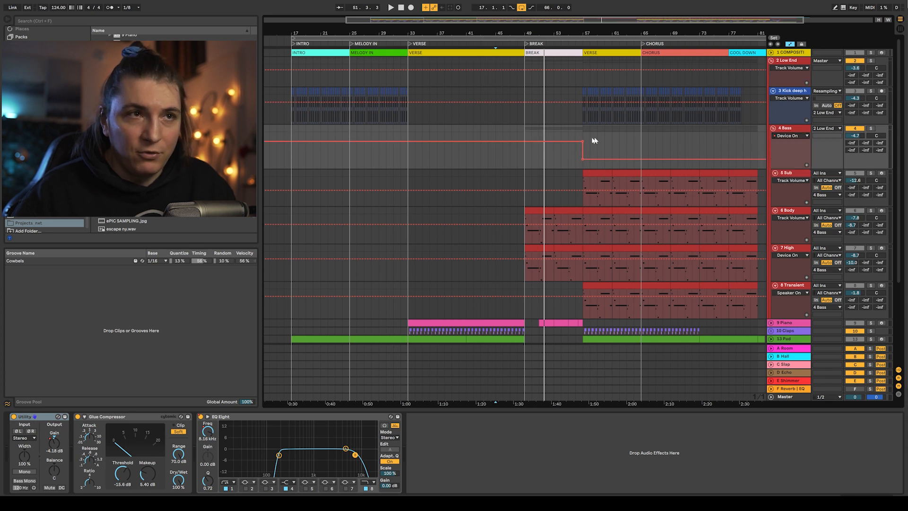
pyautogui.click(785, 138)
pyautogui.click(786, 141)
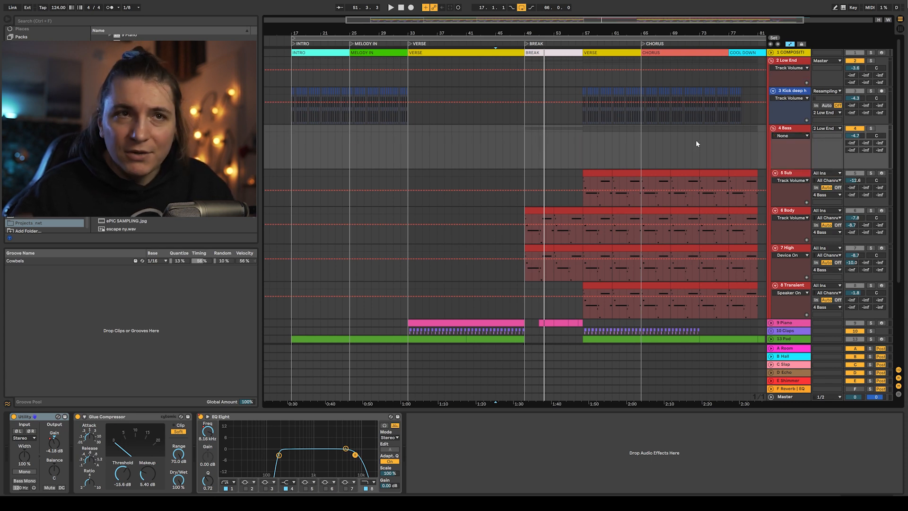
# - Solo the Bass track, show its Utility Gain automation and play from the Break section
pyautogui.click(525, 141)
pyautogui.click(870, 129)
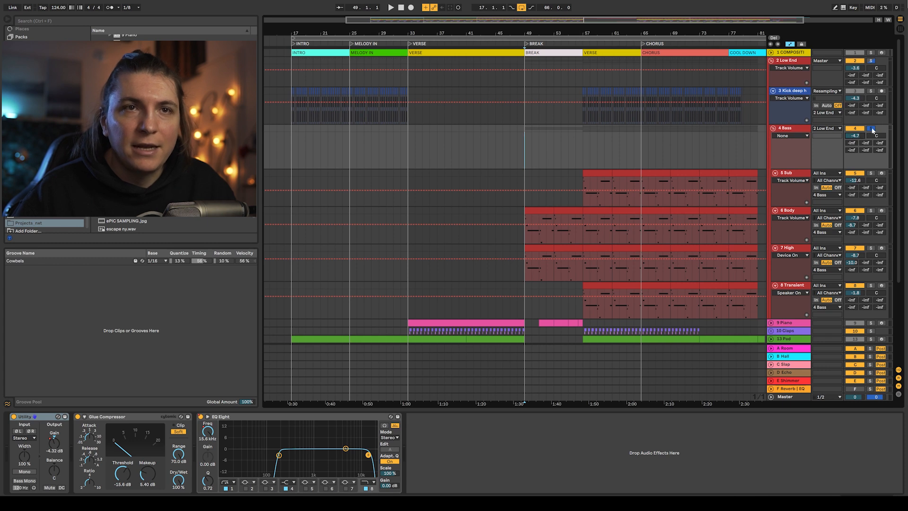
pyautogui.click(872, 130)
pyautogui.click(790, 136)
pyautogui.click(798, 152)
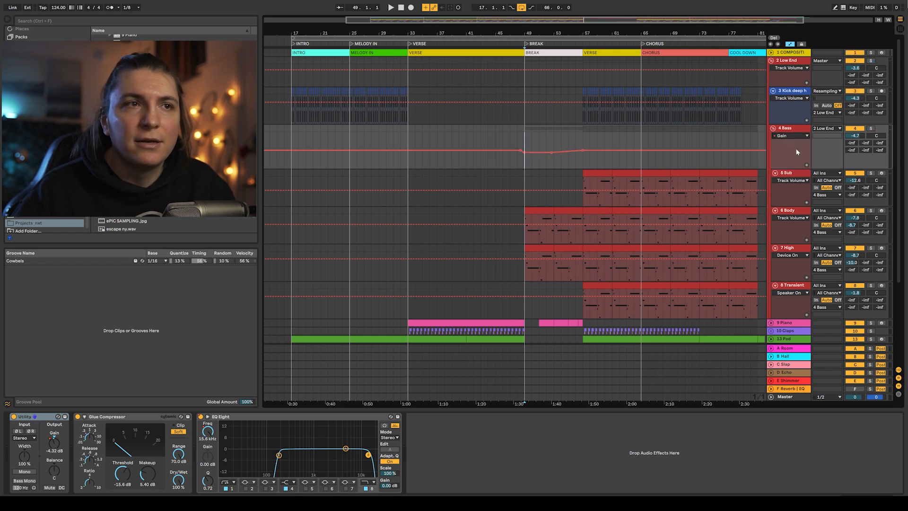
pyautogui.press('space')
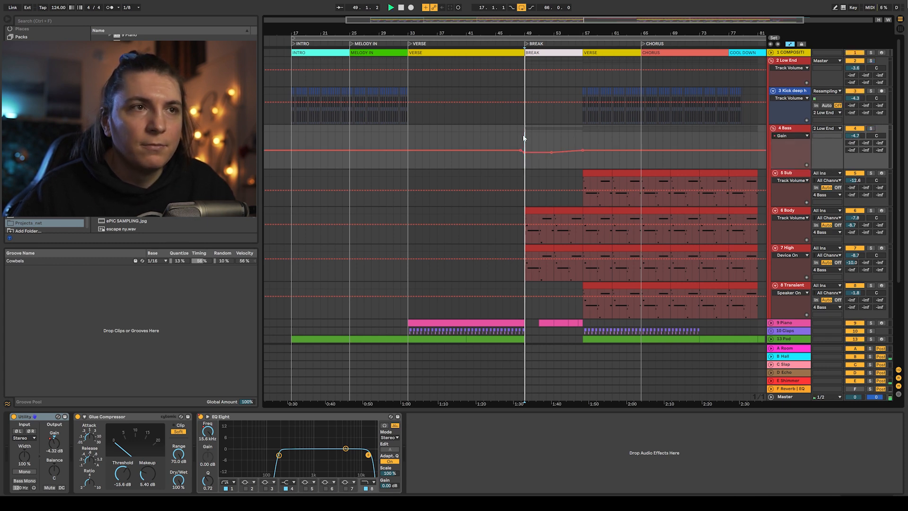
# - Switch the Bass automation lane to EQ Eight 8 Frequency A during playback, then to EQ Eight Device On
pyautogui.click(784, 136)
pyautogui.click(785, 155)
pyautogui.click(795, 137)
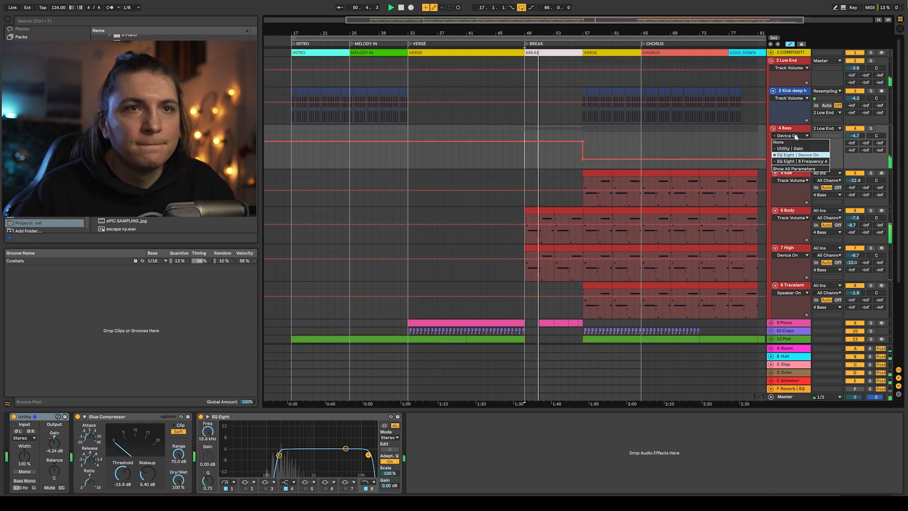
pyautogui.click(799, 161)
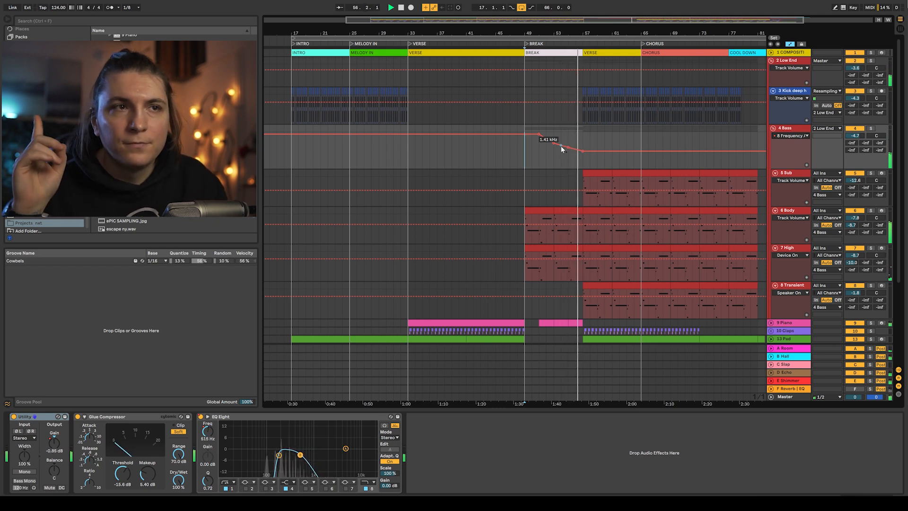
pyautogui.press('space')
pyautogui.click(792, 136)
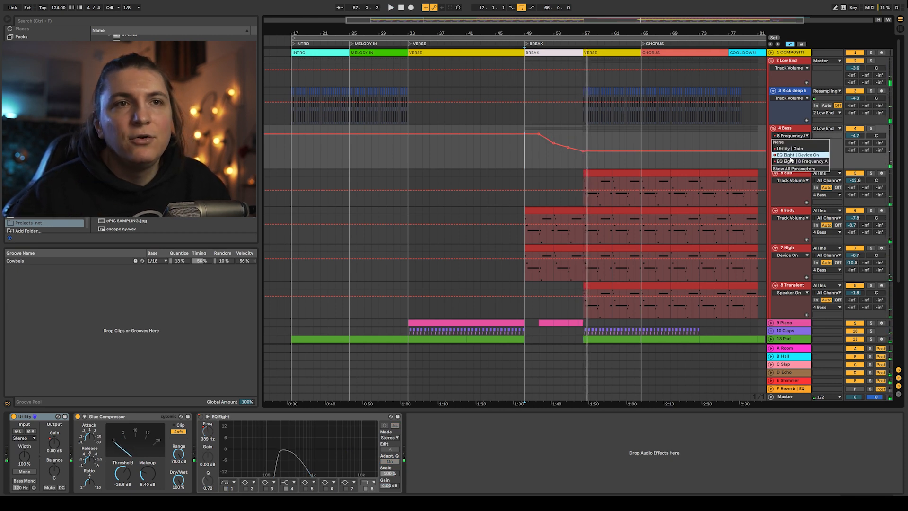
pyautogui.click(794, 155)
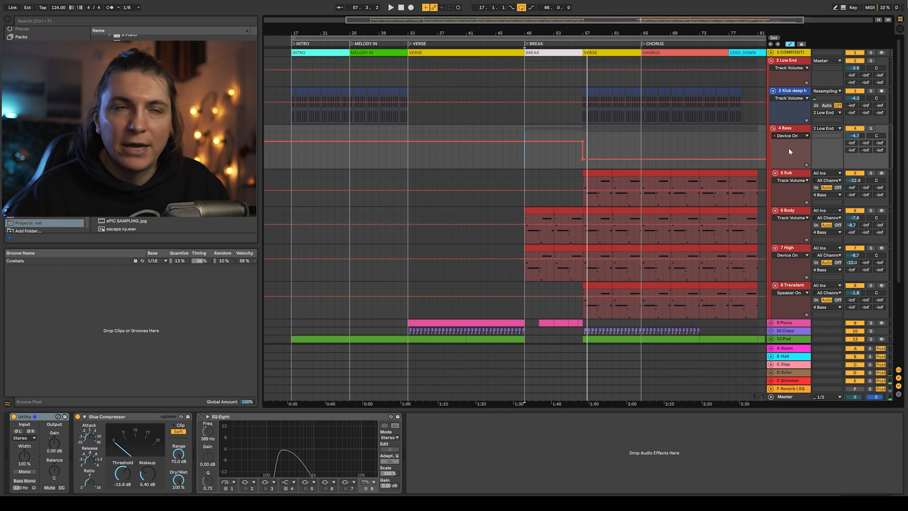
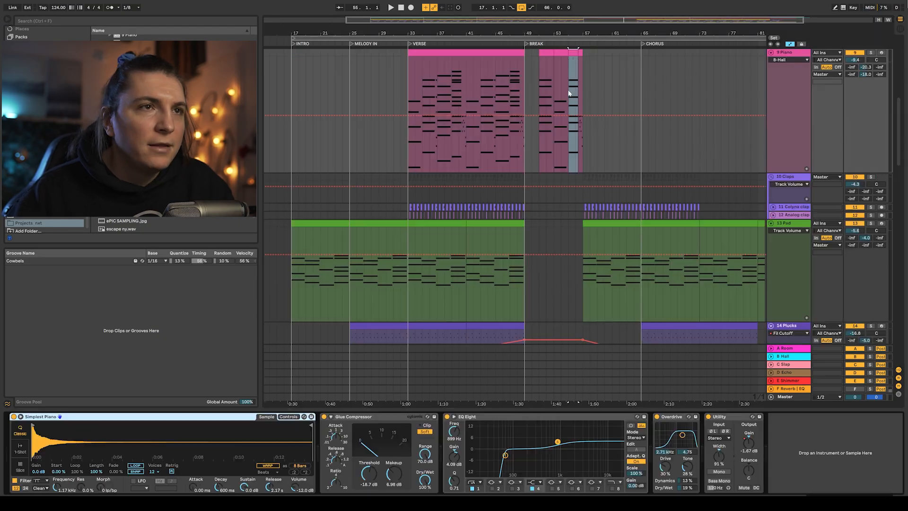
# - Zoom into the Break section, solo the Piano track and play its Break clip from the clip start
pyautogui.moveTo(561, 26); pyautogui.dragTo(642, 71)
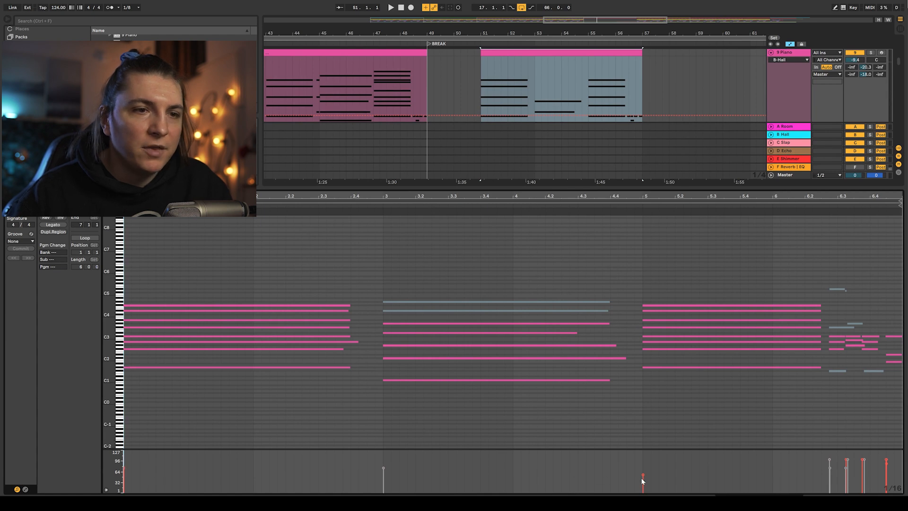
pyautogui.click(871, 52)
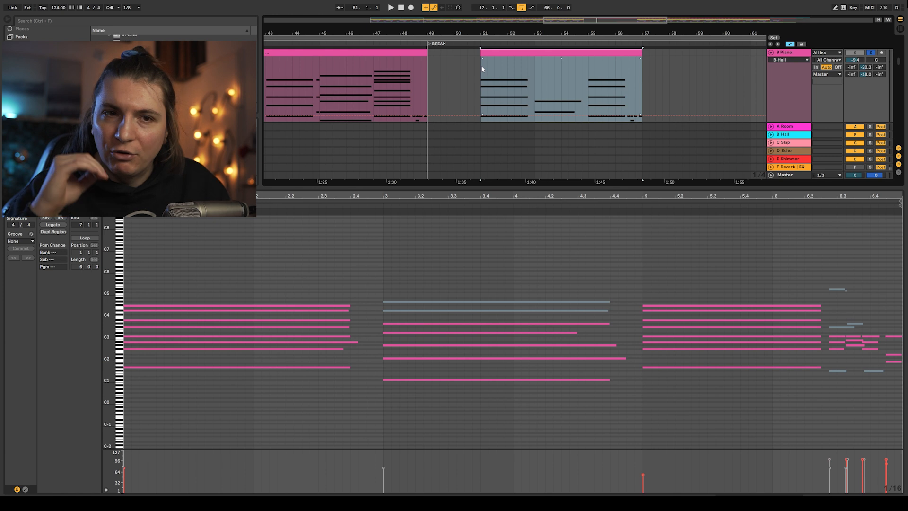
pyautogui.press('space')
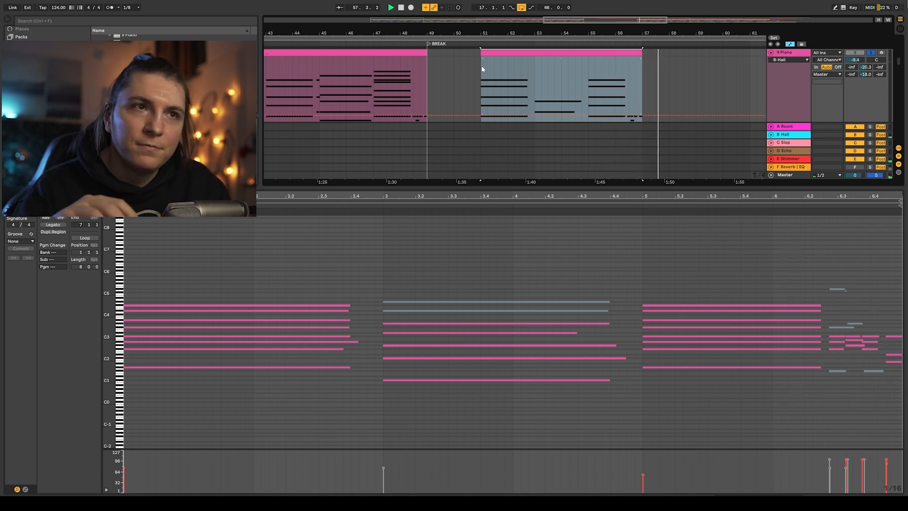
pyautogui.press('space')
pyautogui.press('space')
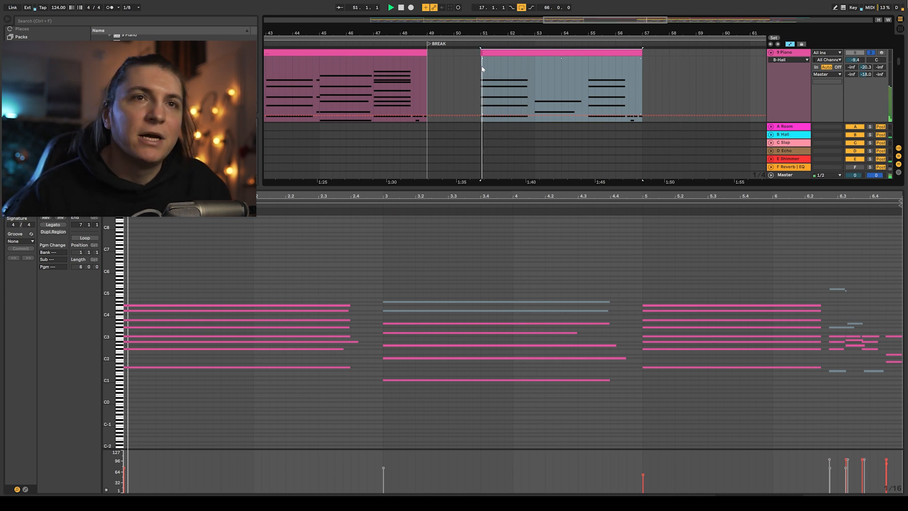
pyautogui.press('space')
pyautogui.click(479, 67)
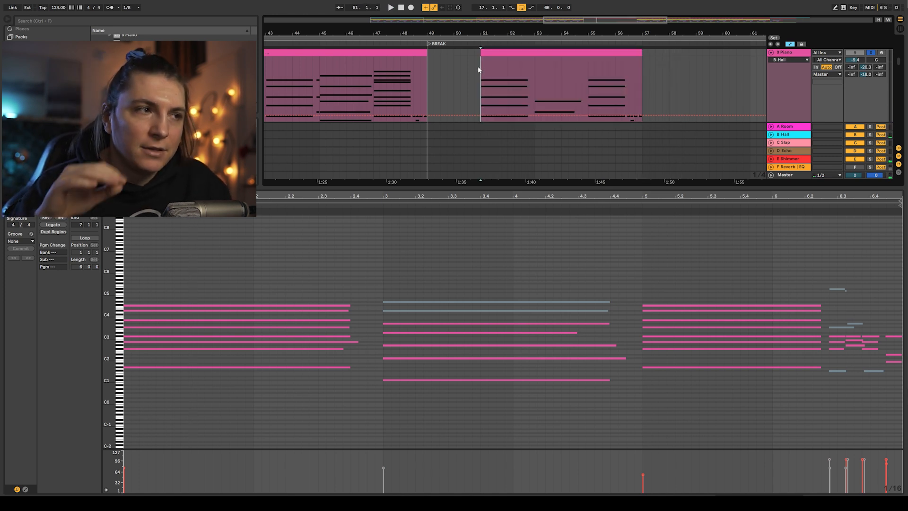
pyautogui.press('space')
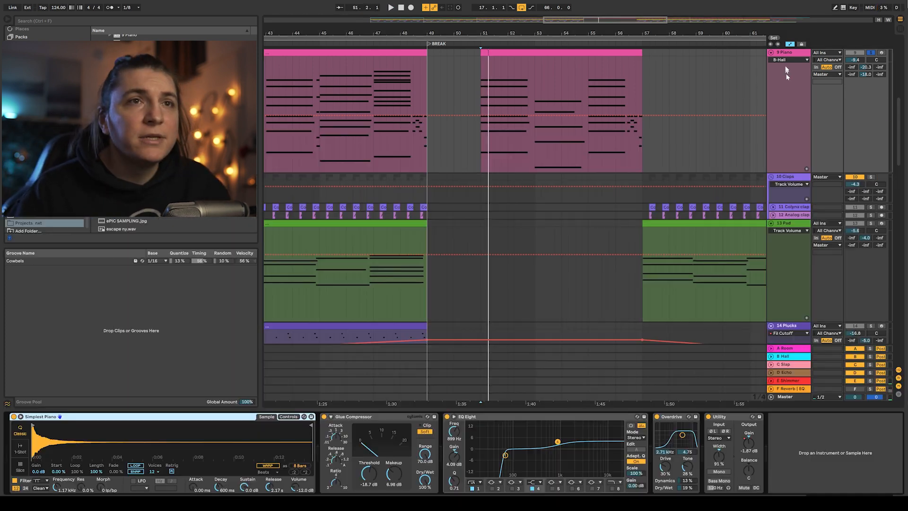
# - Collapse the Piano track, expand the Reso track and select its Audio 2 clip while playing the arrangement
pyautogui.keyDown('alt'); pyautogui.click(773, 53); pyautogui.keyUp('alt')
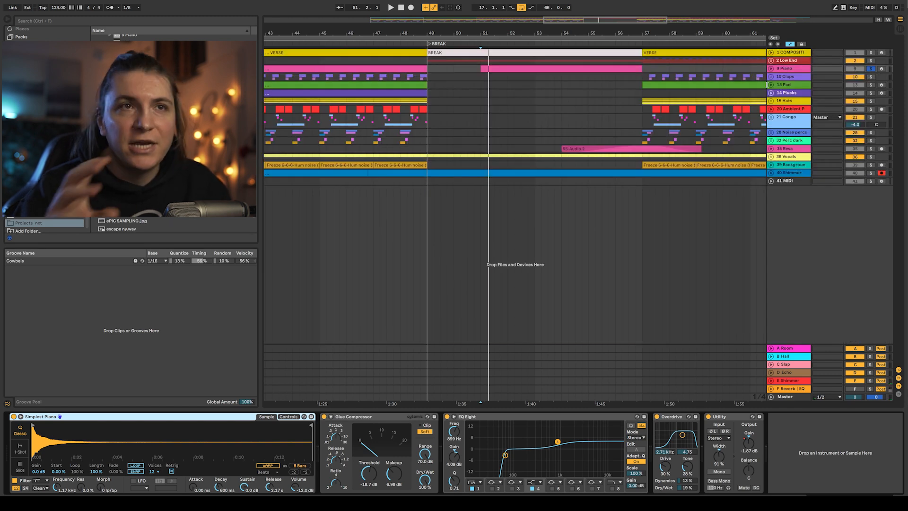
pyautogui.moveTo(629, 34); pyautogui.dragTo(570, 33)
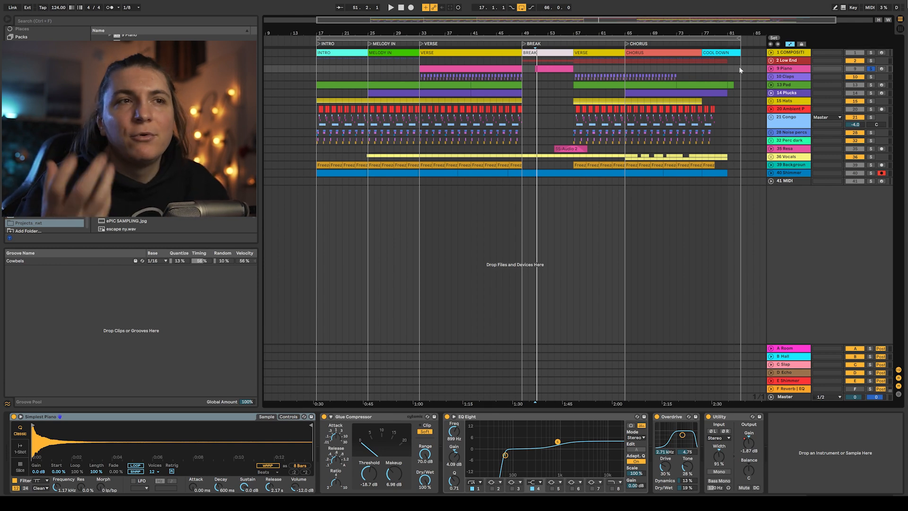
pyautogui.click(770, 149)
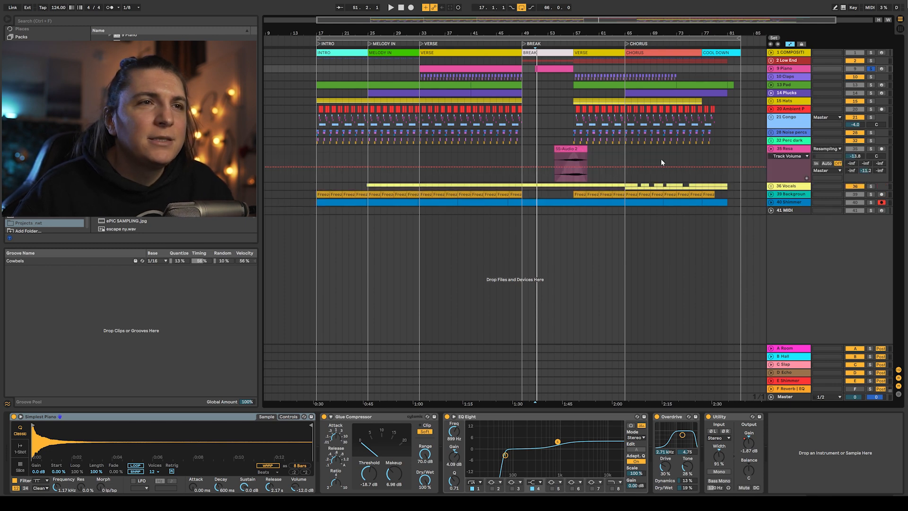
pyautogui.click(558, 162)
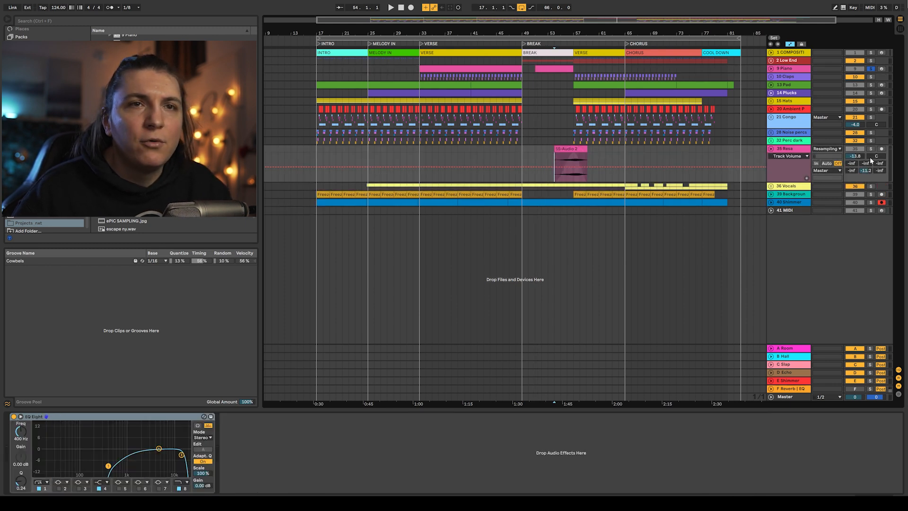
pyautogui.press('space')
pyautogui.moveTo(588, 26); pyautogui.dragTo(585, 47)
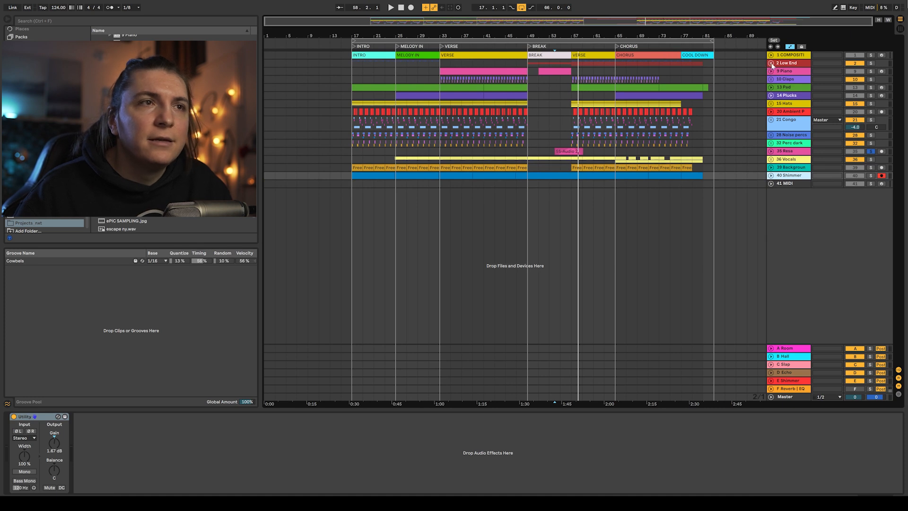
# - Expand and collapse the Low End group, then play the full arrangement from the intro
pyautogui.click(771, 63)
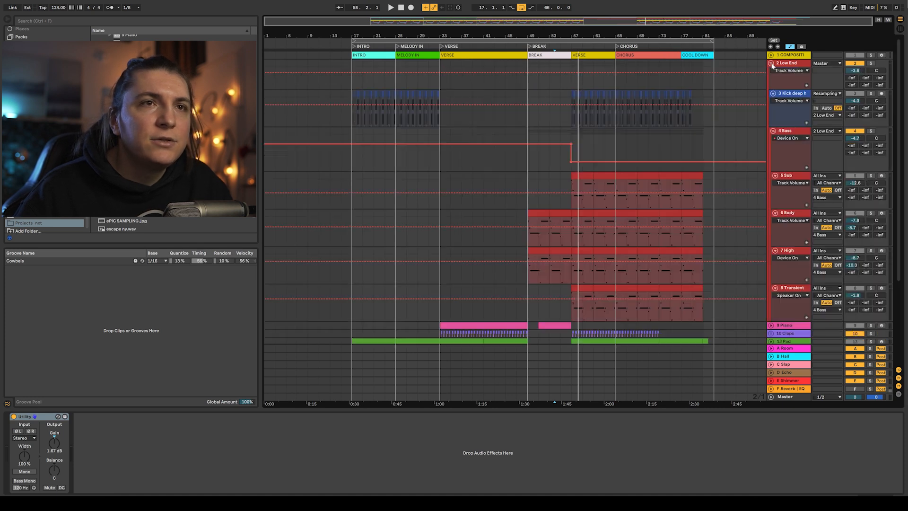
pyautogui.click(771, 64)
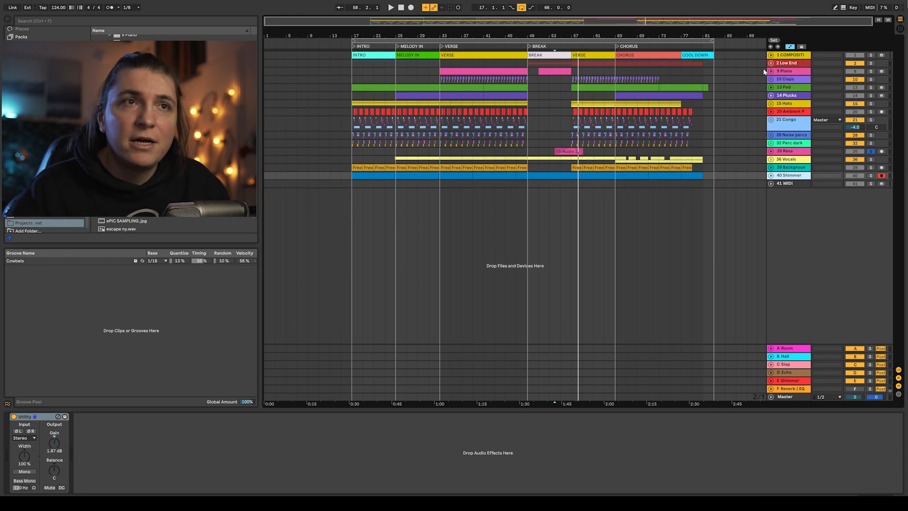
pyautogui.moveTo(712, 42); pyautogui.dragTo(736, 42)
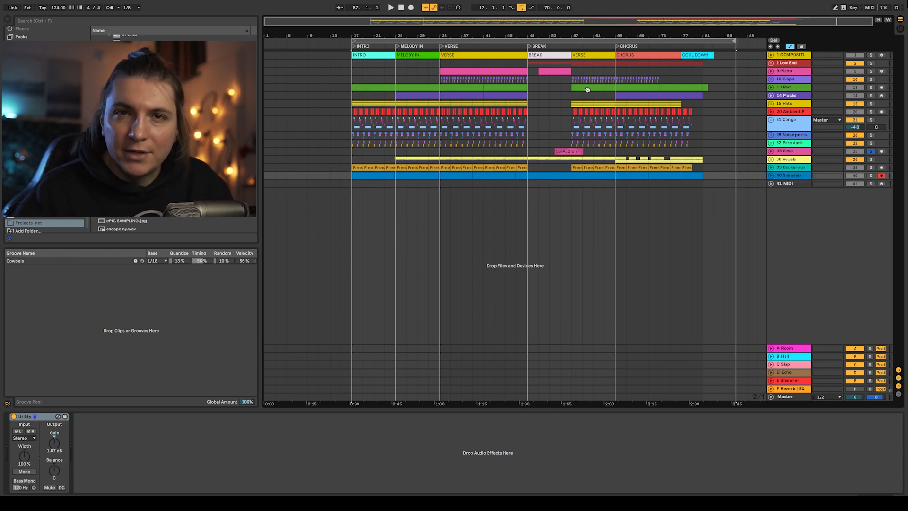
pyautogui.press('space')
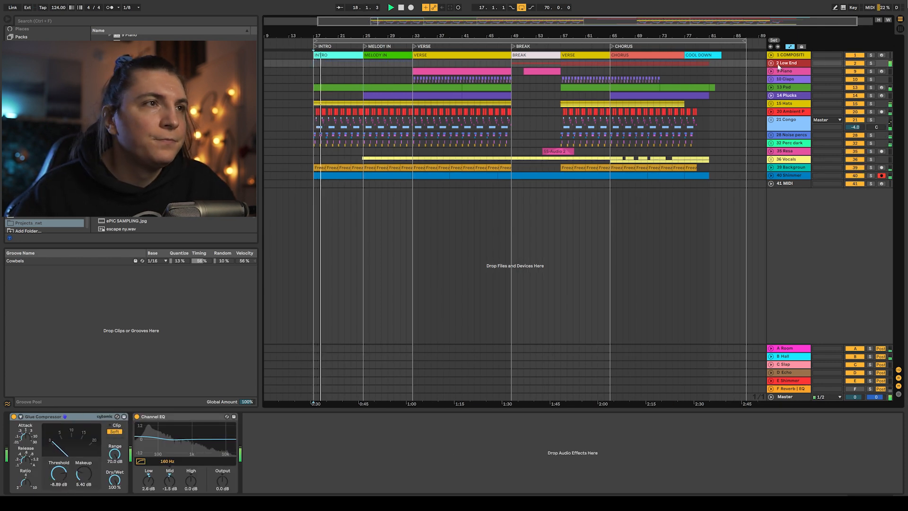
# - Expand the Pad track and open its clip's notes before returning to the device view
pyautogui.click(771, 88)
pyautogui.doubleClick(345, 94)
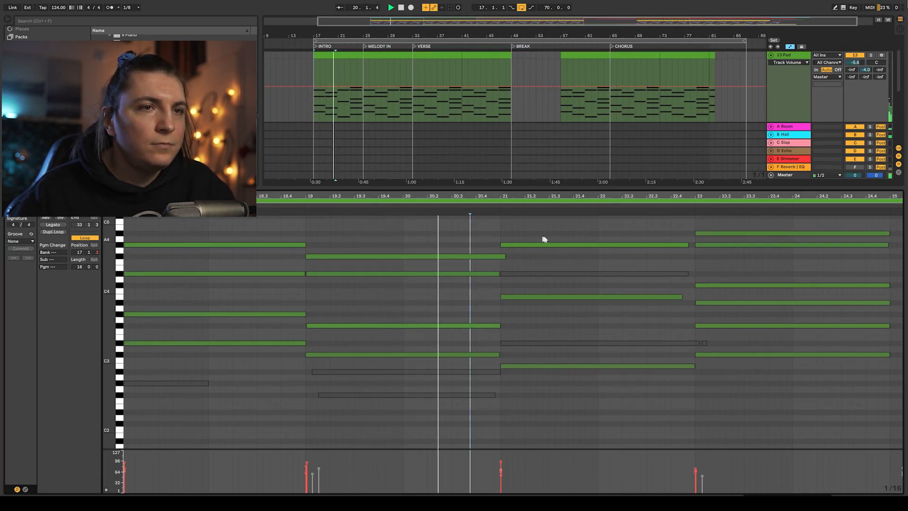
pyautogui.hotkey('shift', 'Tab')
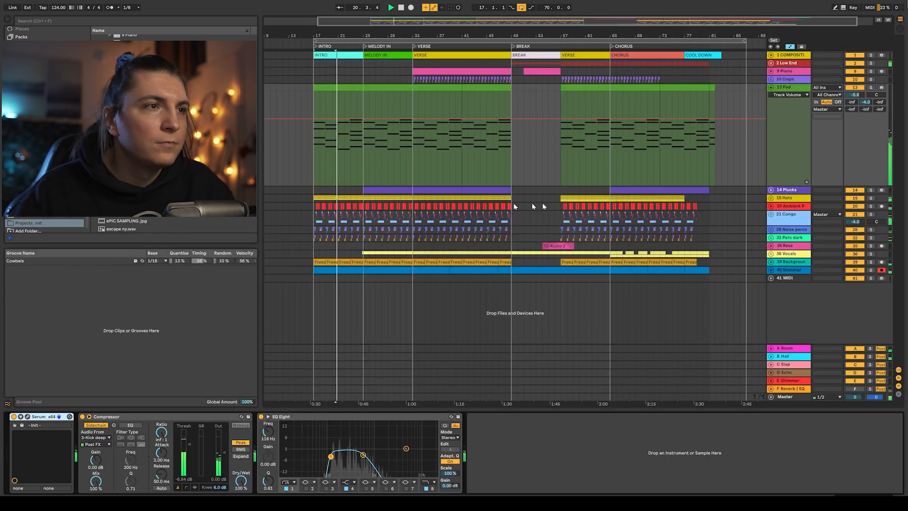
# - Expand the Ambient P track, zoom into the intro percussion and show the automation lanes
pyautogui.click(771, 206)
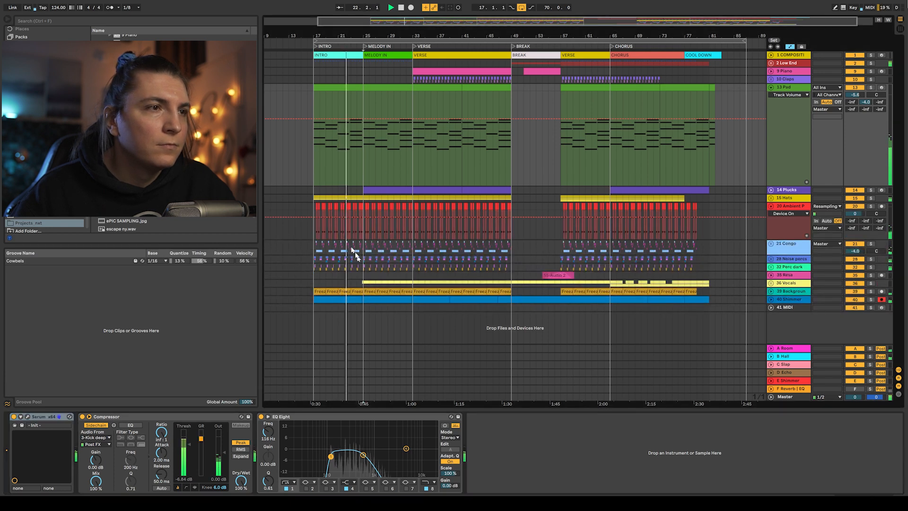
pyautogui.moveTo(355, 253); pyautogui.dragTo(318, 206)
pyautogui.press('z')
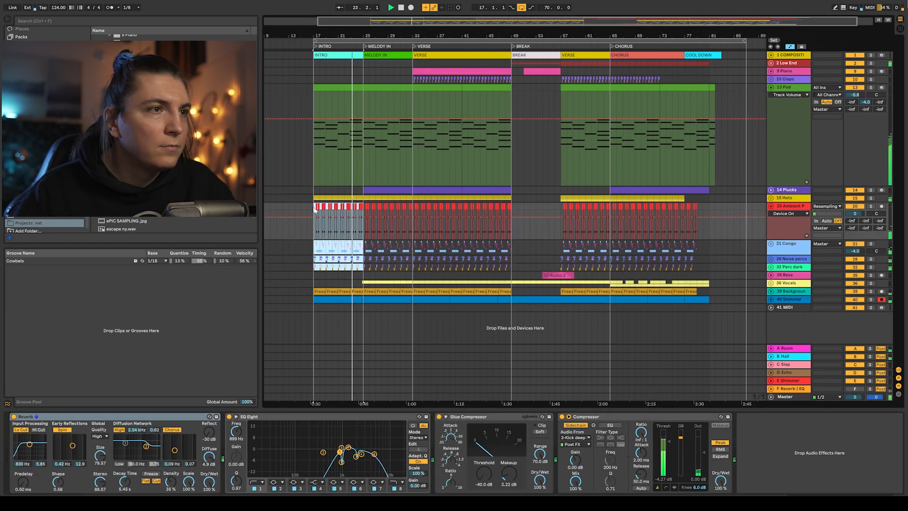
pyautogui.click(493, 204)
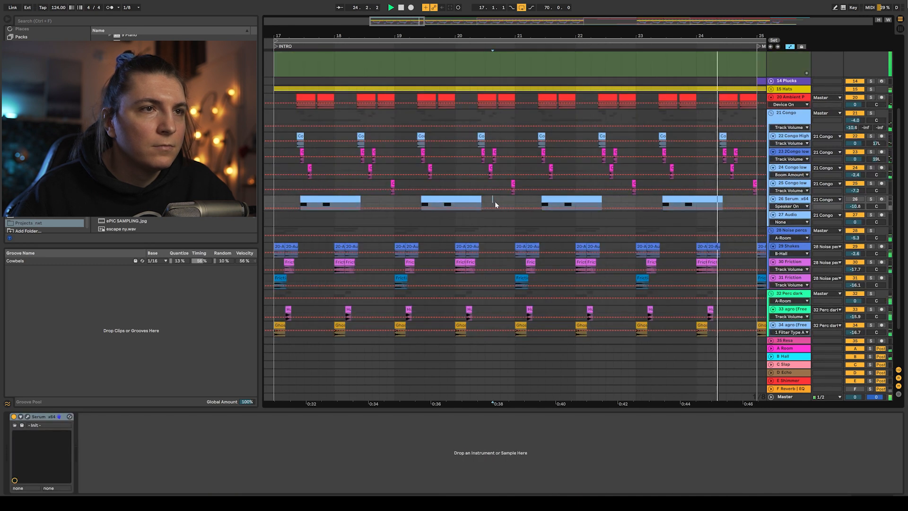
pyautogui.press('a')
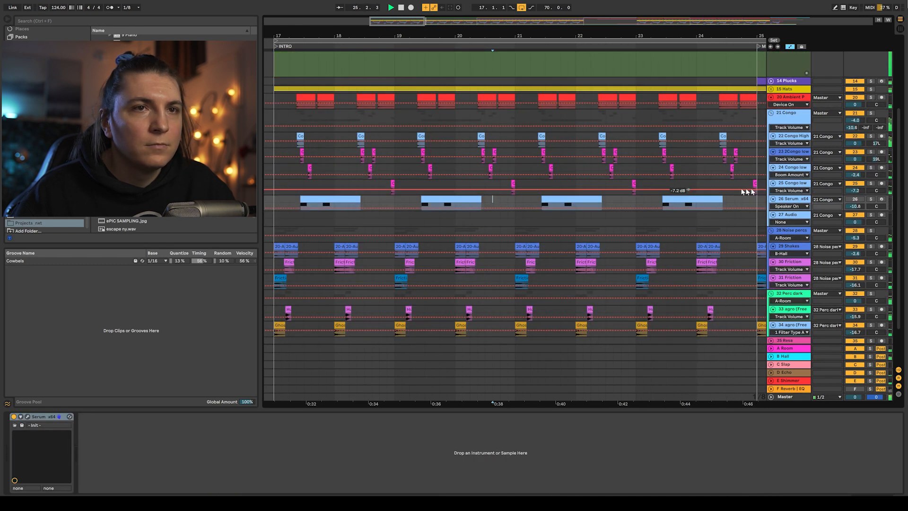
# - Review the device chains on the Congo group and Noise percs tracks, then collapse the tracks
pyautogui.click(784, 116)
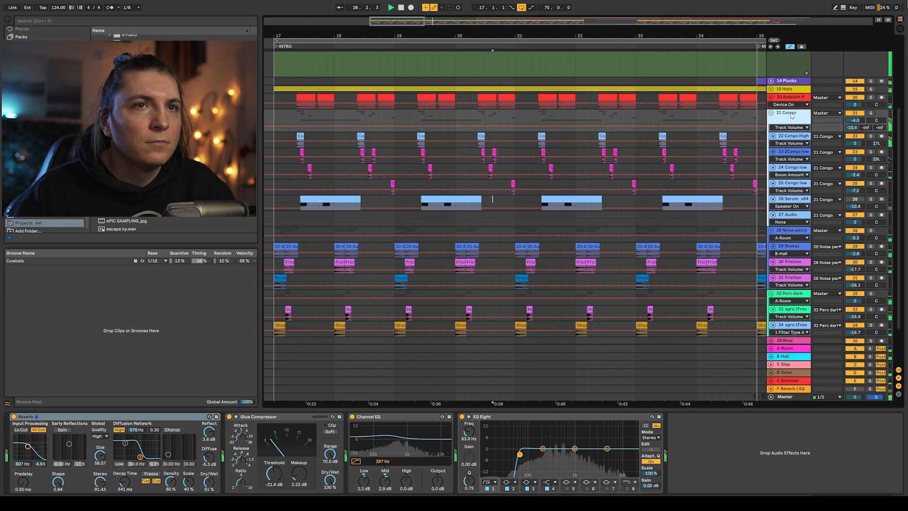
pyautogui.click(787, 231)
pyautogui.moveTo(496, 36); pyautogui.dragTo(448, 15)
pyautogui.scroll(-1, 761, 112)
pyautogui.keyDown('alt'); pyautogui.click(771, 105); pyautogui.keyUp('alt')
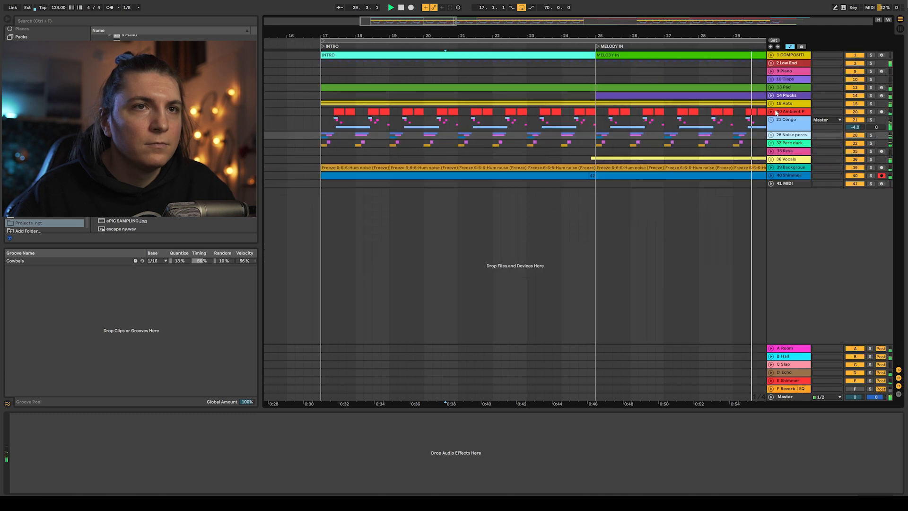
pyautogui.moveTo(547, 30); pyautogui.dragTo(353, 17)
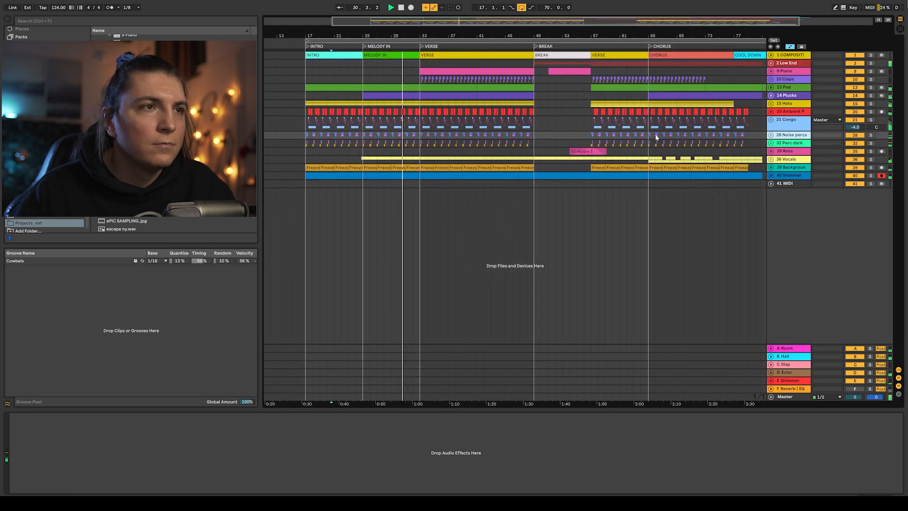
# - Expand the Plucks track and switch its automation lane from Fil Cutoff to Serum Env1 Dec, then Env1 Rel
pyautogui.click(772, 112)
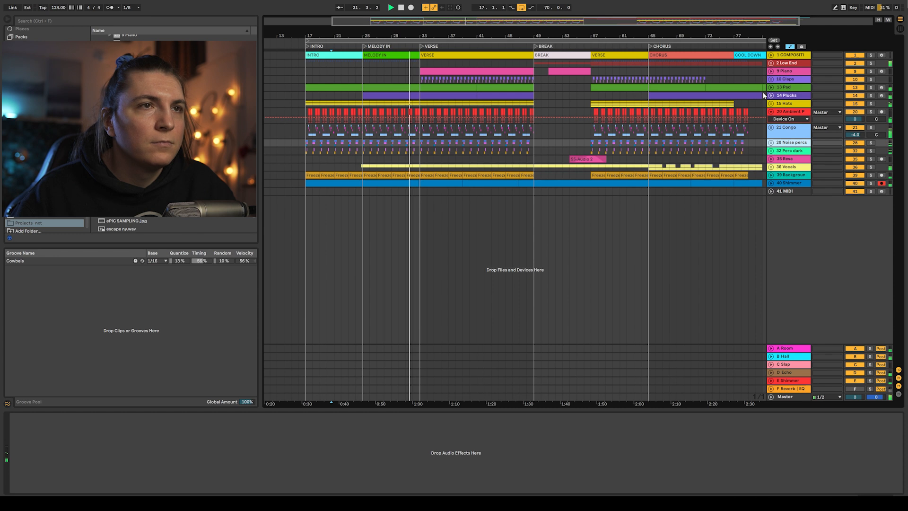
pyautogui.click(771, 95)
pyautogui.click(440, 101)
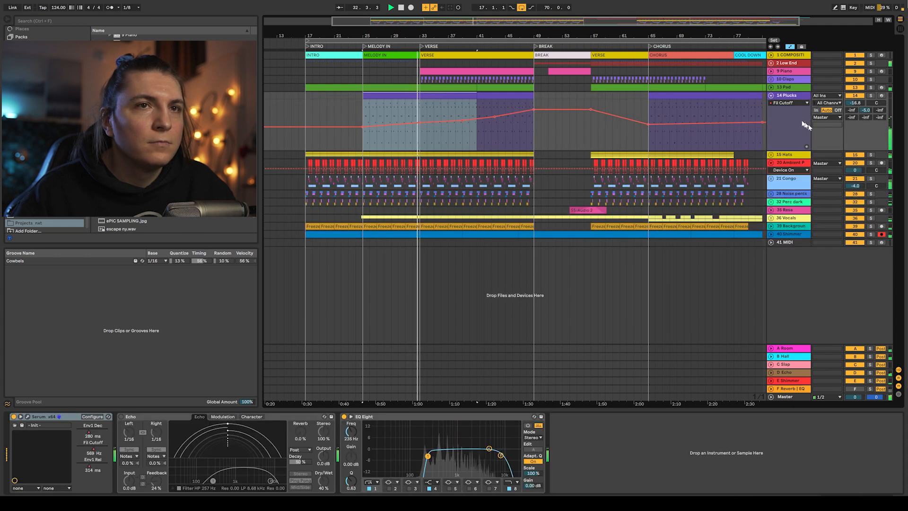
pyautogui.click(785, 103)
pyautogui.click(791, 117)
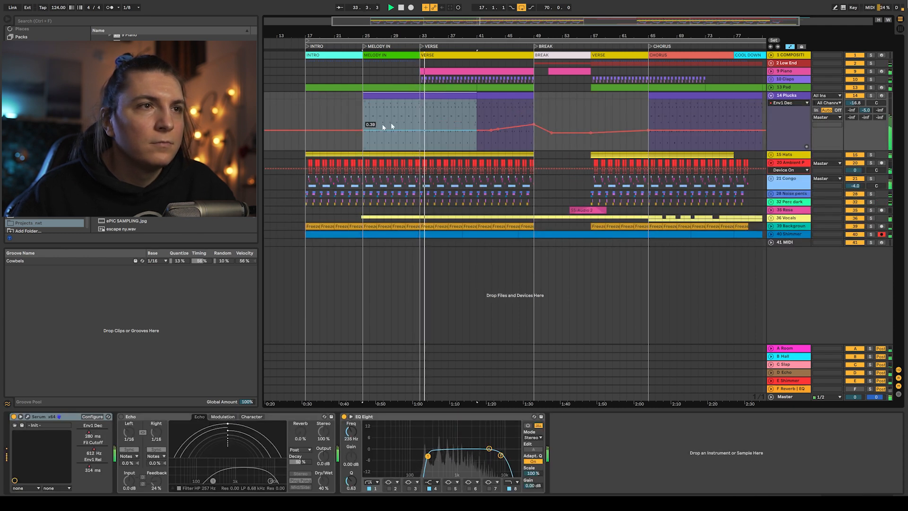
pyautogui.click(788, 102)
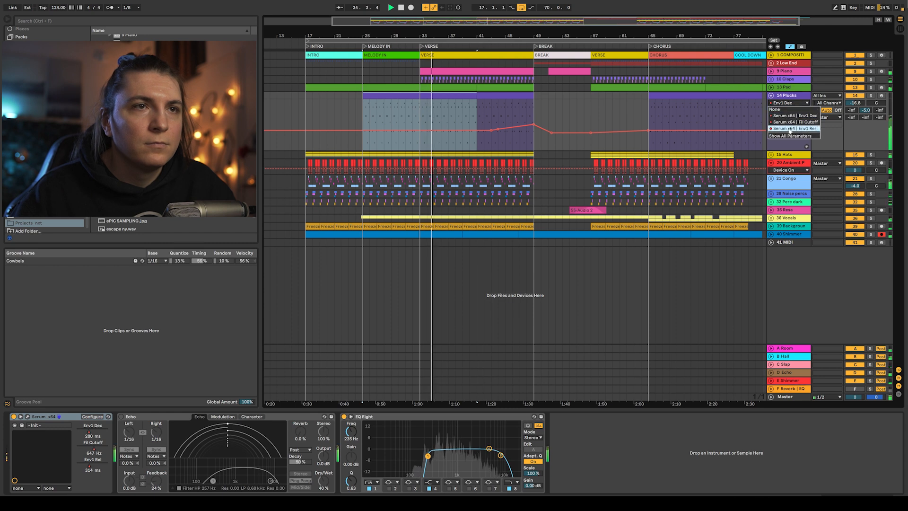
pyautogui.click(789, 128)
# - Open the Plucks clip to view its notes, then return to the device view
pyautogui.doubleClick(446, 97)
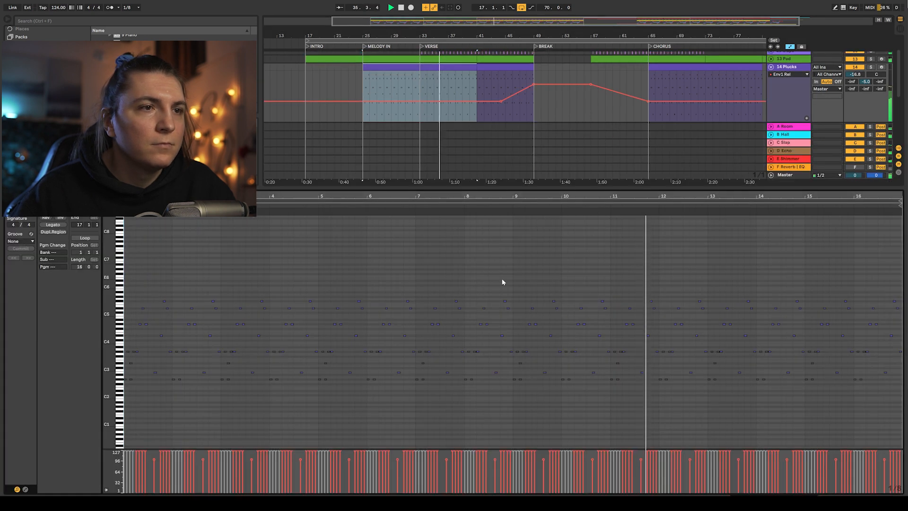
pyautogui.click(503, 282)
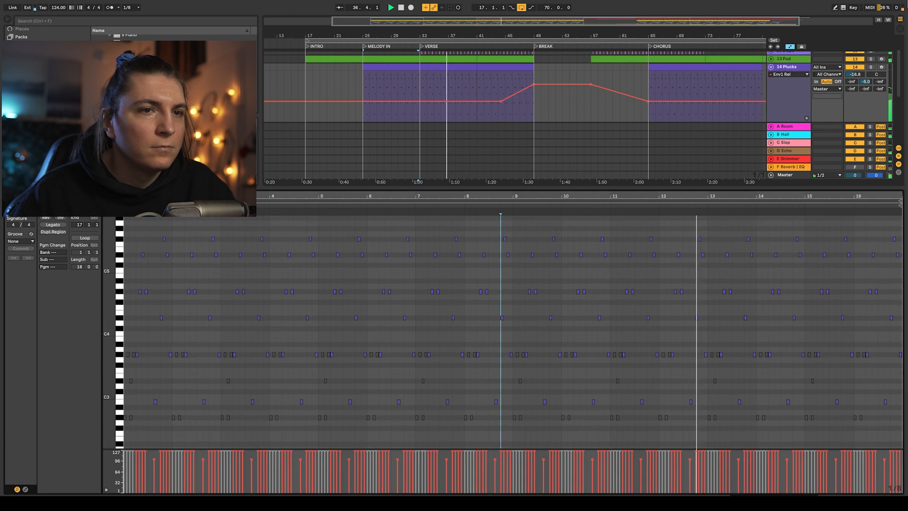
pyautogui.hotkey('shift', 'Tab')
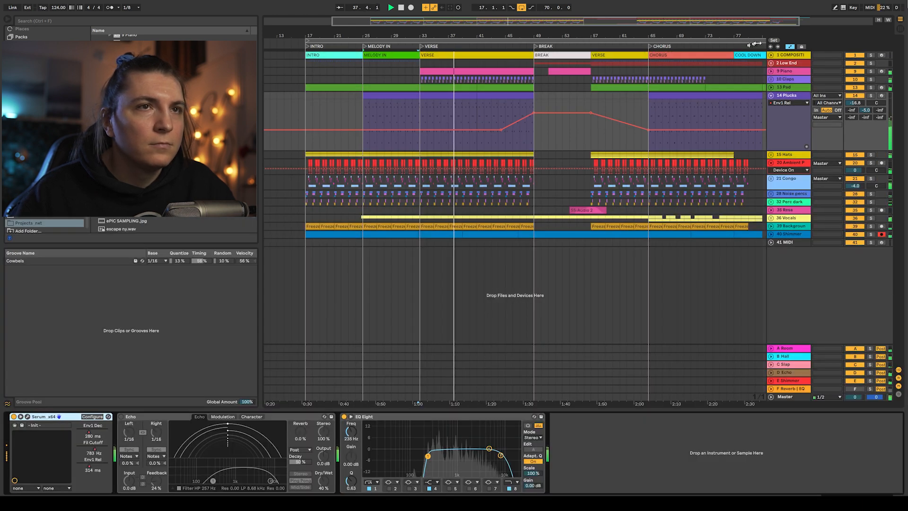
# - Collapse the Pad track, expand the Piano track and open its Verse clip's notes before returning to devices
pyautogui.click(771, 87)
pyautogui.click(771, 71)
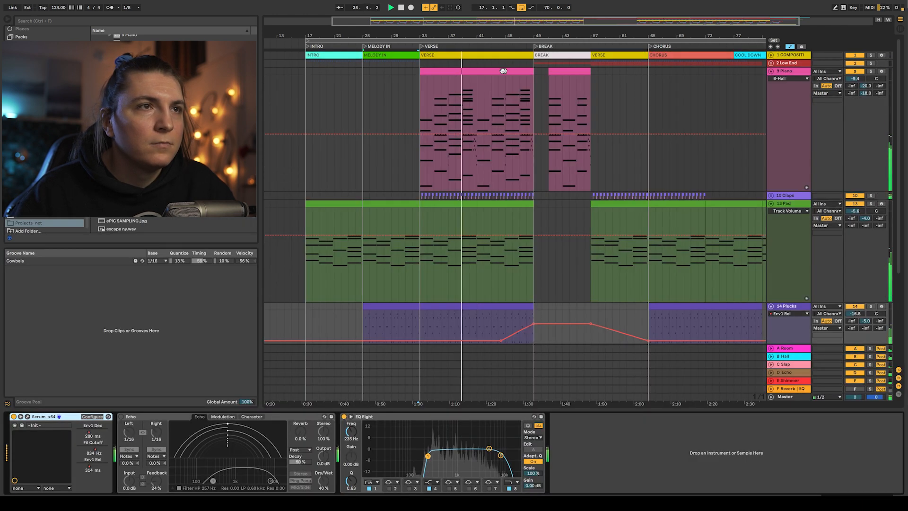
pyautogui.doubleClick(503, 71)
pyautogui.click(395, 254)
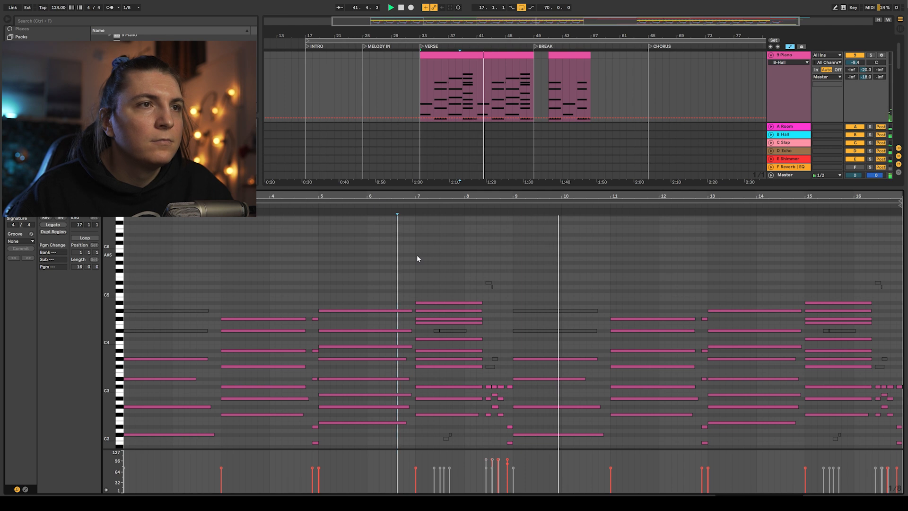
pyautogui.hotkey('shift', 'Tab')
# - Show the Piano track's Utility Gain automation lane
pyautogui.click(799, 111)
pyautogui.scroll(2, 799, 112)
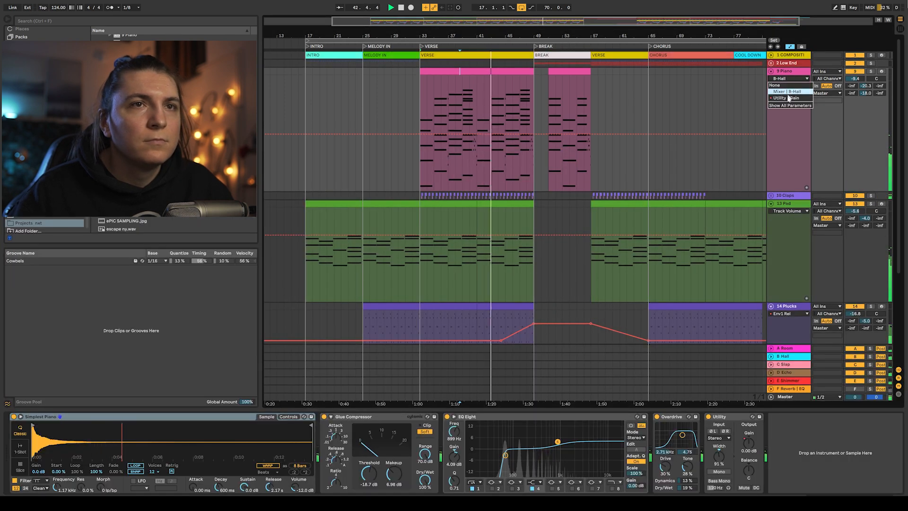
pyautogui.click(788, 98)
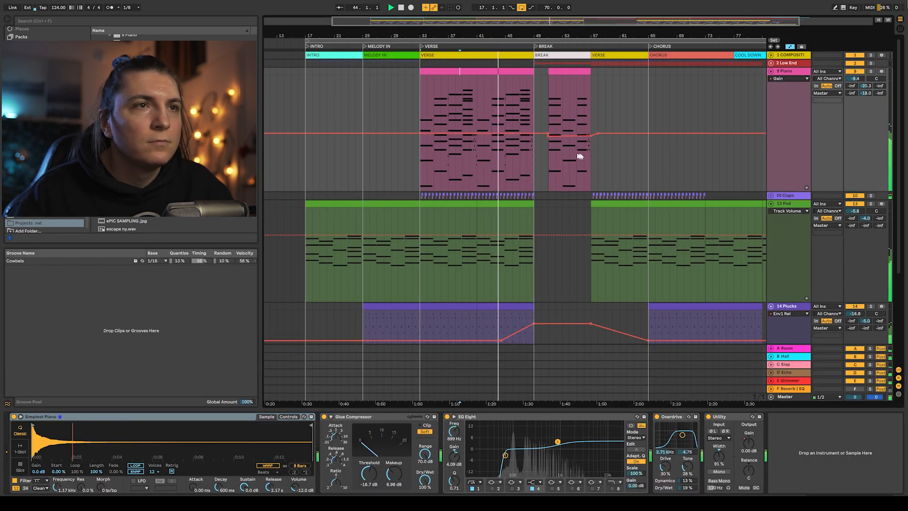
# - Collapse the Piano and Plucks tracks in the arrangement
pyautogui.click(771, 71)
pyautogui.scroll(-1, 615, 206)
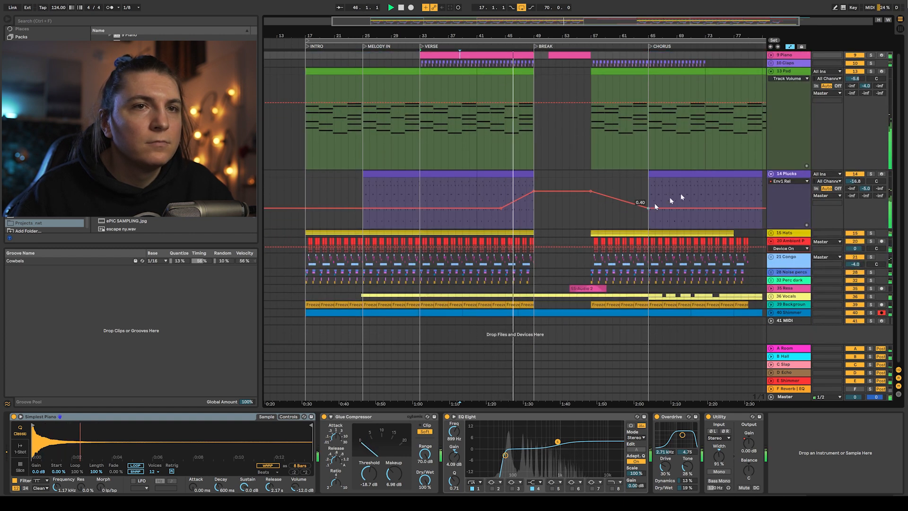
pyautogui.click(771, 174)
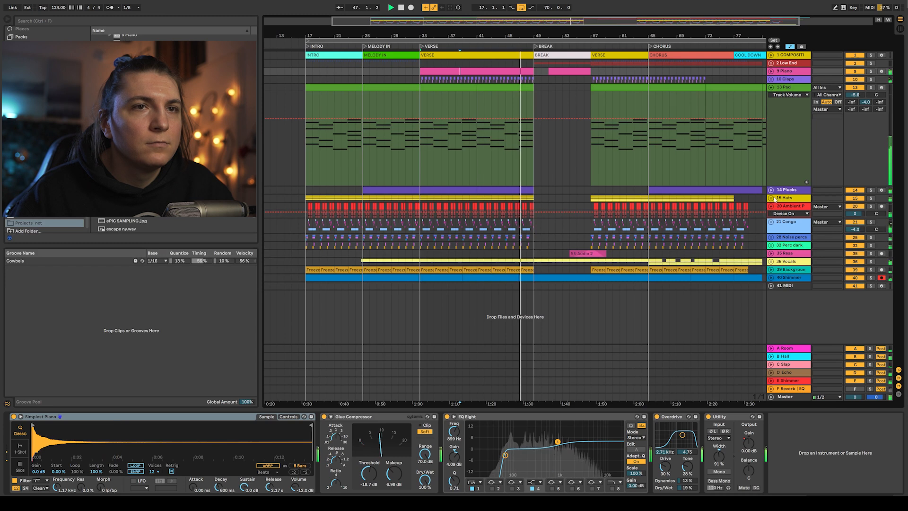
# - Expand the Hats group and examine its hat tracks' clips and automation lanes
pyautogui.click(771, 198)
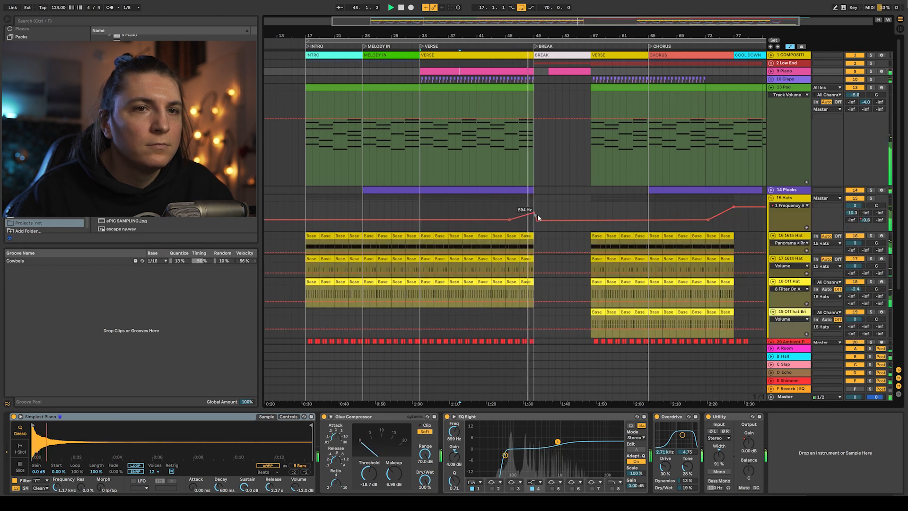
pyautogui.scroll(-4, 574, 224)
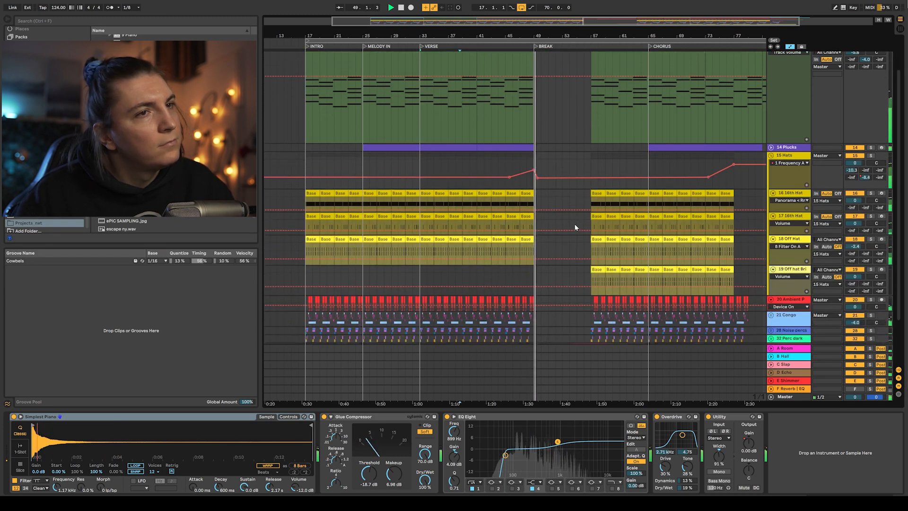
pyautogui.scroll(-2, 575, 222)
pyautogui.scroll(6, 695, 185)
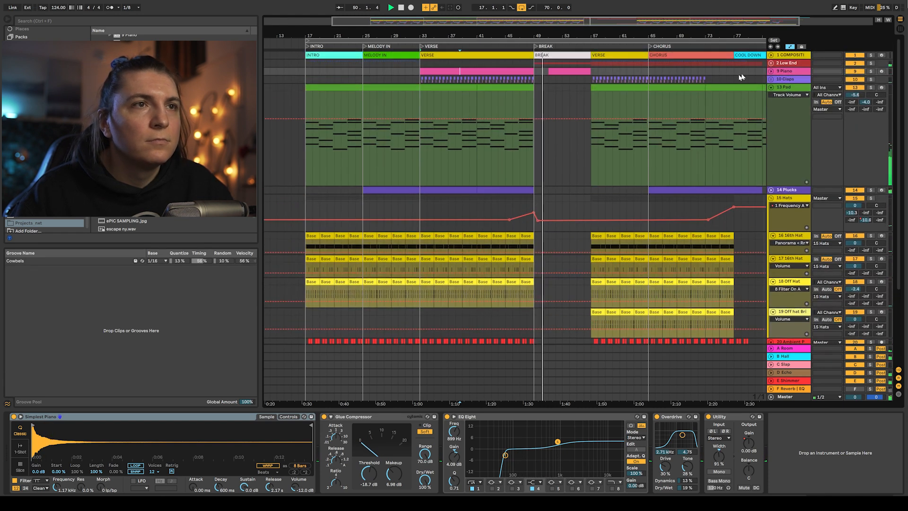
# - Collapse the Pad track, expand the Low End group and open the Body track's Break clip notes before returning to devices
pyautogui.click(772, 88)
pyautogui.click(771, 63)
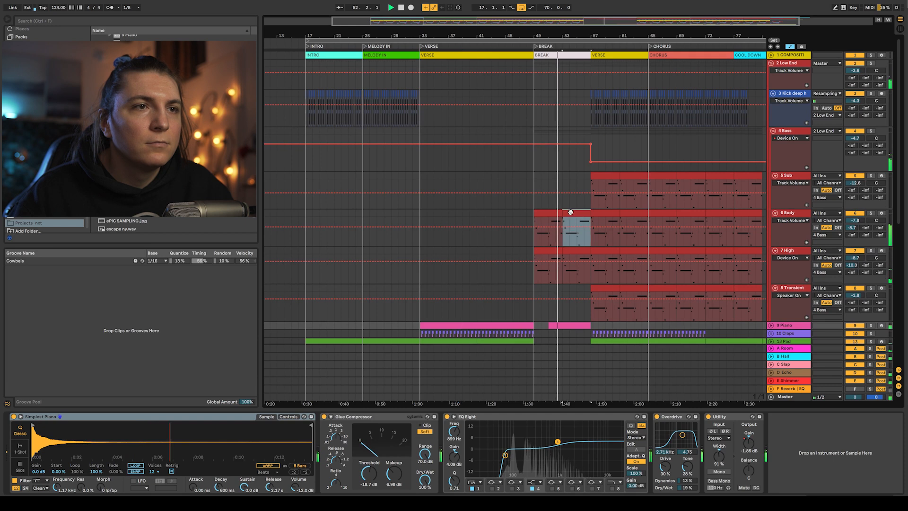
pyautogui.doubleClick(571, 211)
pyautogui.moveTo(122, 299); pyautogui.dragTo(137, 298)
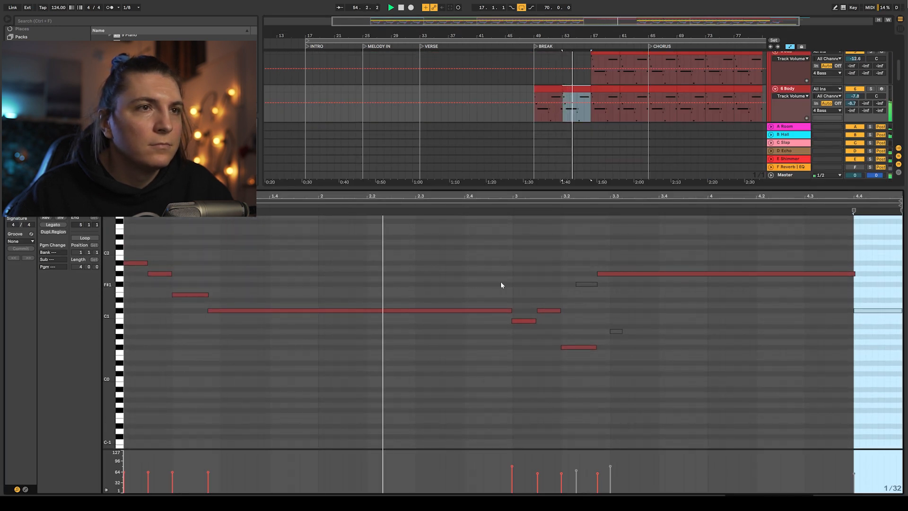
pyautogui.hotkey('shift', 'Tab')
# - Show the Bass track's EQ Eight 8 Frequency A automation lane
pyautogui.scroll(3, 638, 213)
pyautogui.click(790, 108)
pyautogui.click(780, 125)
pyautogui.click(793, 107)
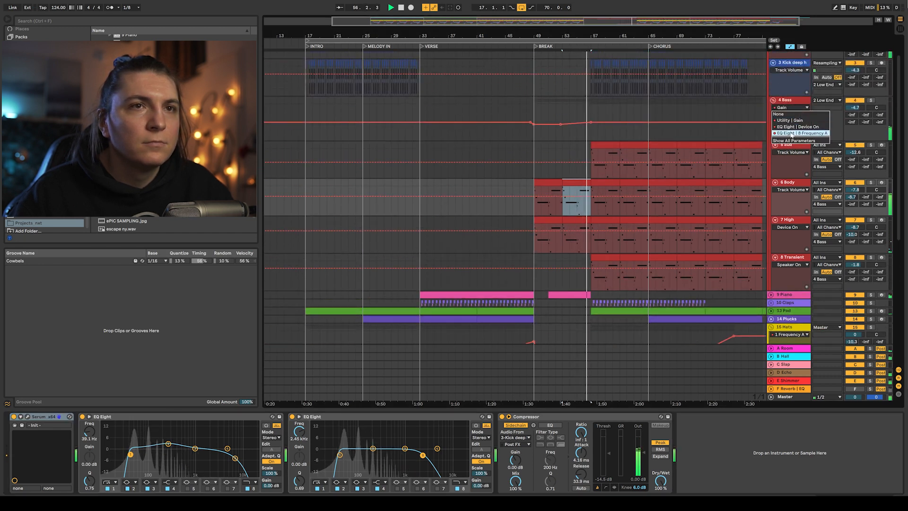
pyautogui.click(784, 118)
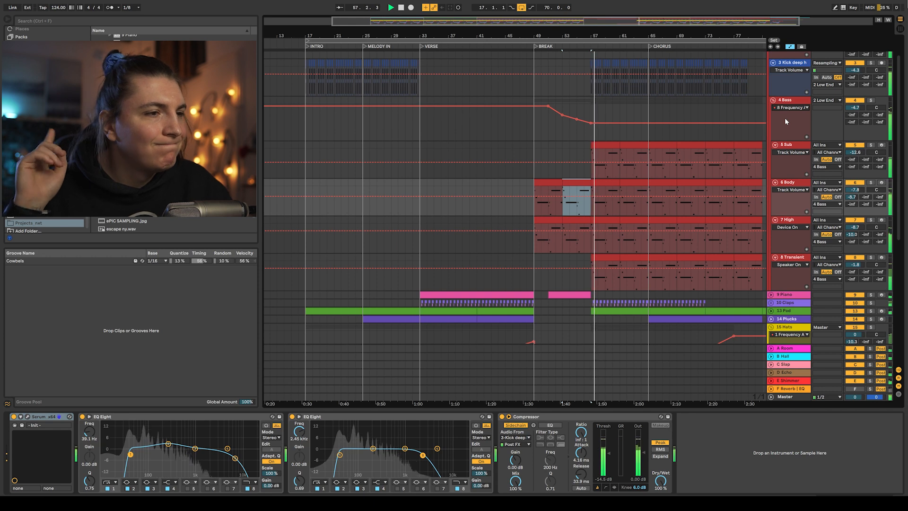
# - Collapse the Bass track and open the Off hat Bri clip's drum hits before returning to the device view
pyautogui.scroll(2, 749, 141)
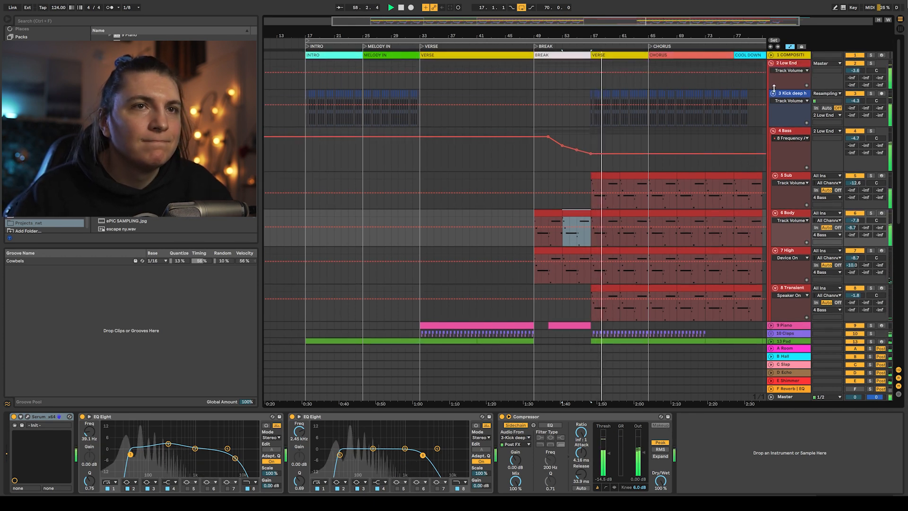
pyautogui.click(774, 130)
pyautogui.scroll(-3, 737, 139)
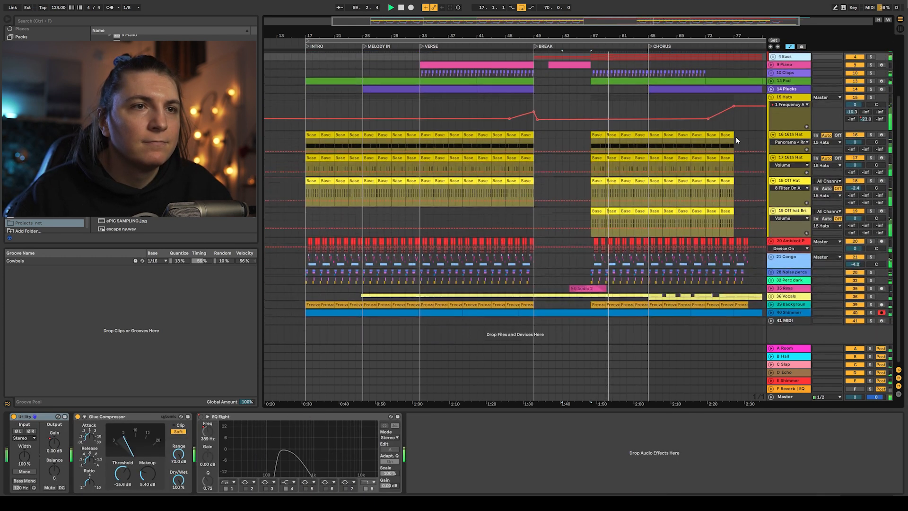
pyautogui.click(785, 212)
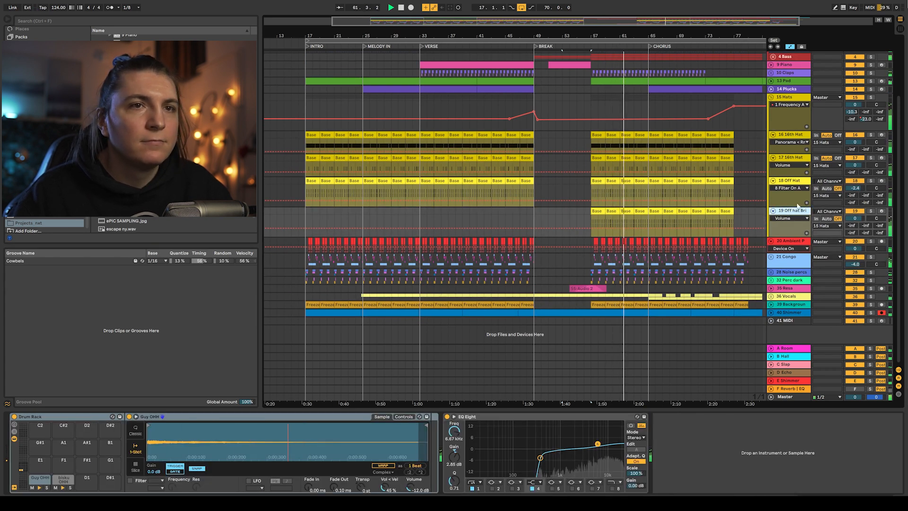
pyautogui.doubleClick(637, 216)
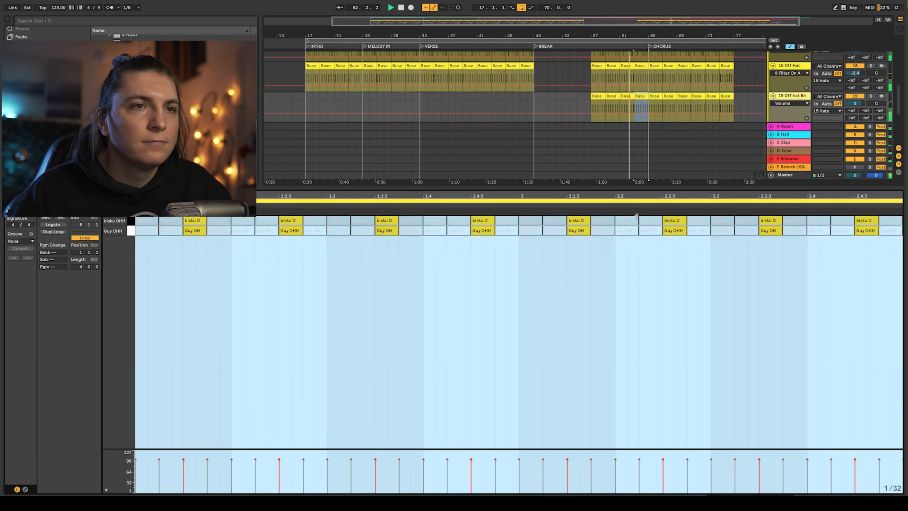
pyautogui.click(567, 277)
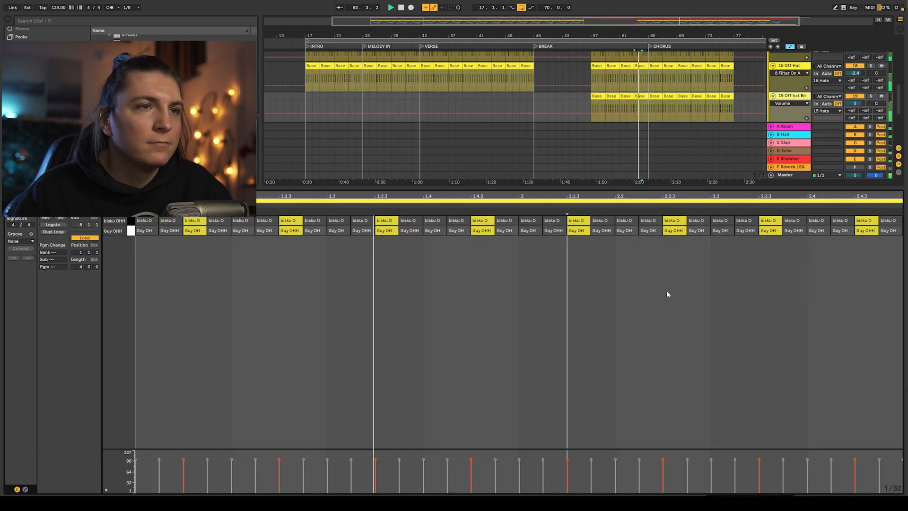
pyautogui.hotkey('shift', 'Tab')
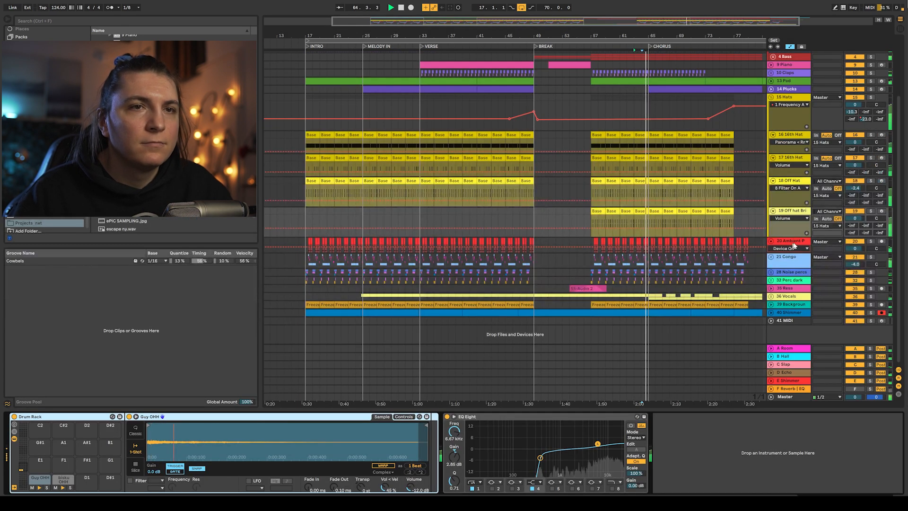
# - Expand the Conga, Noise percs and Perc dark groups to show their sub-tracks
pyautogui.click(787, 258)
pyautogui.scroll(-4, 703, 243)
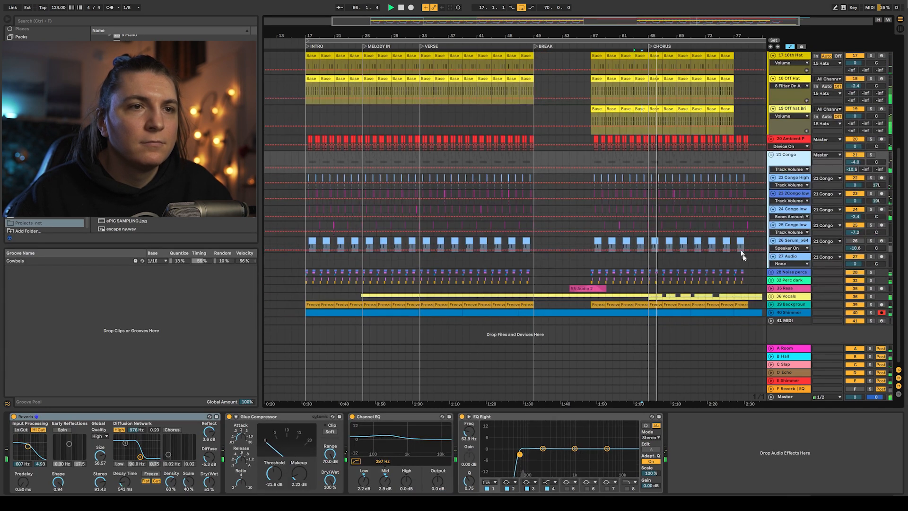
pyautogui.click(771, 272)
pyautogui.scroll(-3, 773, 277)
pyautogui.click(771, 280)
pyautogui.scroll(-2, 756, 264)
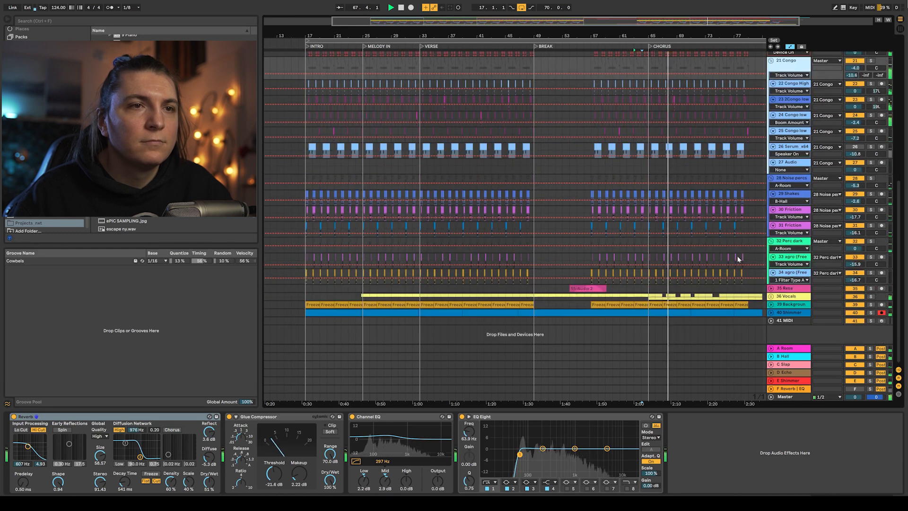
# - Zoom in on the chorus region of the noise and perc tracks to inspect their clips
pyautogui.moveTo(748, 280); pyautogui.dragTo(588, 192)
pyautogui.press('z')
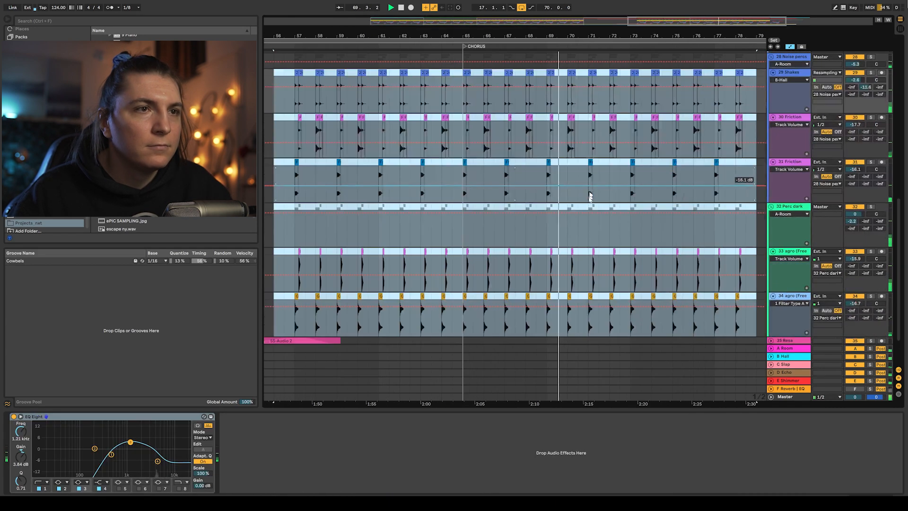
pyautogui.click(534, 237)
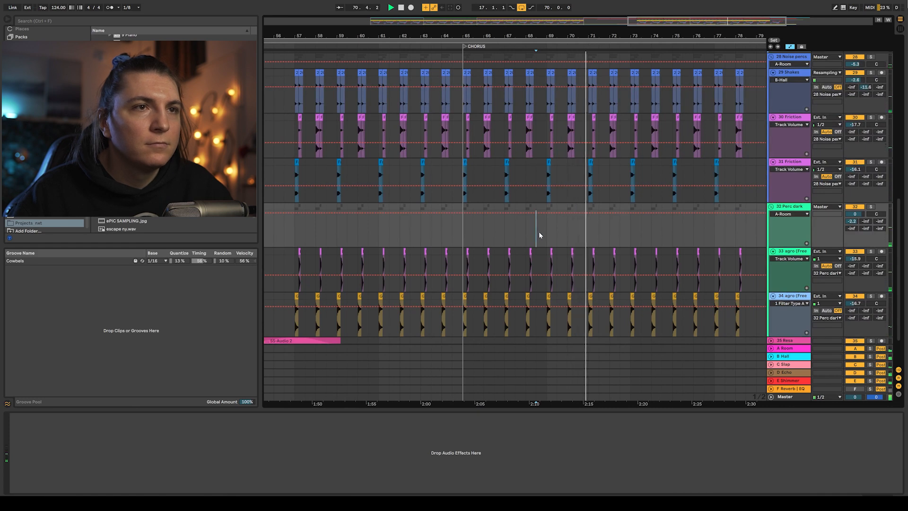
pyautogui.hotkey('shift', 'Tab')
pyautogui.hotkey('shift', 'Tab')
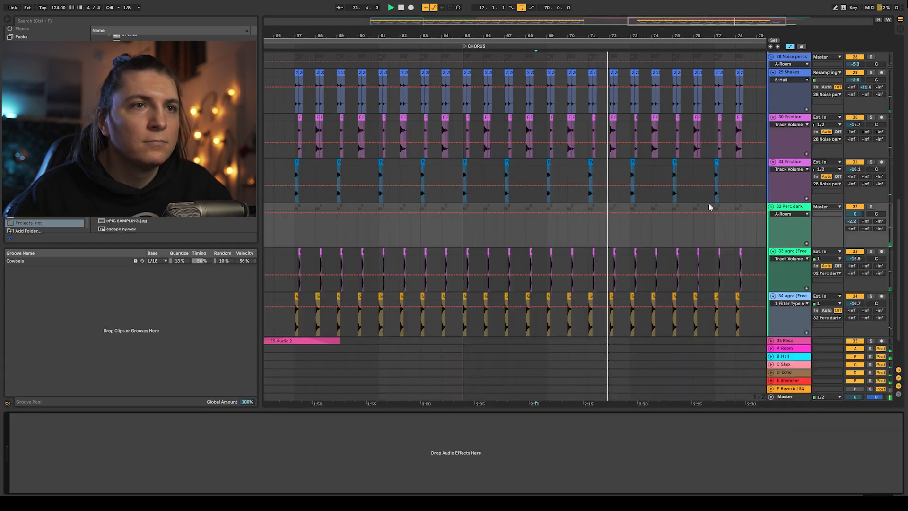
# - Collapse the percussion groups and open the Plucks track's Chorus clip notes before returning to devices
pyautogui.scroll(3, 738, 189)
pyautogui.keyDown('alt'); pyautogui.click(773, 116); pyautogui.keyUp('alt')
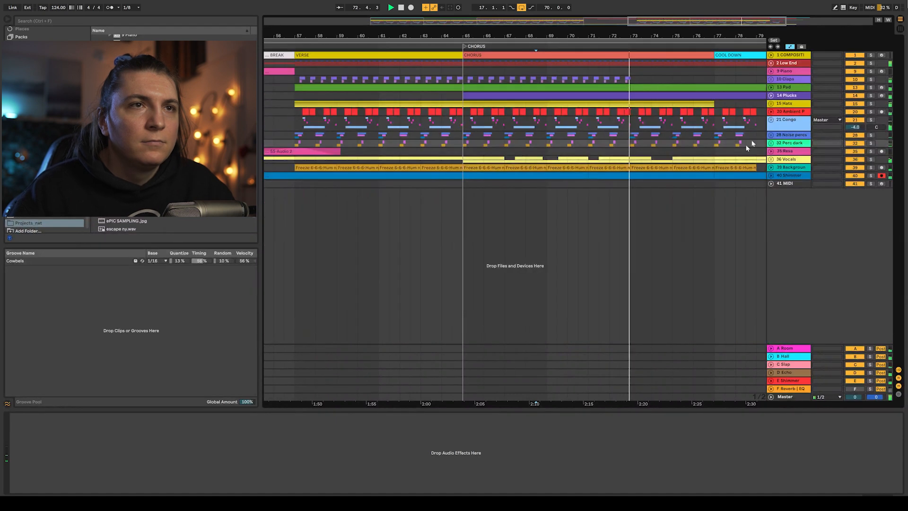
pyautogui.click(771, 95)
pyautogui.moveTo(644, 37); pyautogui.dragTo(558, 34)
pyautogui.click(616, 96)
pyautogui.doubleClick(616, 96)
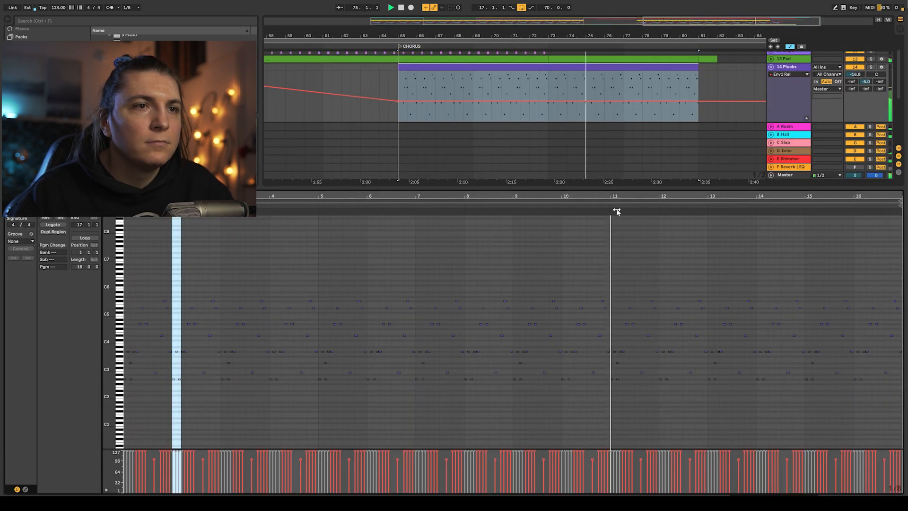
pyautogui.moveTo(109, 349); pyautogui.dragTo(130, 351)
pyautogui.hotkey('shift', 'Tab')
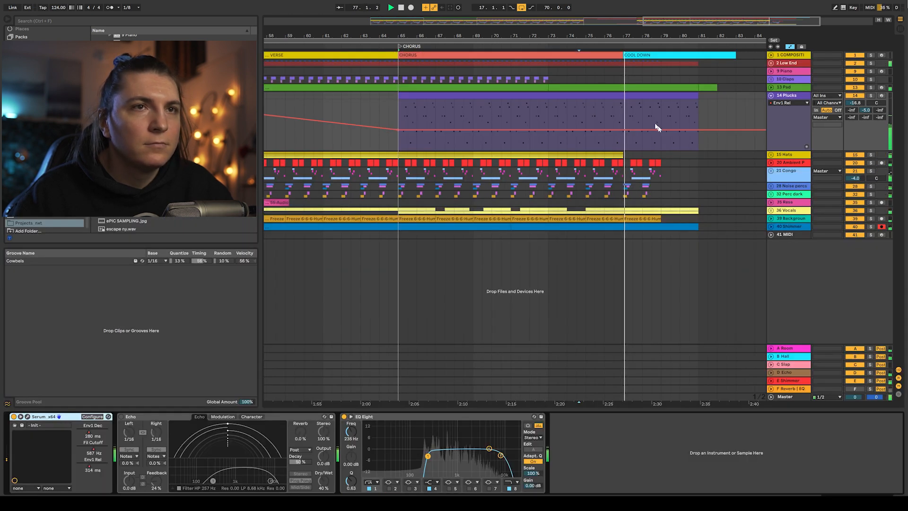
# - Inspect the Pad and Shimmer track lanes, collapse them again and zoom out to show the whole arrangement
pyautogui.moveTo(586, 33); pyautogui.dragTo(597, 18)
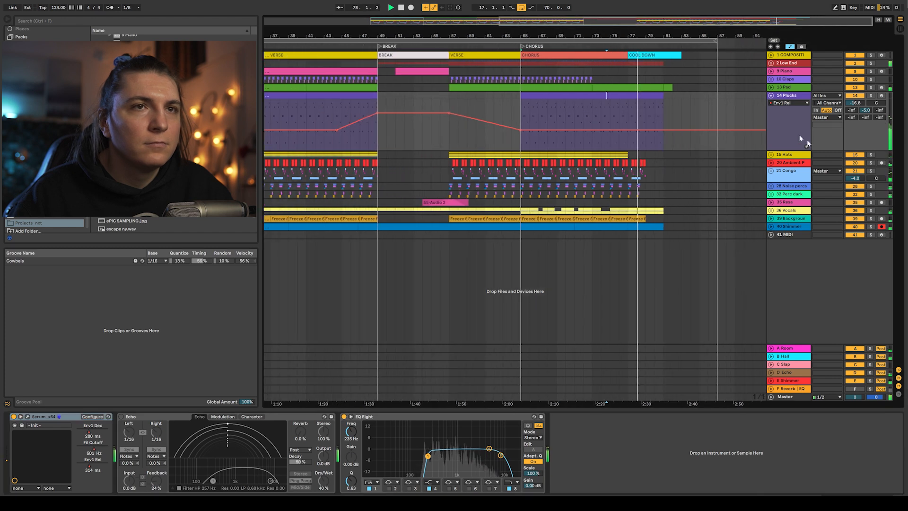
pyautogui.click(771, 96)
pyautogui.click(771, 88)
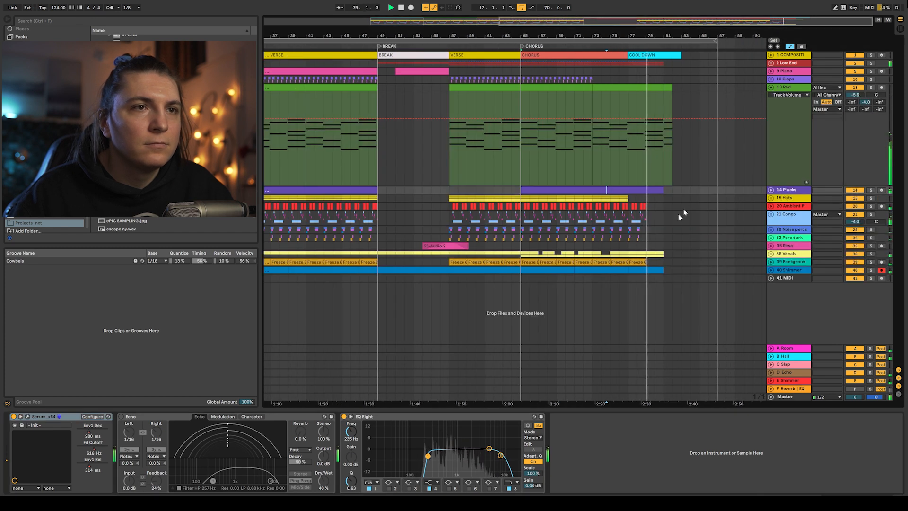
pyautogui.click(775, 257)
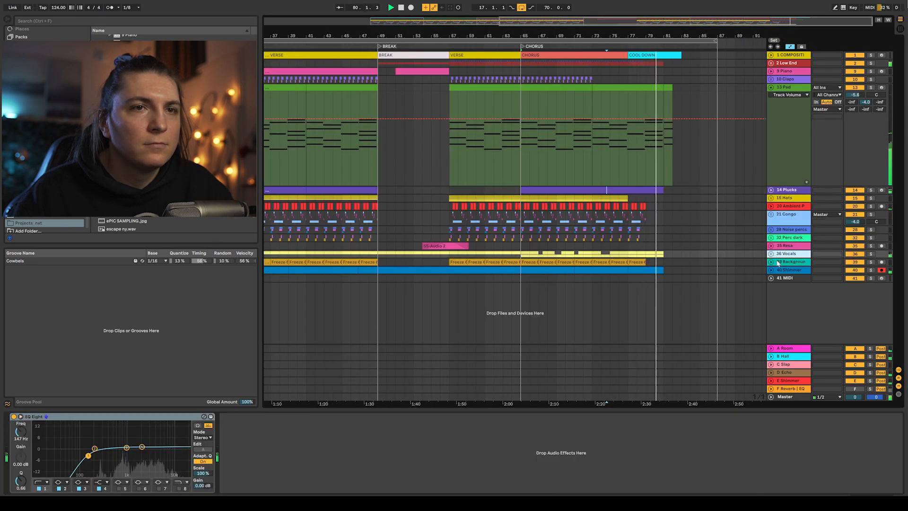
pyautogui.click(772, 271)
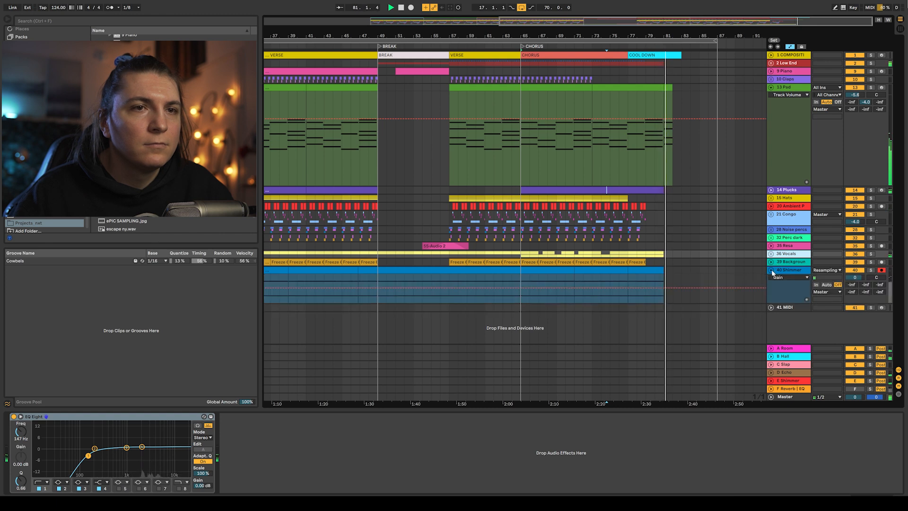
pyautogui.keyDown('alt'); pyautogui.click(772, 271); pyautogui.keyUp('alt')
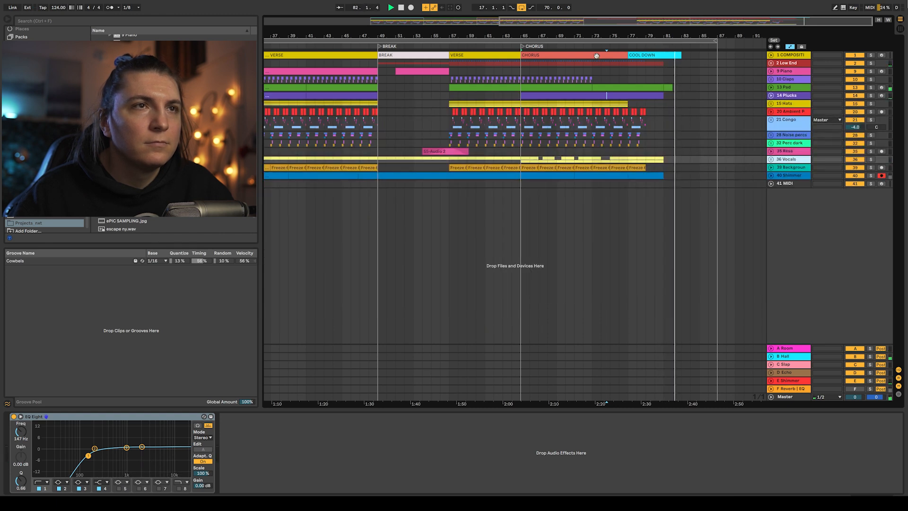
pyautogui.press('w')
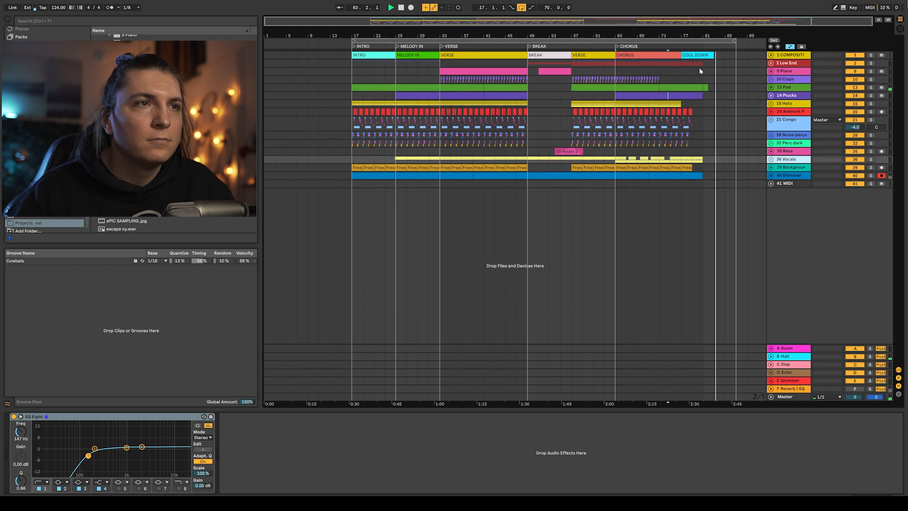